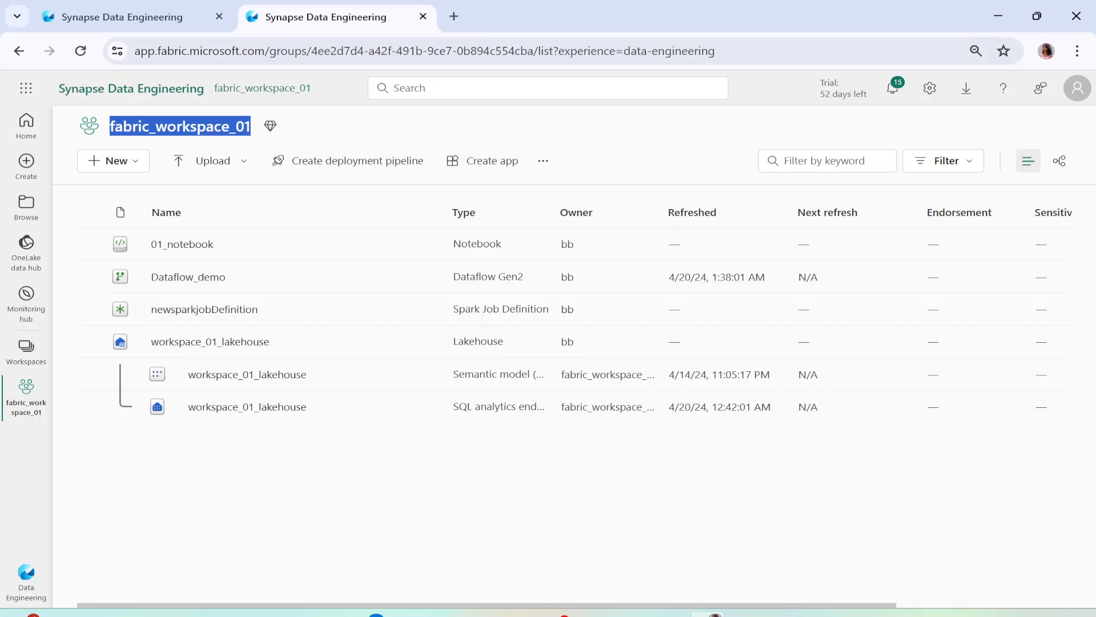
# Step: Open 01_notebook from fabric_workspace_01 in a new browser tab and switch to it
pyautogui.rightClick(167, 247)
pyautogui.click(211, 262)
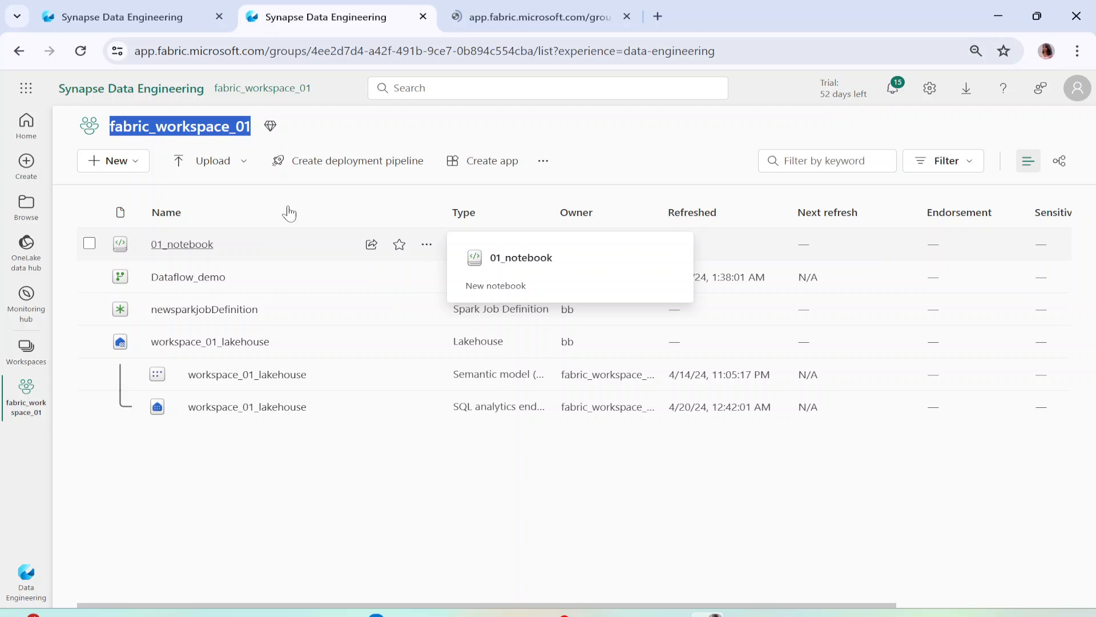
pyautogui.click(502, 18)
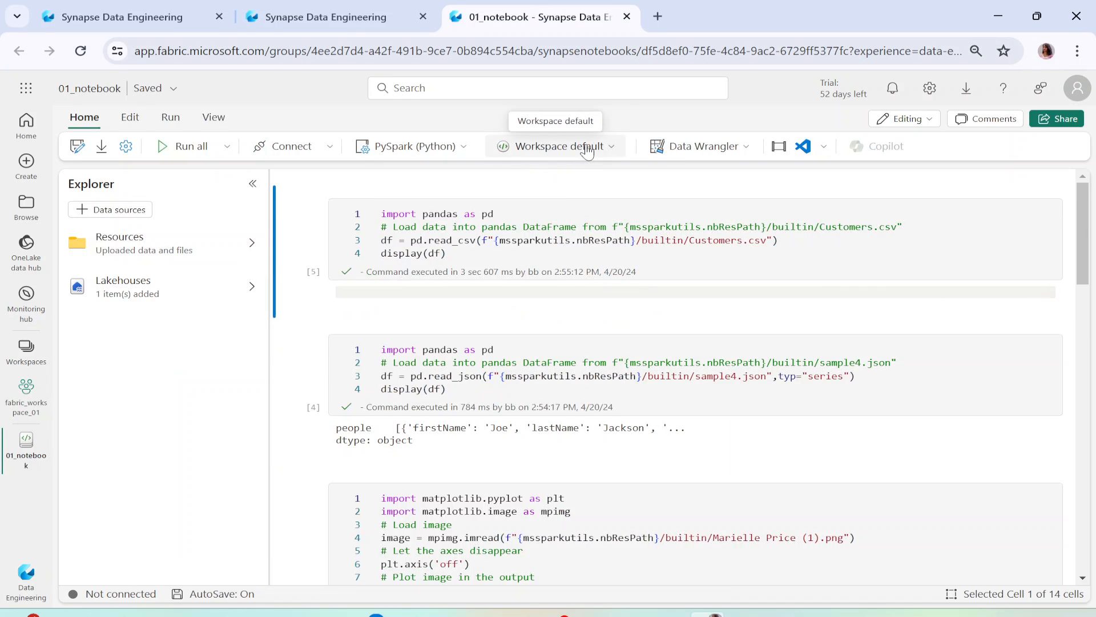
# Step: Examine the environment choices available to 01_notebook, including the workspace default and its runtime and compute details
pyautogui.click(610, 150)
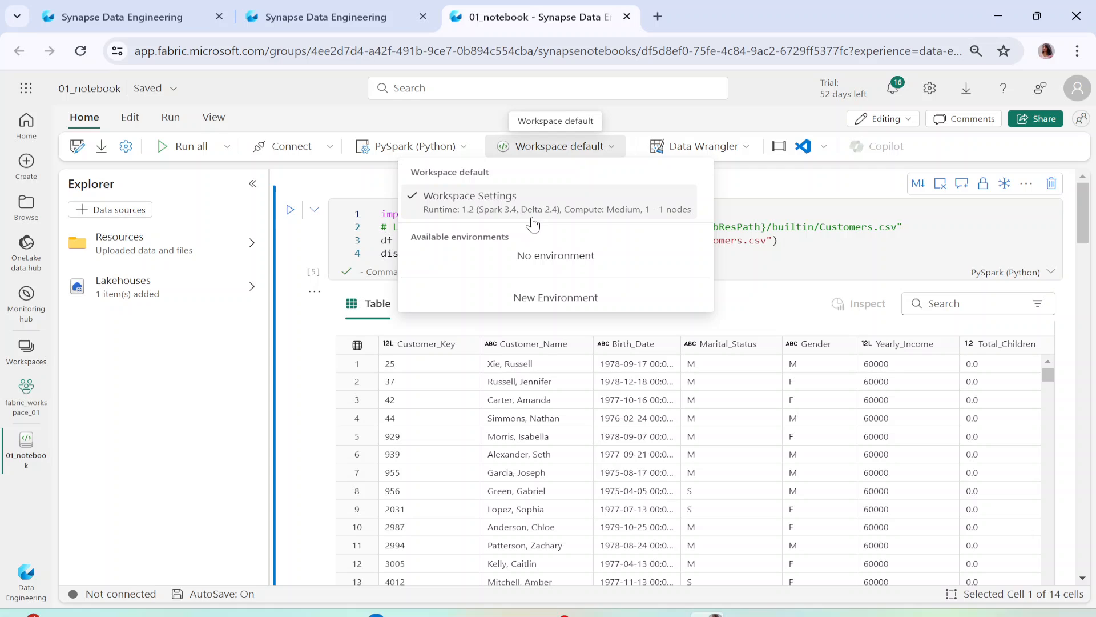
pyautogui.click(450, 117)
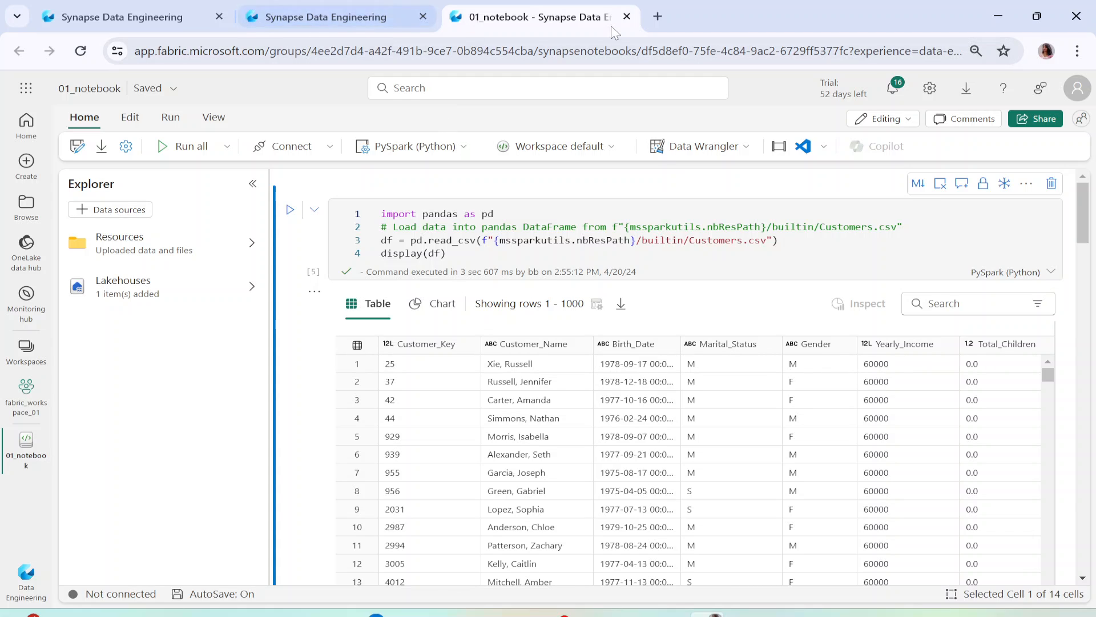
pyautogui.click(342, 51)
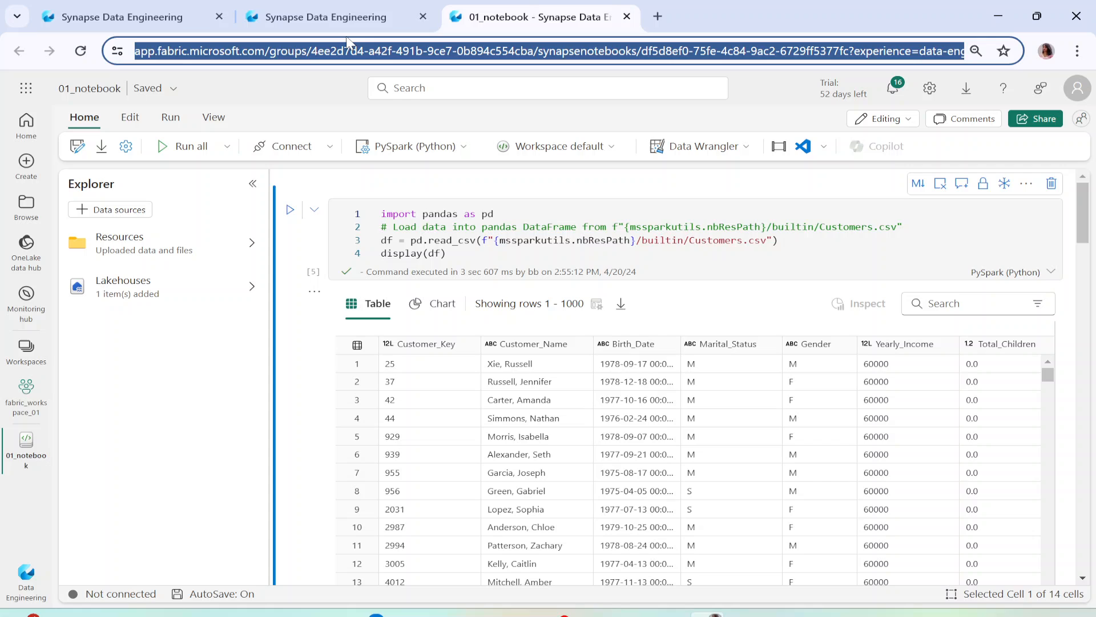
# Step: Return to the fabric_workspace_01 item list and open the workspace's Data Engineering/Science Spark settings
pyautogui.click(360, 7)
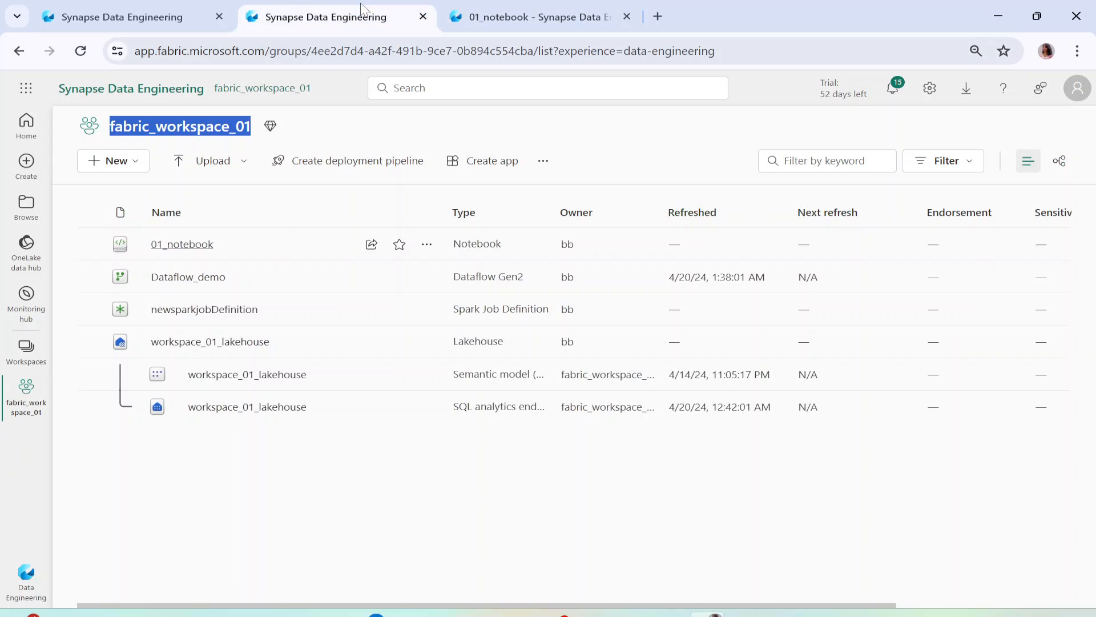
pyautogui.click(543, 171)
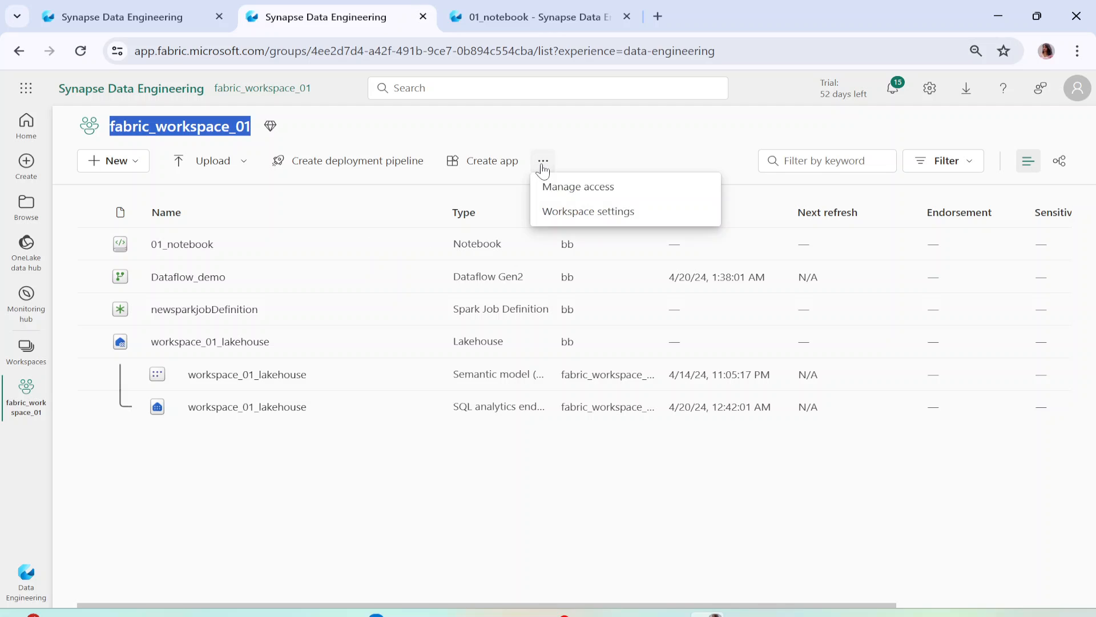
pyautogui.click(557, 220)
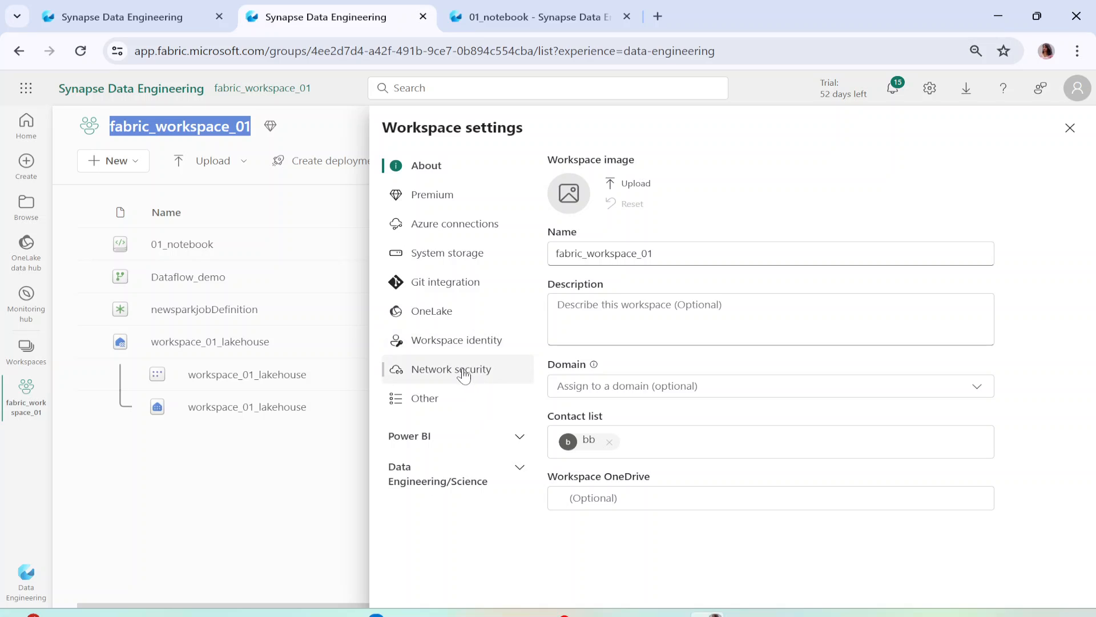
pyautogui.click(467, 436)
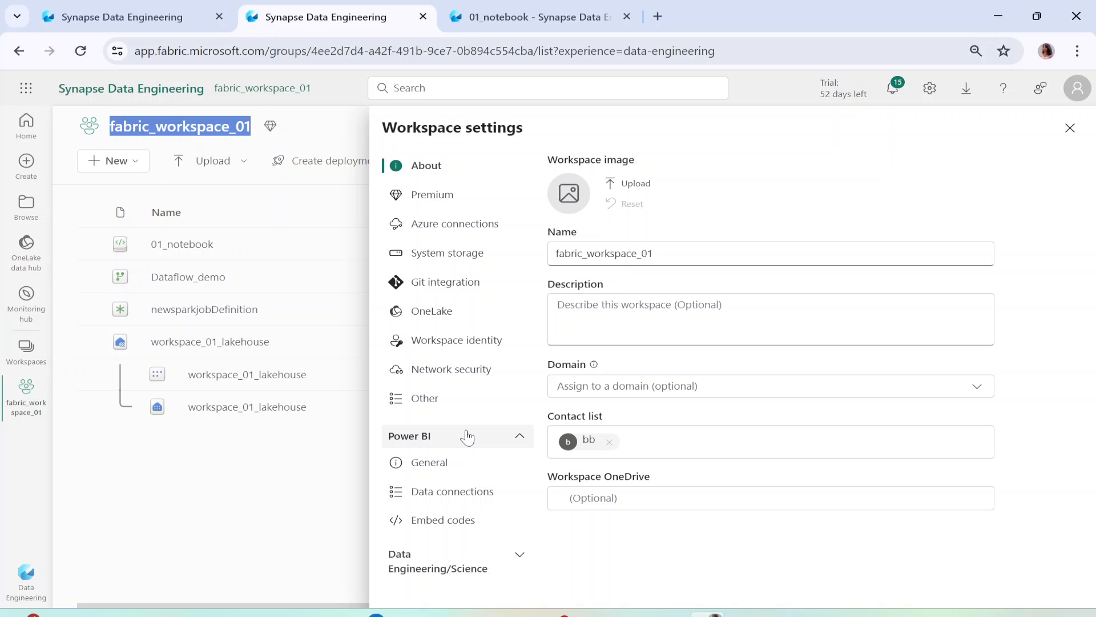
pyautogui.click(466, 436)
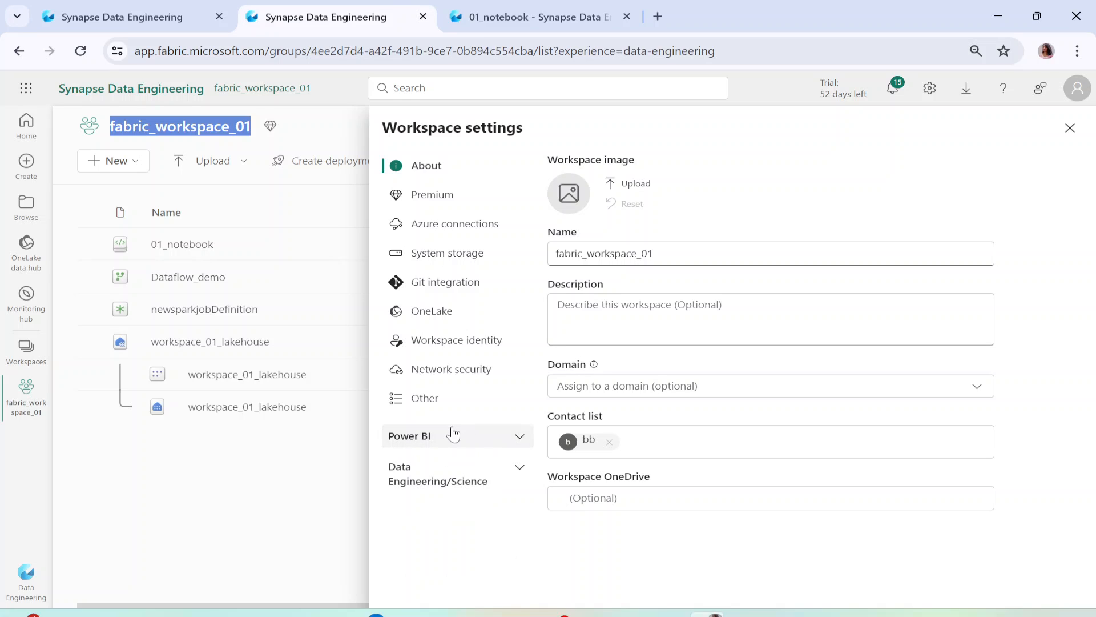
pyautogui.click(457, 485)
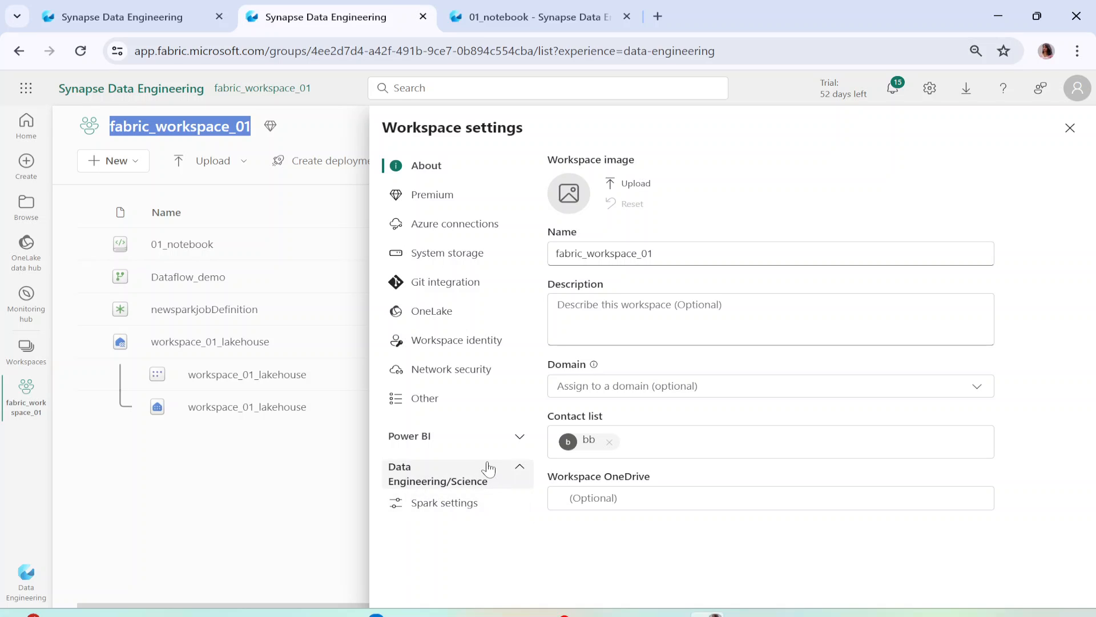
pyautogui.click(448, 506)
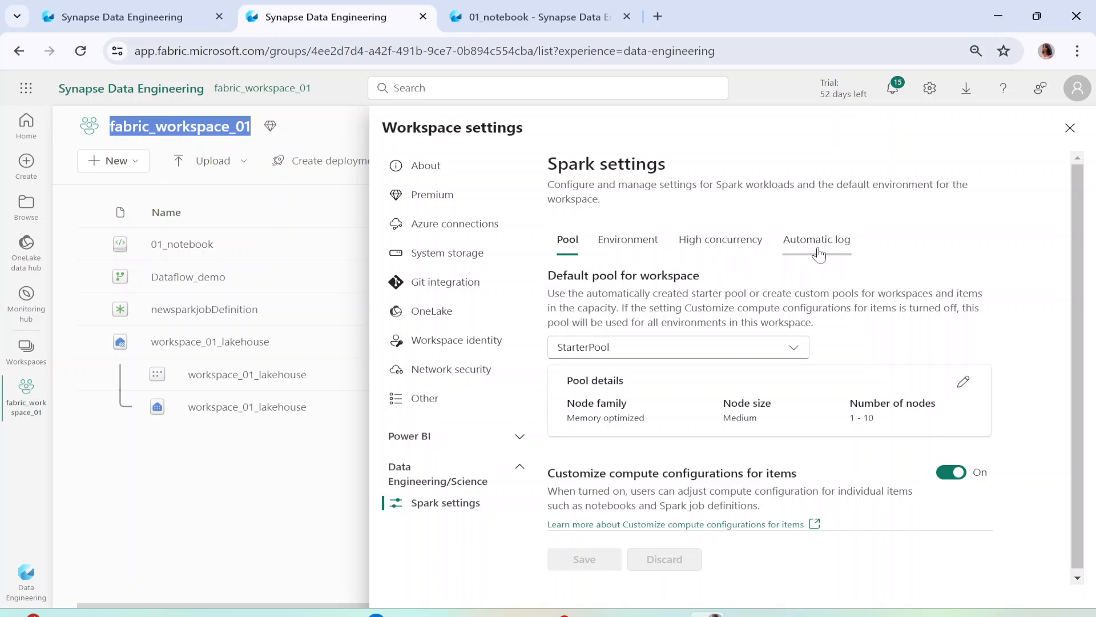
# Step: Look through the Environment, High concurrency and Automatic log sections of the Spark settings, ending back on Pool
pyautogui.click(629, 242)
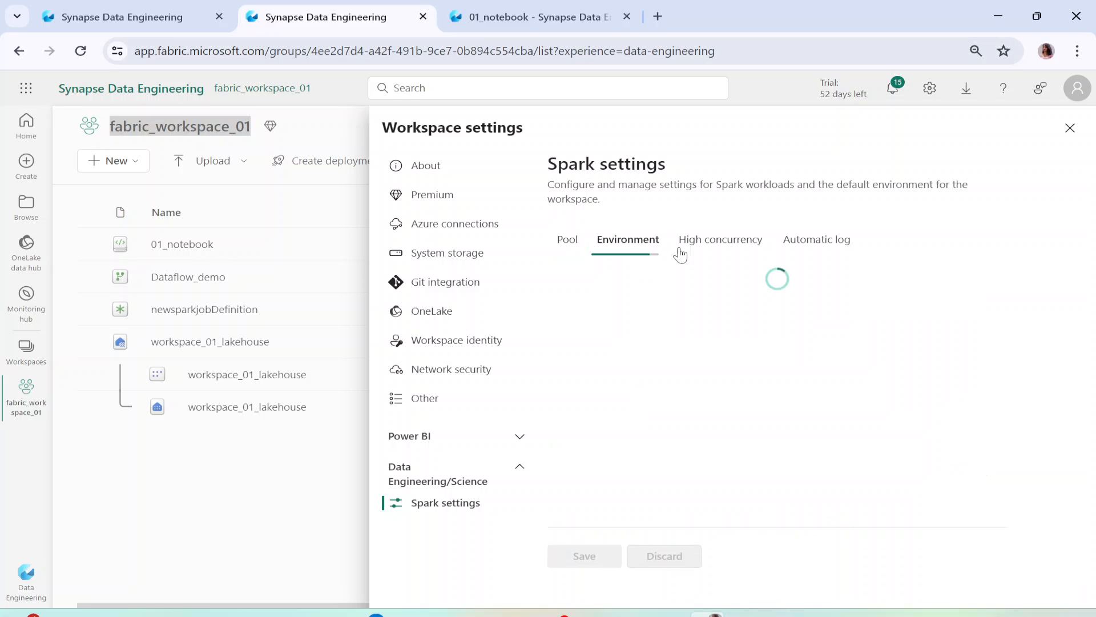
pyautogui.click(724, 252)
pyautogui.click(813, 254)
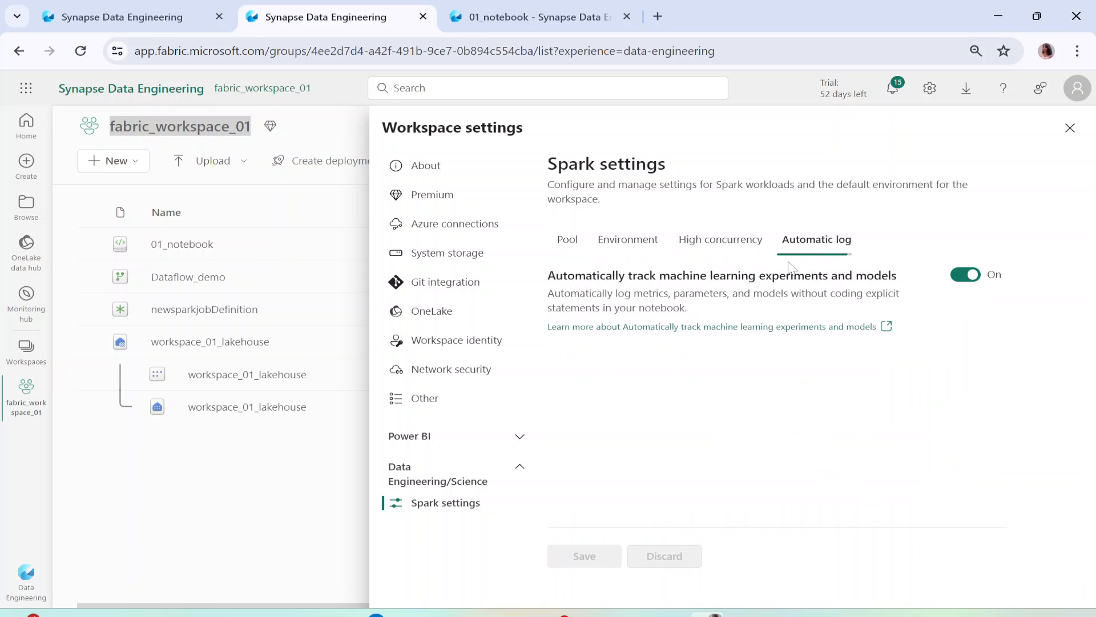
pyautogui.click(566, 245)
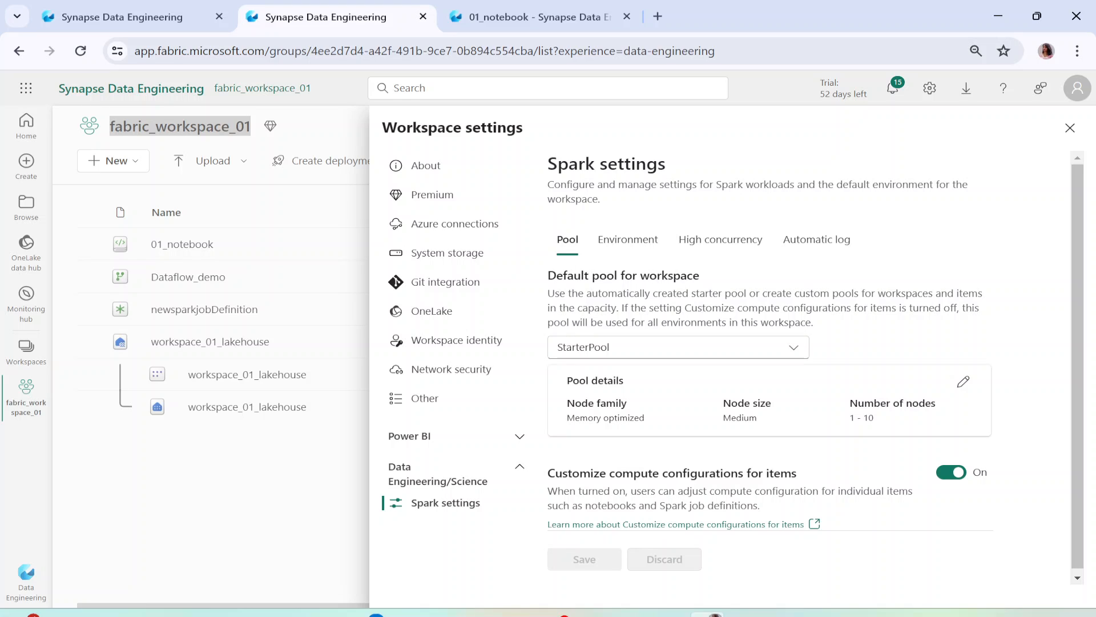
# Step: Read the default pool description and check which pools can be chosen for the workspace, without changing the selection
pyautogui.moveTo(547, 275); pyautogui.dragTo(703, 279)
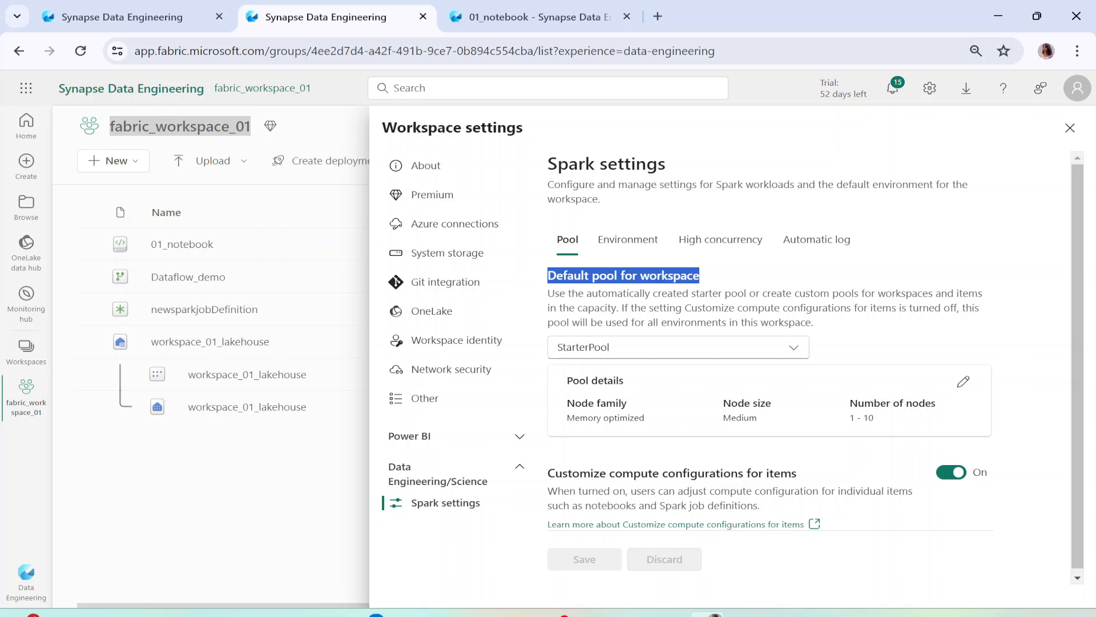
pyautogui.moveTo(555, 293); pyautogui.dragTo(745, 293)
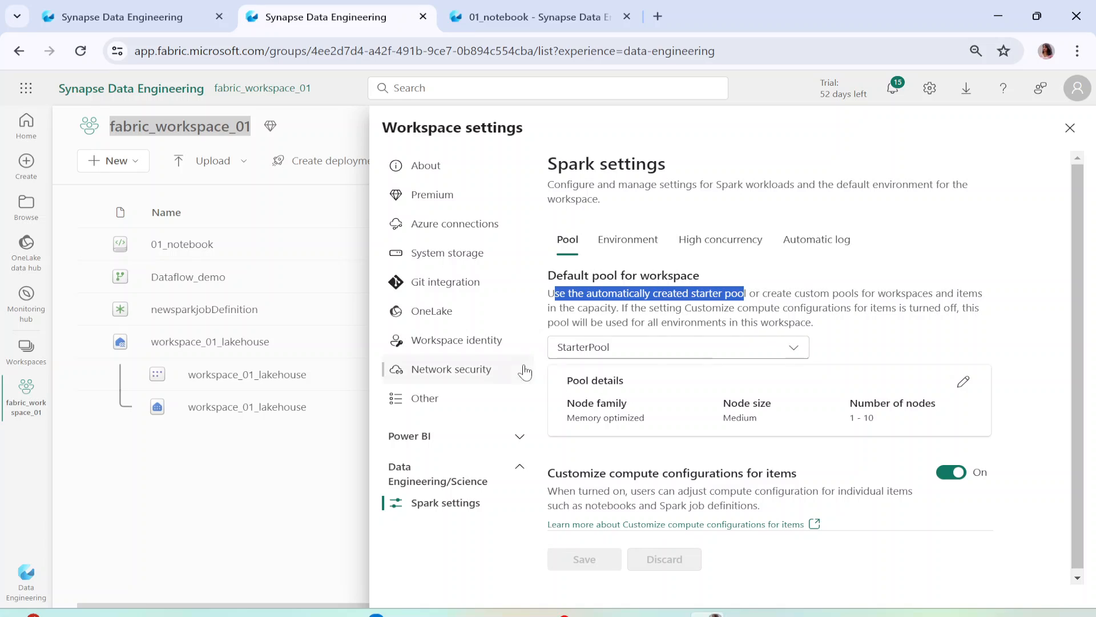
pyautogui.click(558, 347)
pyautogui.doubleClick(558, 347)
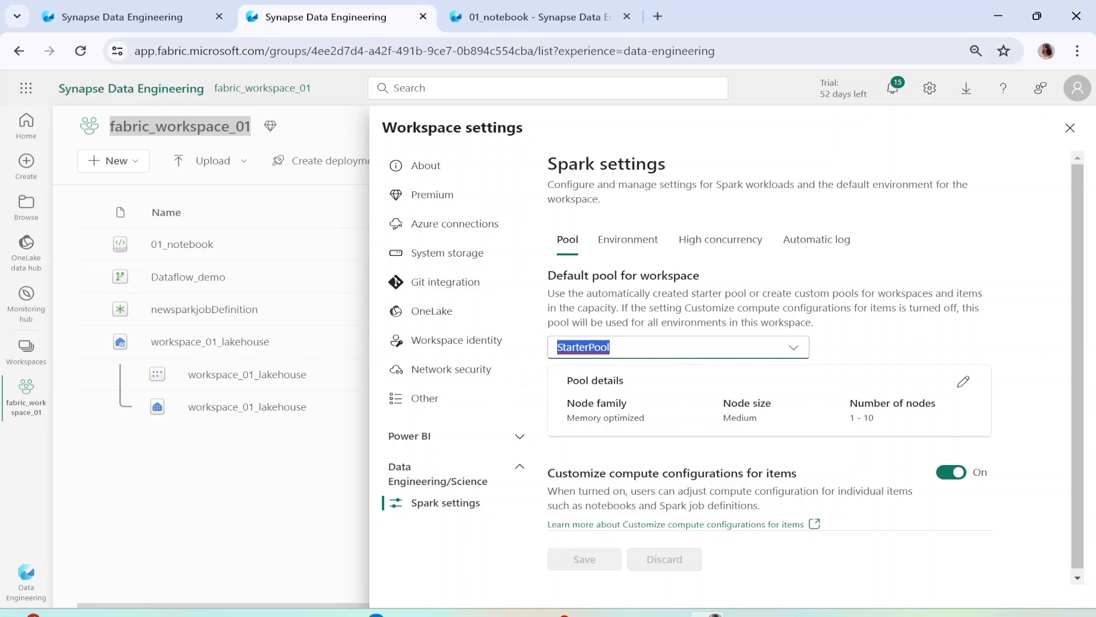
pyautogui.click(794, 348)
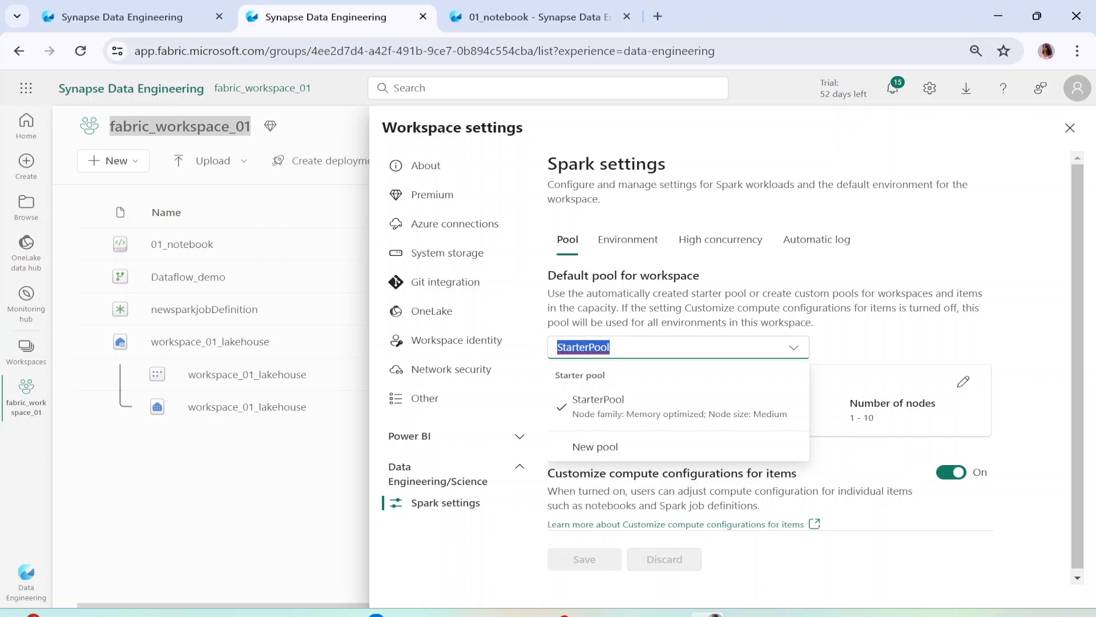
pyautogui.click(916, 322)
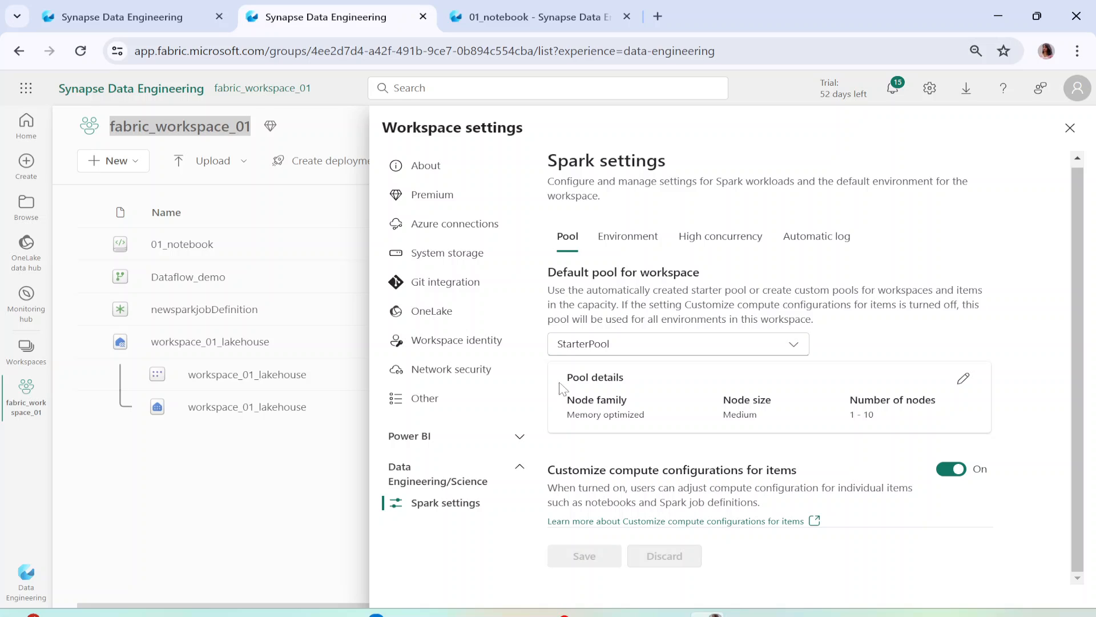
# Step: Examine the StarterPool details for node family, node size and number of nodes
pyautogui.moveTo(567, 406); pyautogui.dragTo(657, 418)
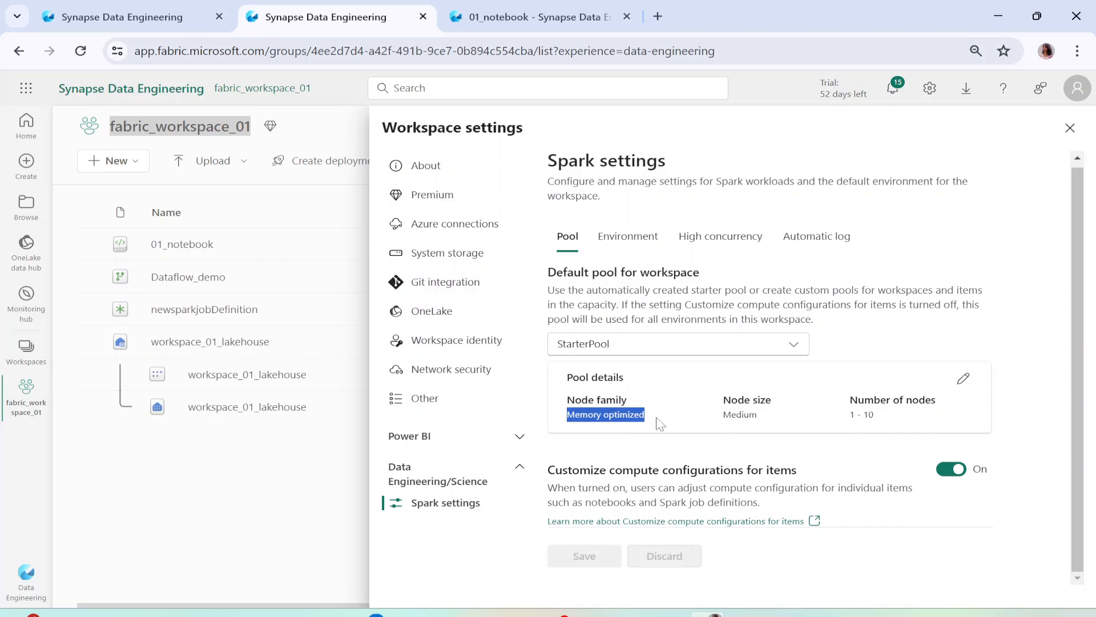
pyautogui.moveTo(723, 399); pyautogui.dragTo(759, 417)
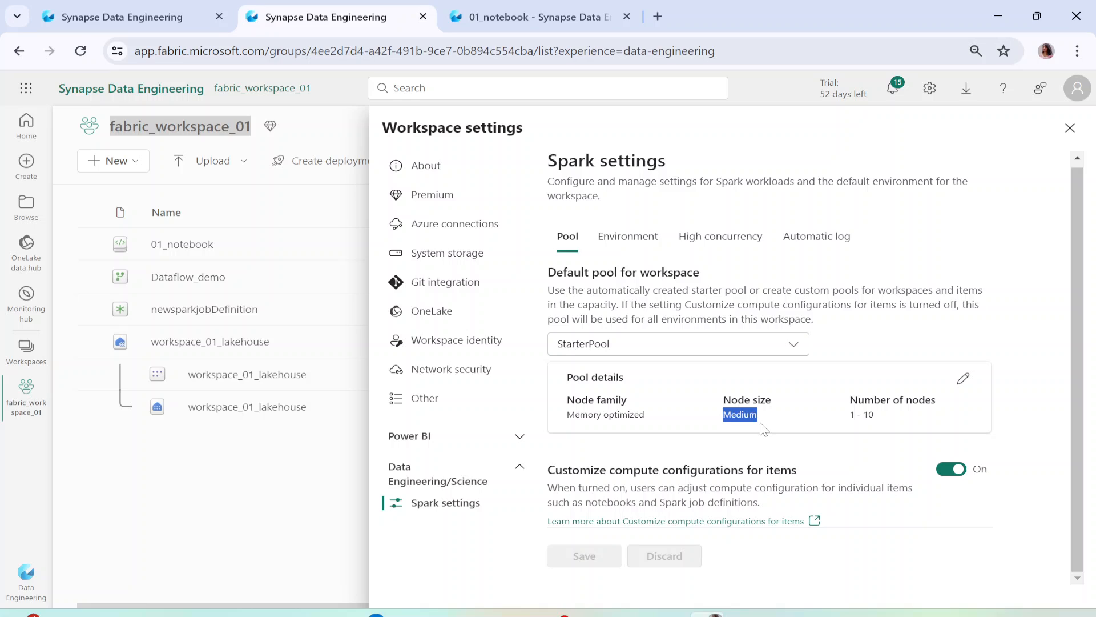
pyautogui.moveTo(850, 401); pyautogui.dragTo(884, 427)
# Step: Open StarterPool for editing, review its autoscale and dynamic executor allocation settings, and return to the Spark pool settings
pyautogui.click(963, 378)
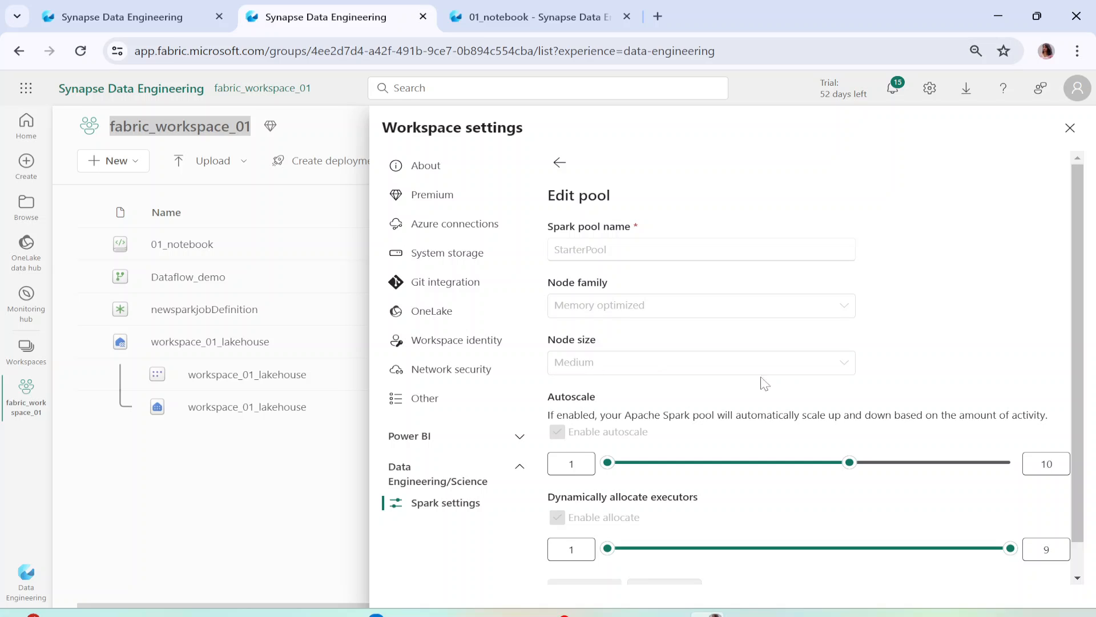
pyautogui.scroll(-1, 765, 384)
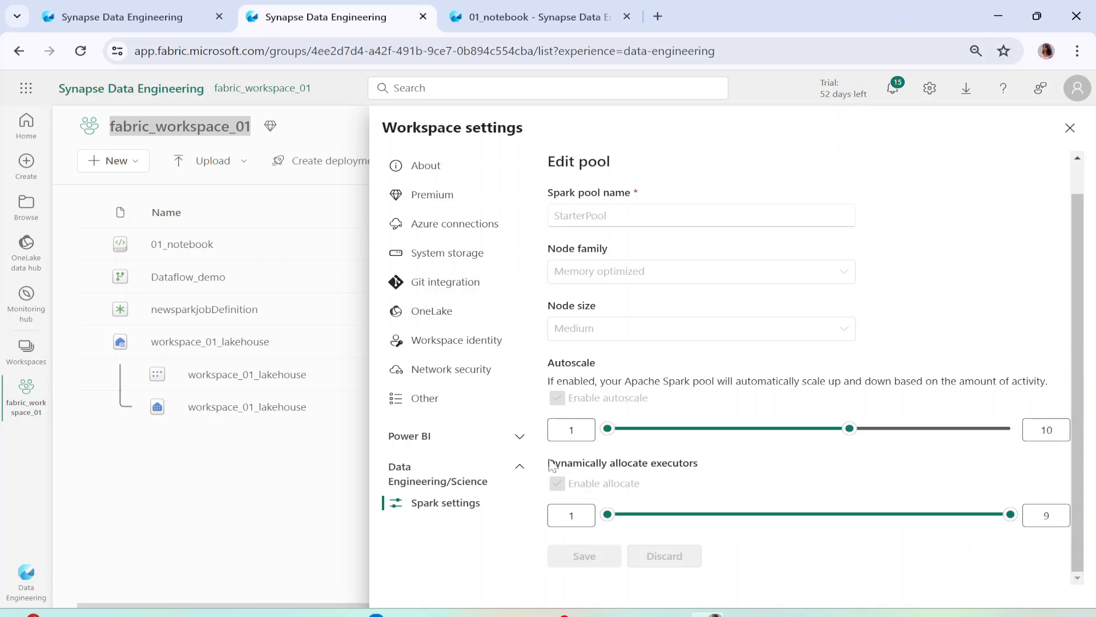
pyautogui.moveTo(548, 463); pyautogui.dragTo(688, 465)
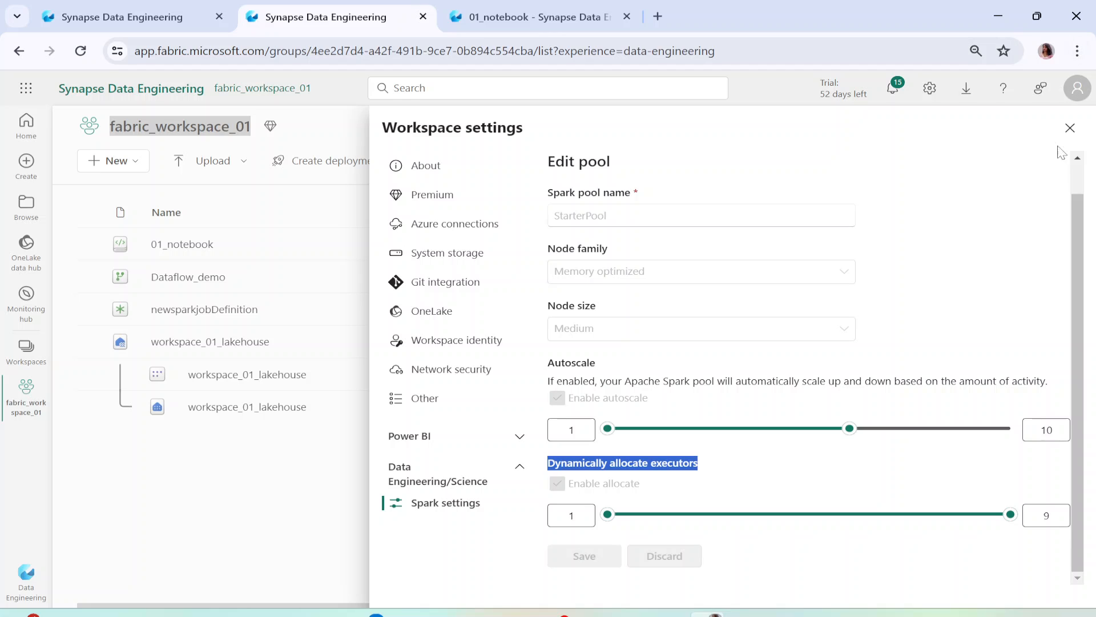
pyautogui.scroll(1, 724, 517)
pyautogui.click(445, 502)
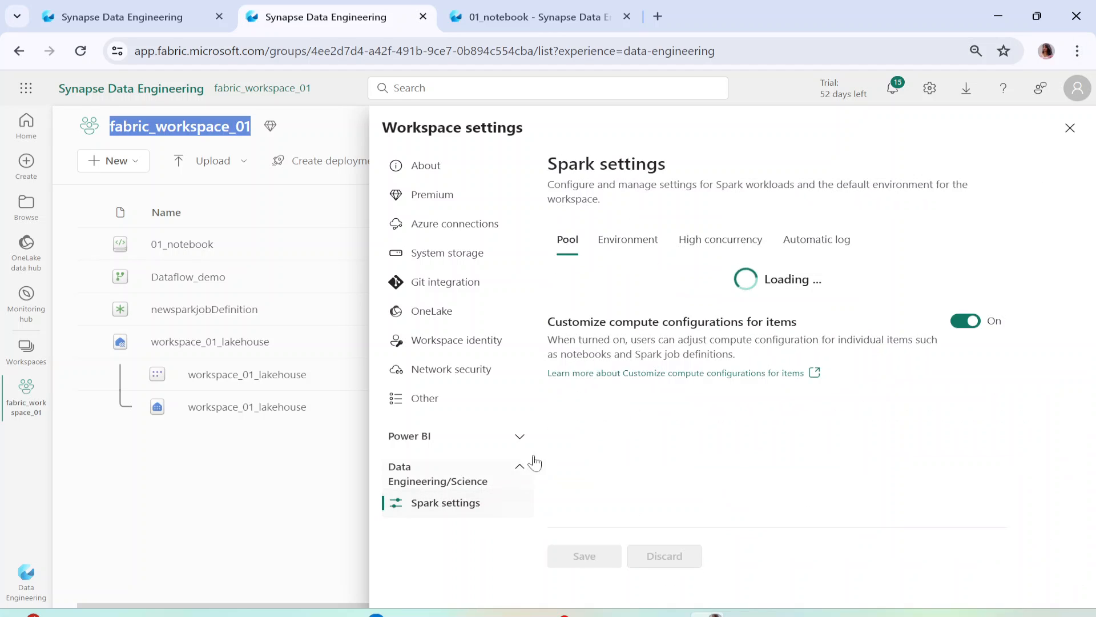
pyautogui.scroll(-1, 847, 410)
pyautogui.scroll(1, 765, 439)
pyautogui.scroll(-1, 765, 429)
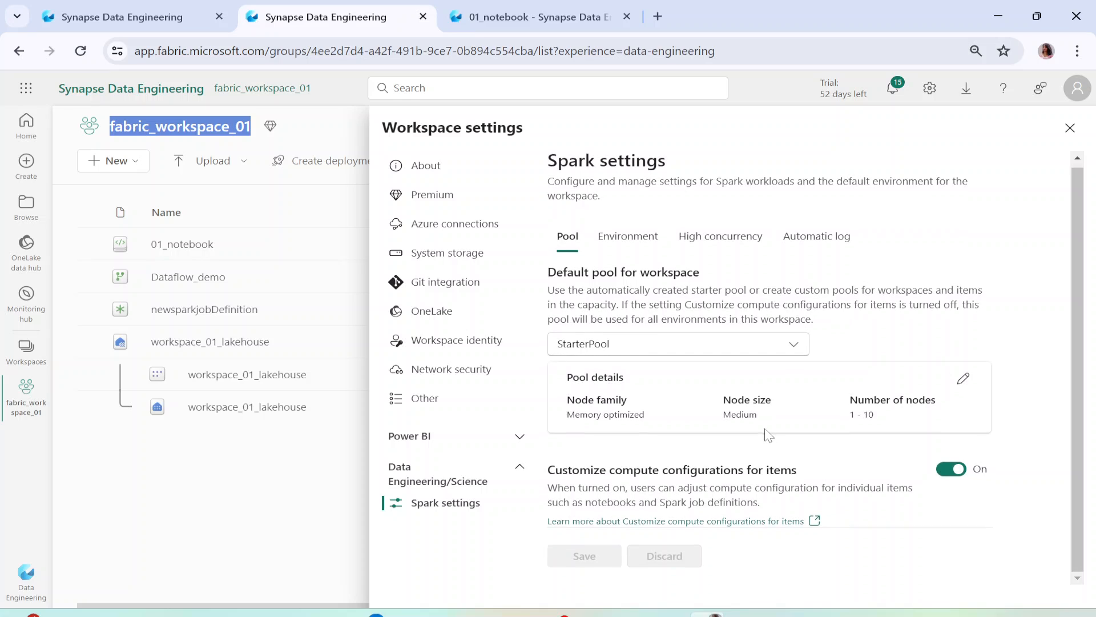
# Step: Check the Runtime Version in the workspace's Environment settings and compare it with the workspace default offered in 01_notebook
pyautogui.click(655, 250)
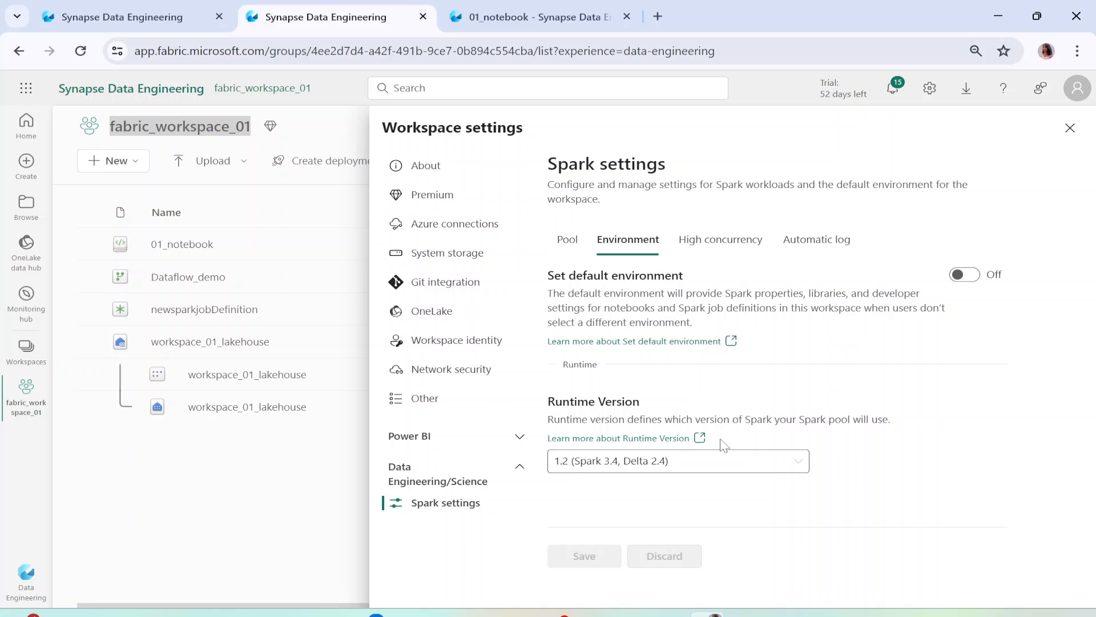
pyautogui.moveTo(548, 401); pyautogui.dragTo(646, 407)
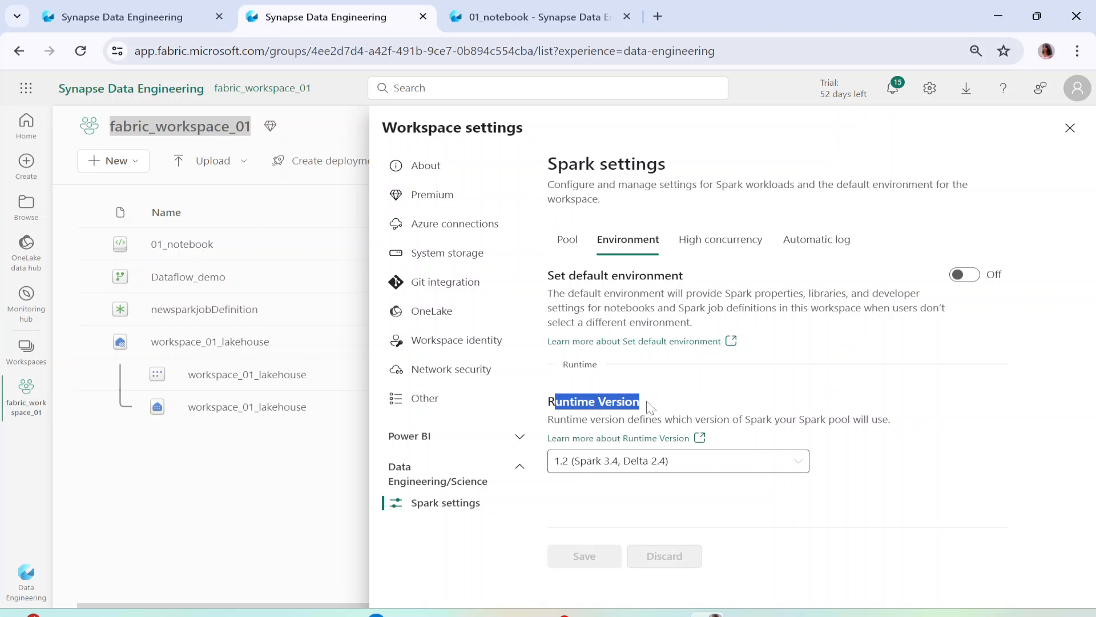
pyautogui.click(496, 8)
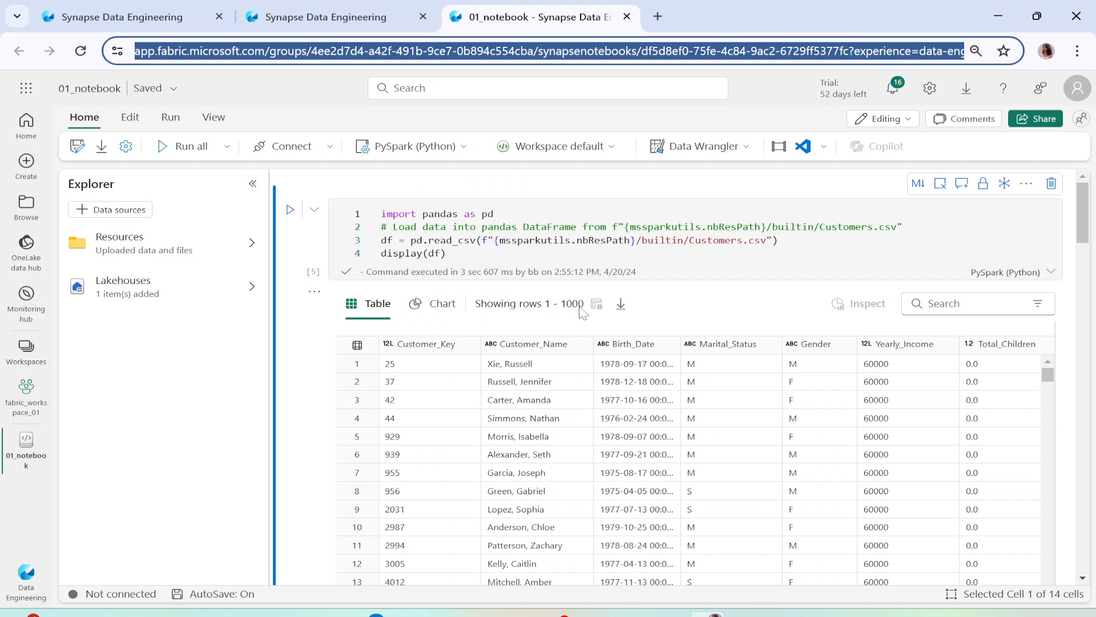
pyautogui.click(573, 148)
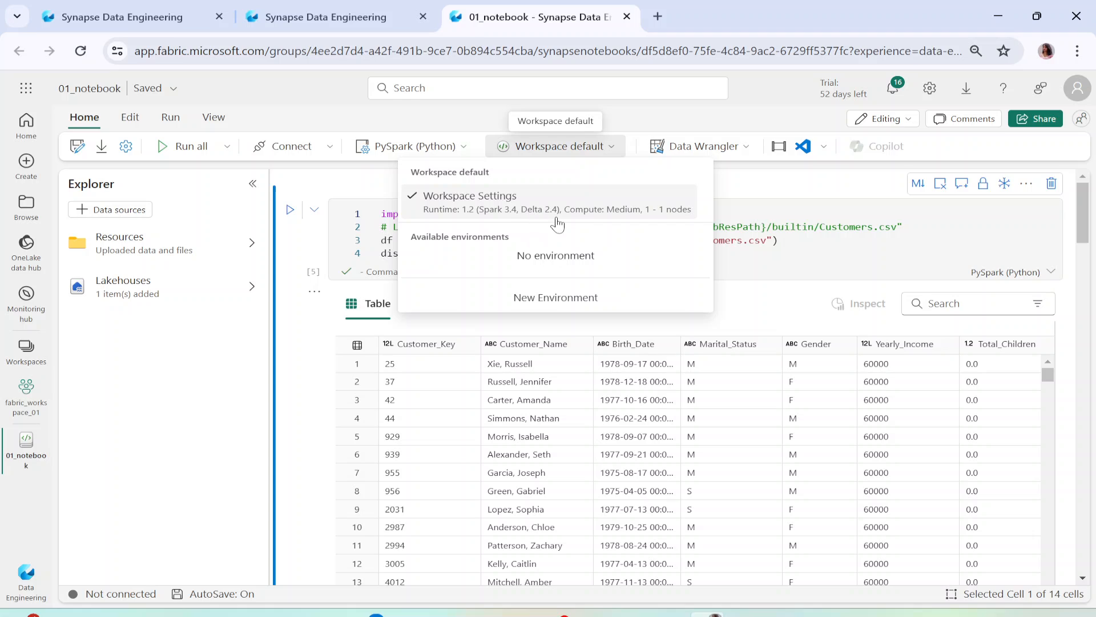
# Step: Go back to the workspace settings and view the selectable Spark runtime versions, leaving the current choice in place
pyautogui.click(348, 10)
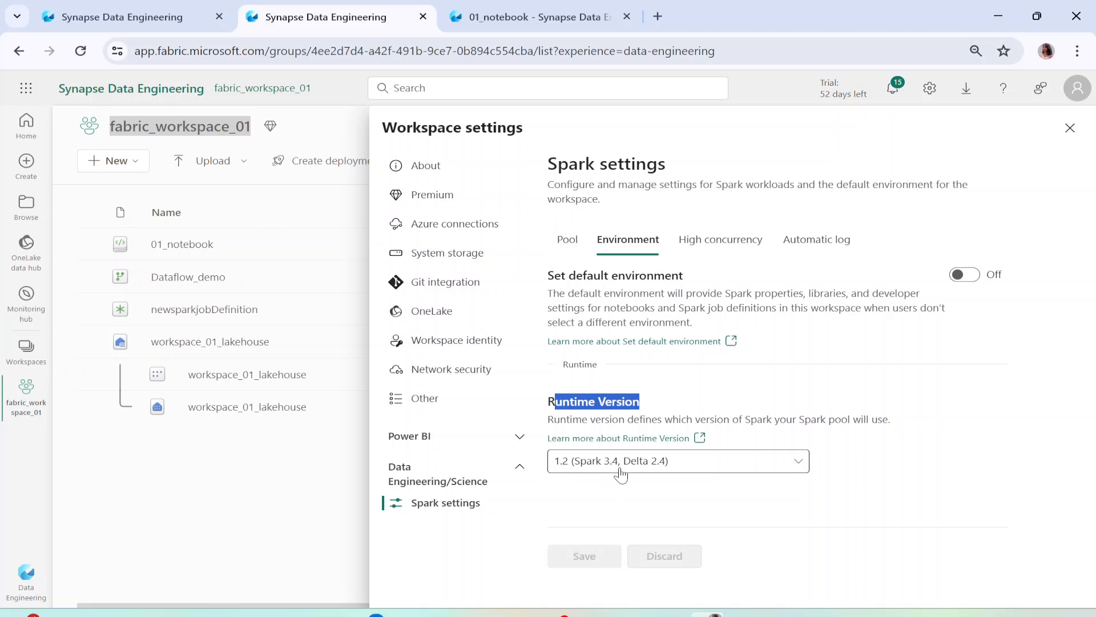
pyautogui.click(598, 467)
pyautogui.click(707, 467)
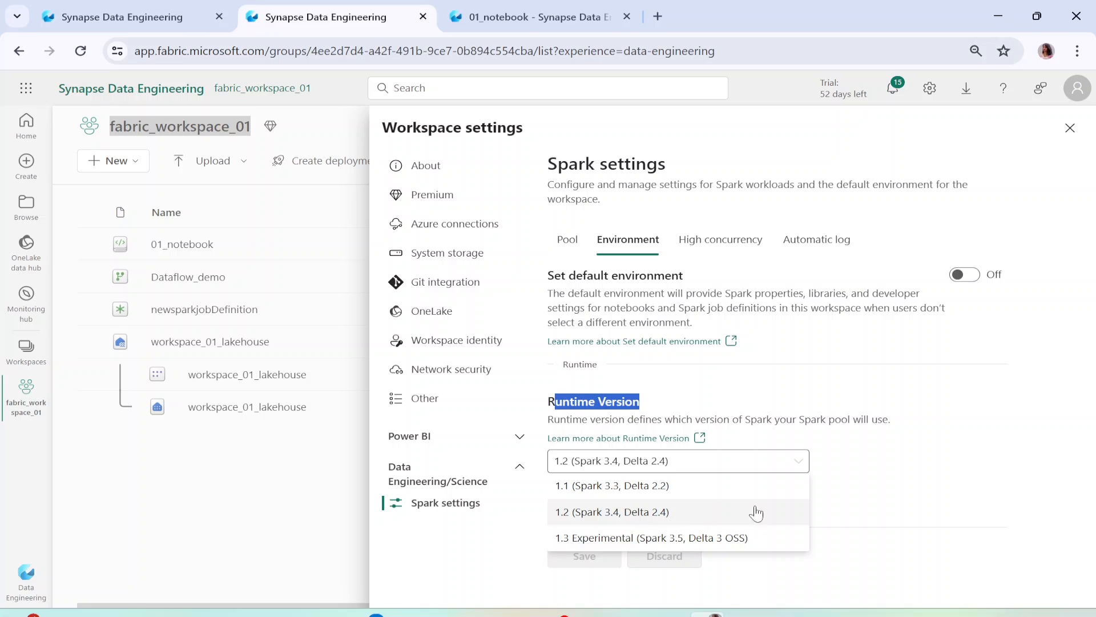
pyautogui.click(951, 508)
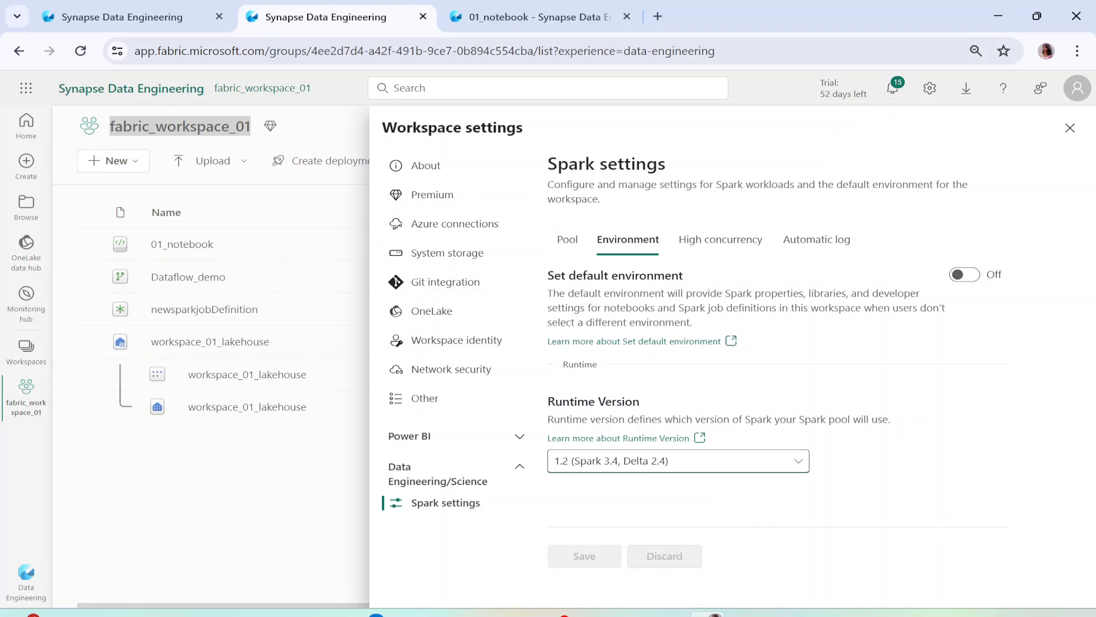
# Step: Show the High concurrency setting for notebooks in the Spark settings
pyautogui.click(739, 247)
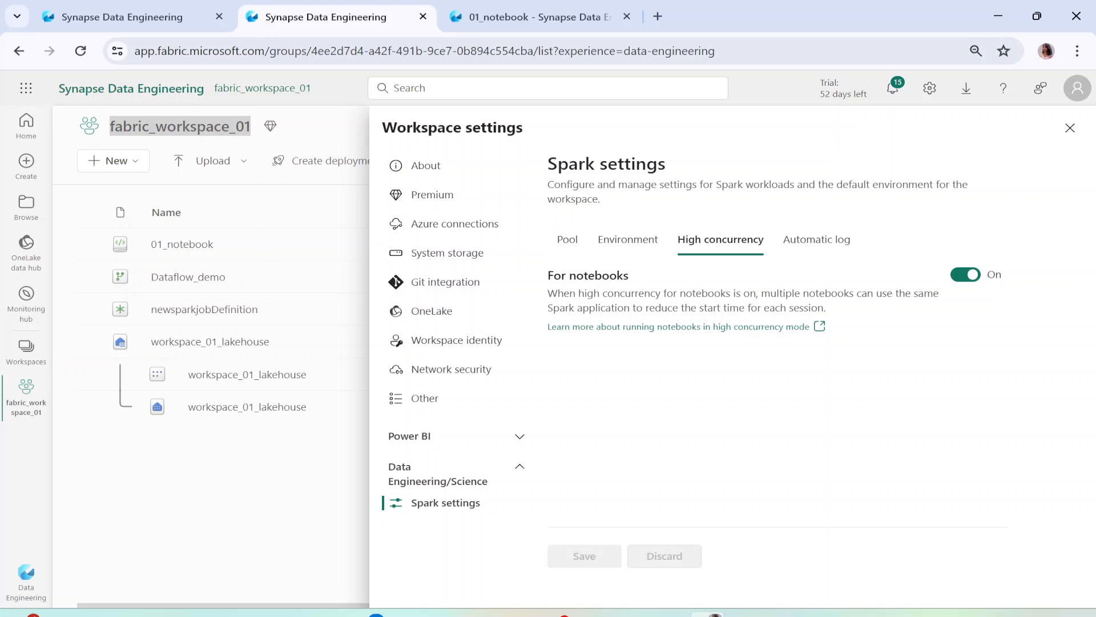
# Step: Read the high concurrency description for notebooks and view the Automatic log setting for machine learning experiments and models
pyautogui.moveTo(557, 293); pyautogui.dragTo(951, 304)
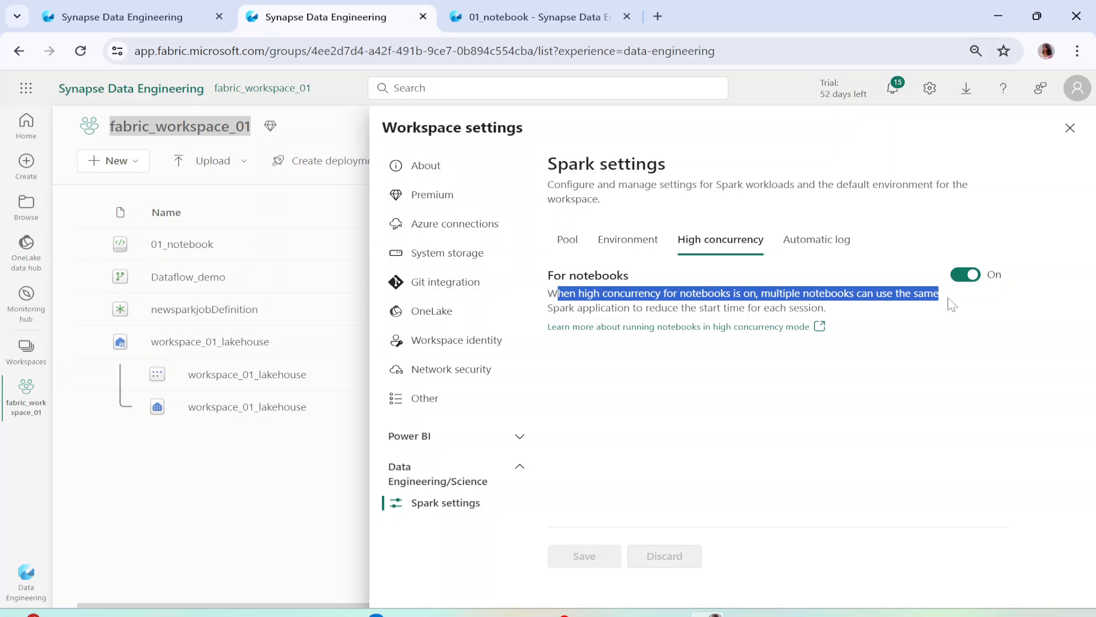
pyautogui.moveTo(568, 308); pyautogui.dragTo(544, 297)
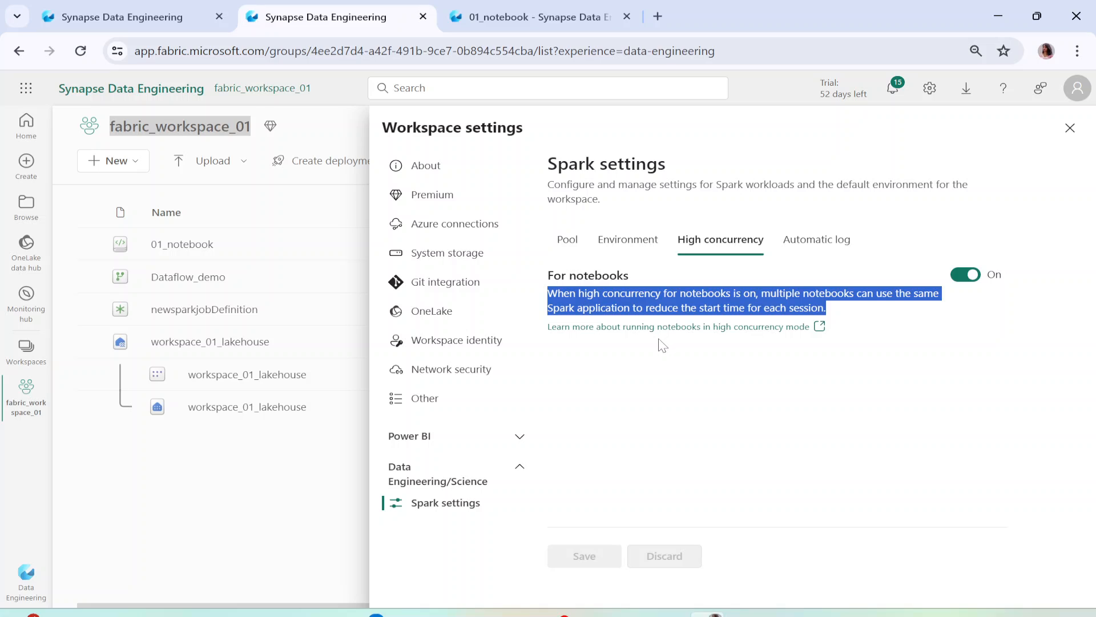
pyautogui.click(811, 248)
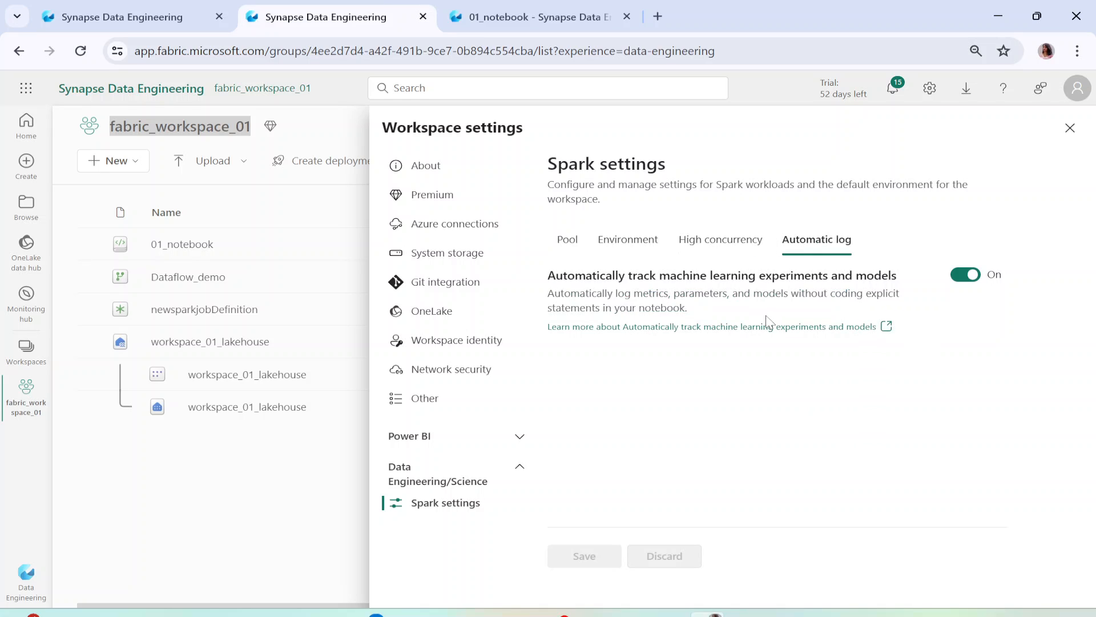
pyautogui.click(546, 283)
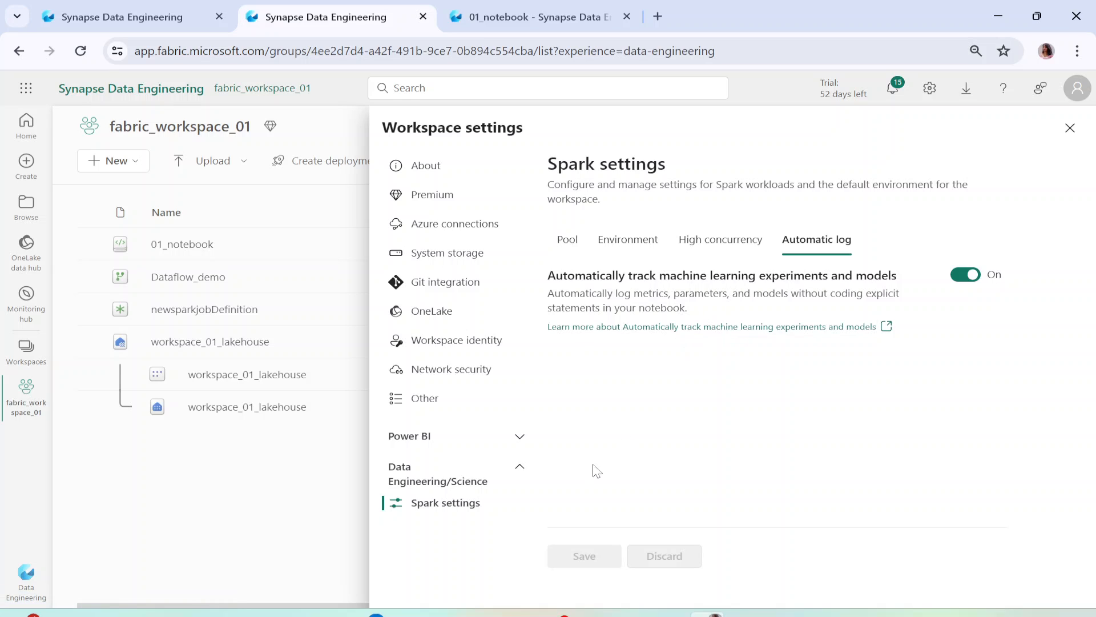
# Step: Return to the workspace's Spark pool settings and view the options for the default pool, including New pool
pyautogui.click(448, 507)
pyautogui.scroll(-1, 894, 347)
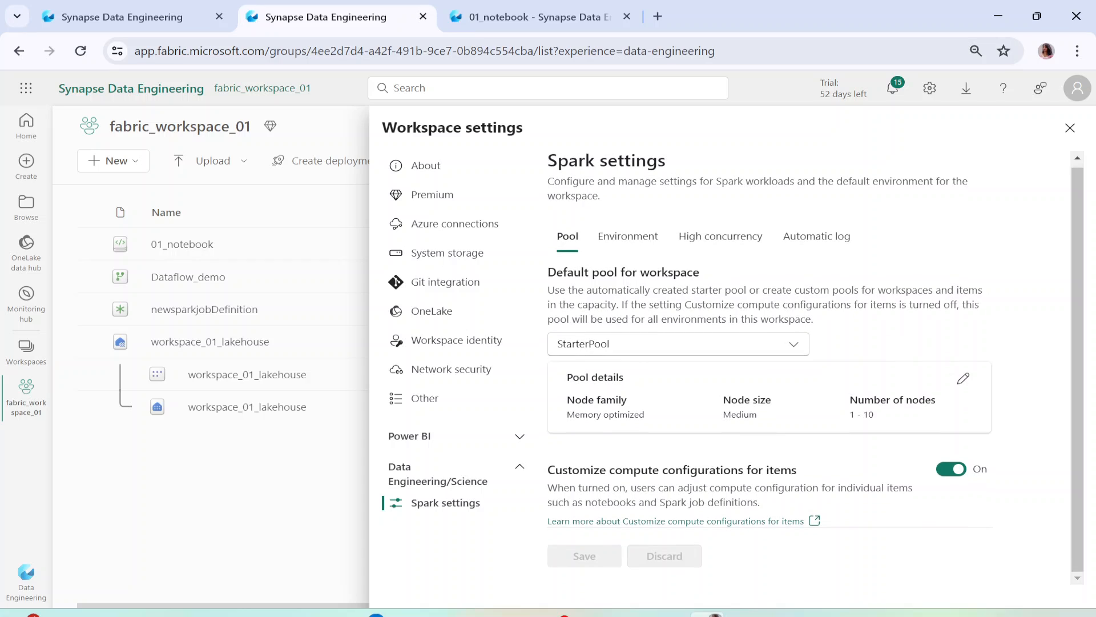
pyautogui.click(789, 344)
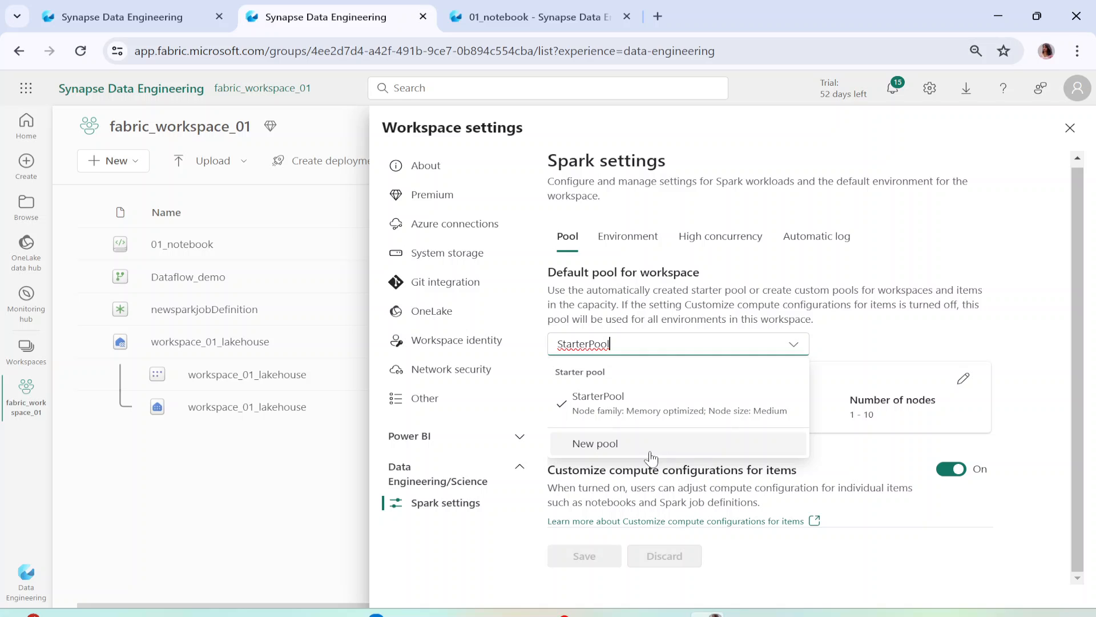
# Step: Create a new environment named NEWenvironment from the environment selector in 01_notebook
pyautogui.click(486, 20)
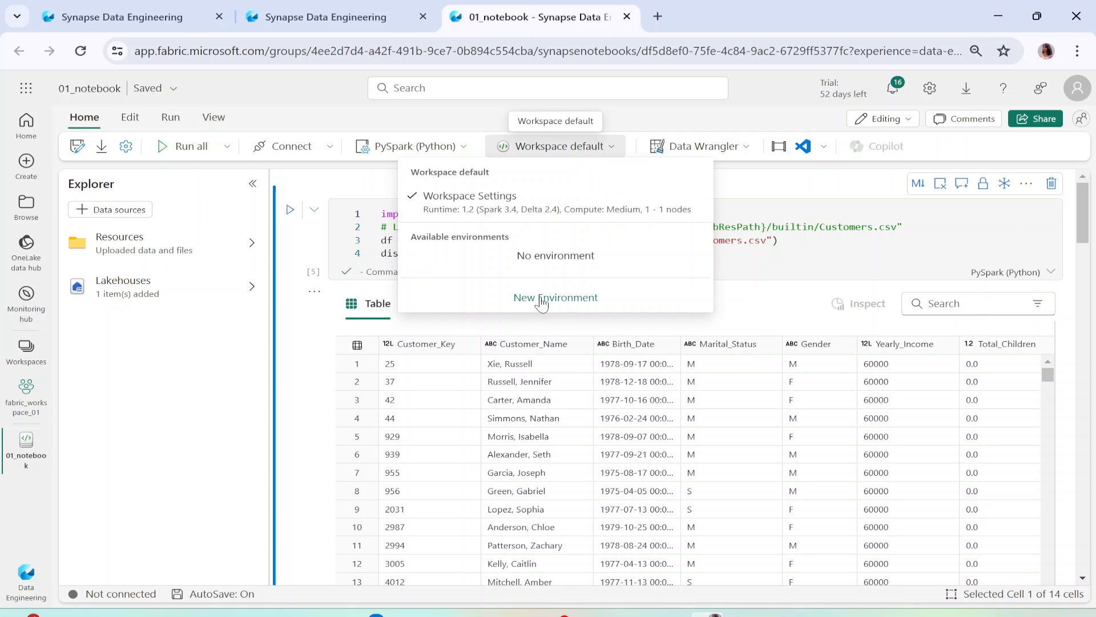
pyautogui.click(547, 149)
pyautogui.click(547, 148)
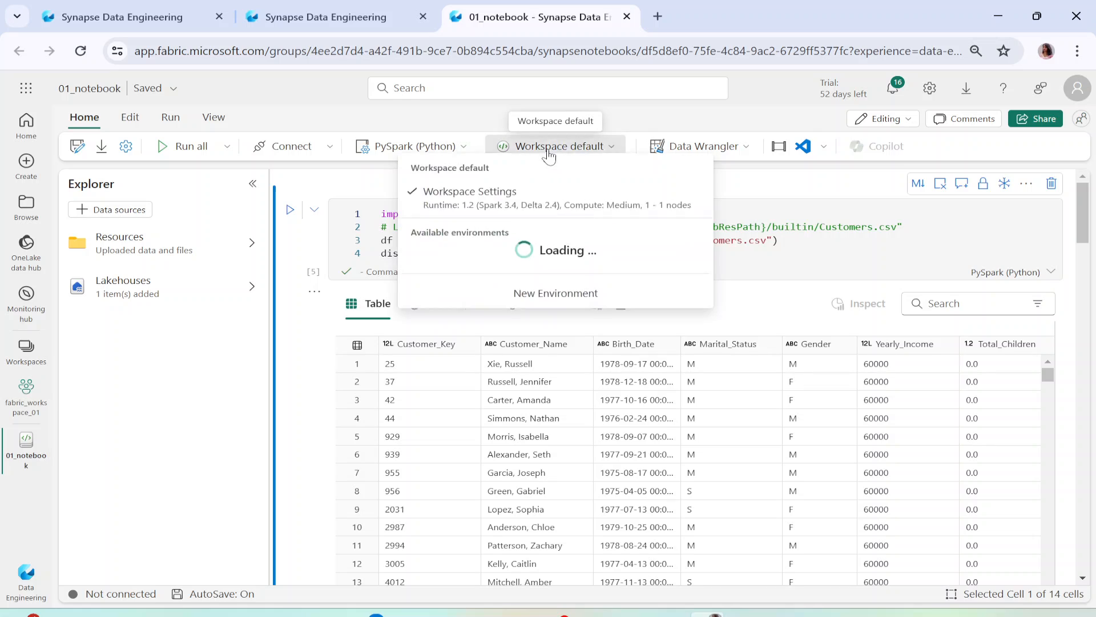
pyautogui.click(554, 297)
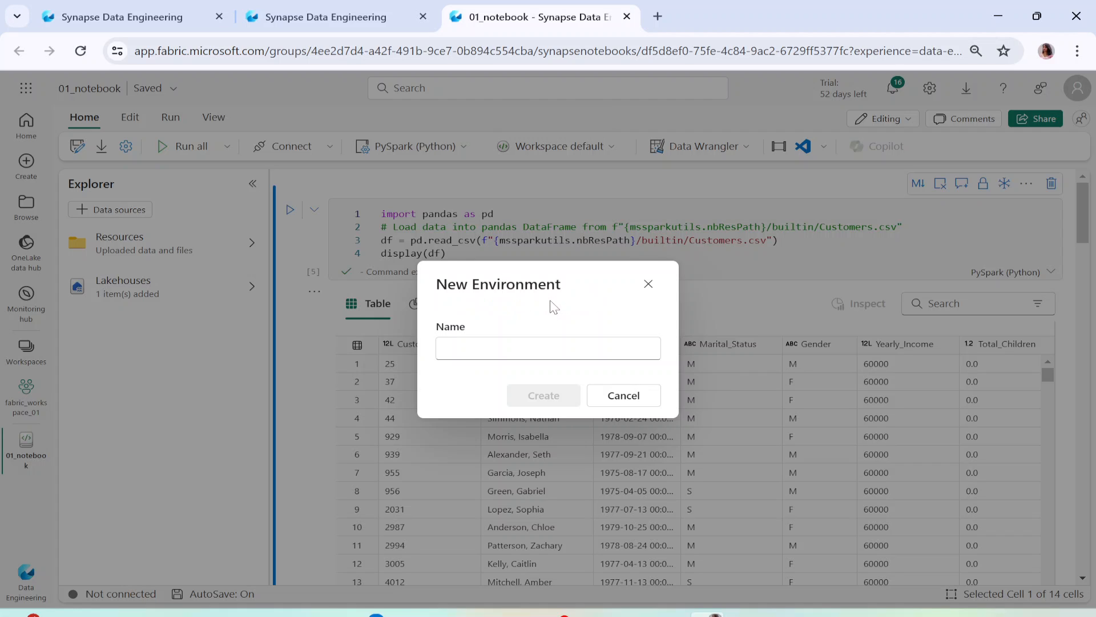
pyautogui.click(537, 348)
pyautogui.write('nEW')
pyautogui.press('BackSpace')
pyautogui.press('BackSpace')
pyautogui.press('BackSpace')
pyautogui.write('NEWenvironment')
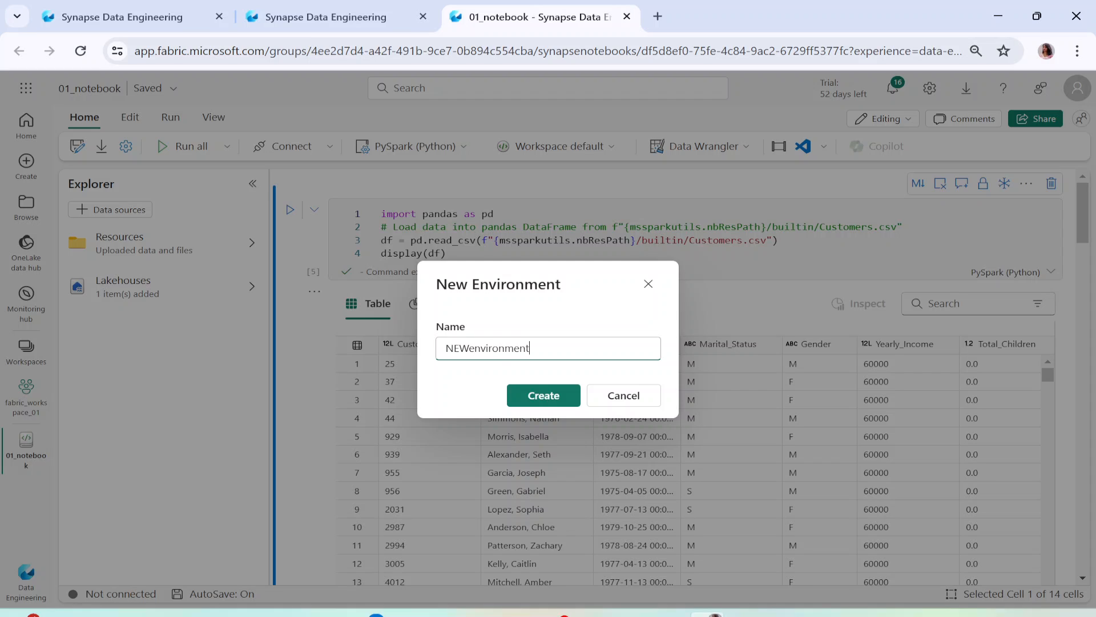
pyautogui.click(520, 400)
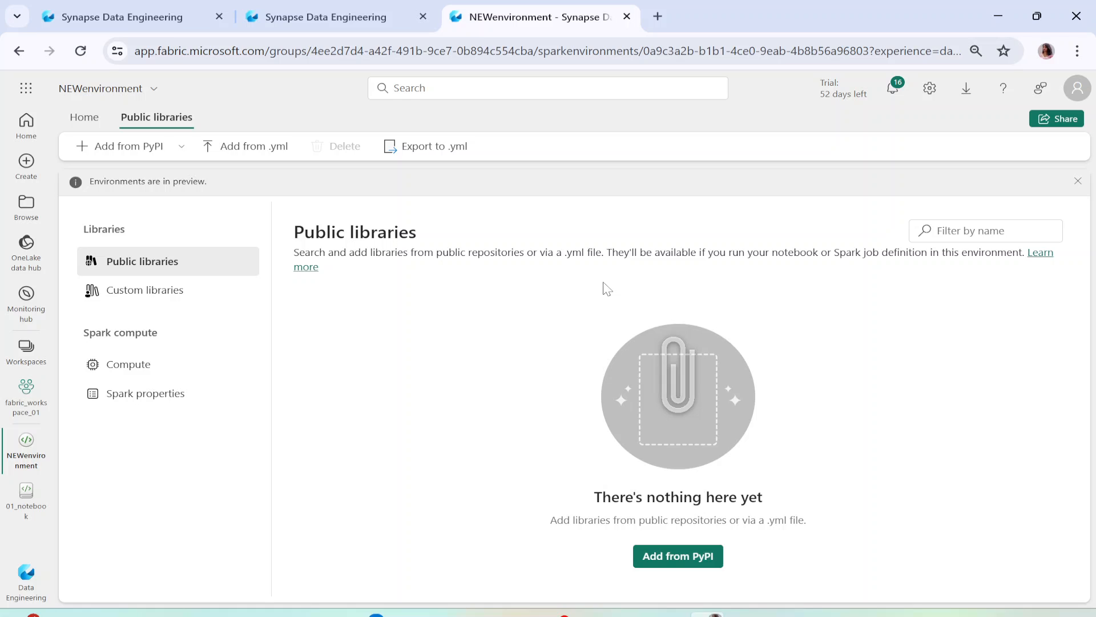
# Step: Add the great-expectations library from PyPI to the environment's public libraries
pyautogui.click(676, 558)
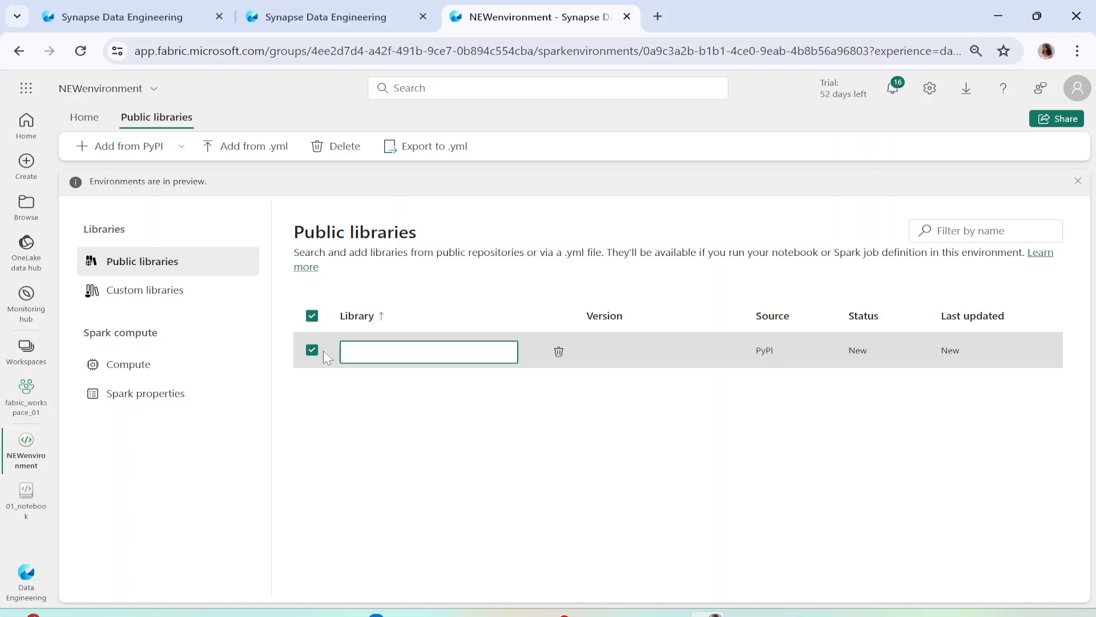
pyautogui.write('greate')
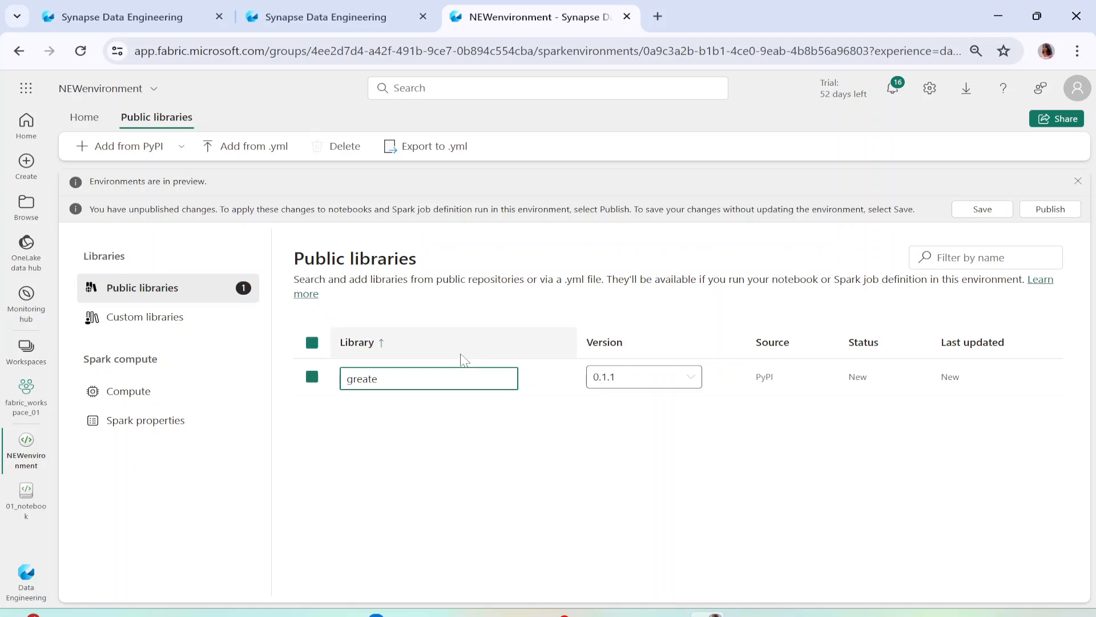
pyautogui.press('BackSpace')
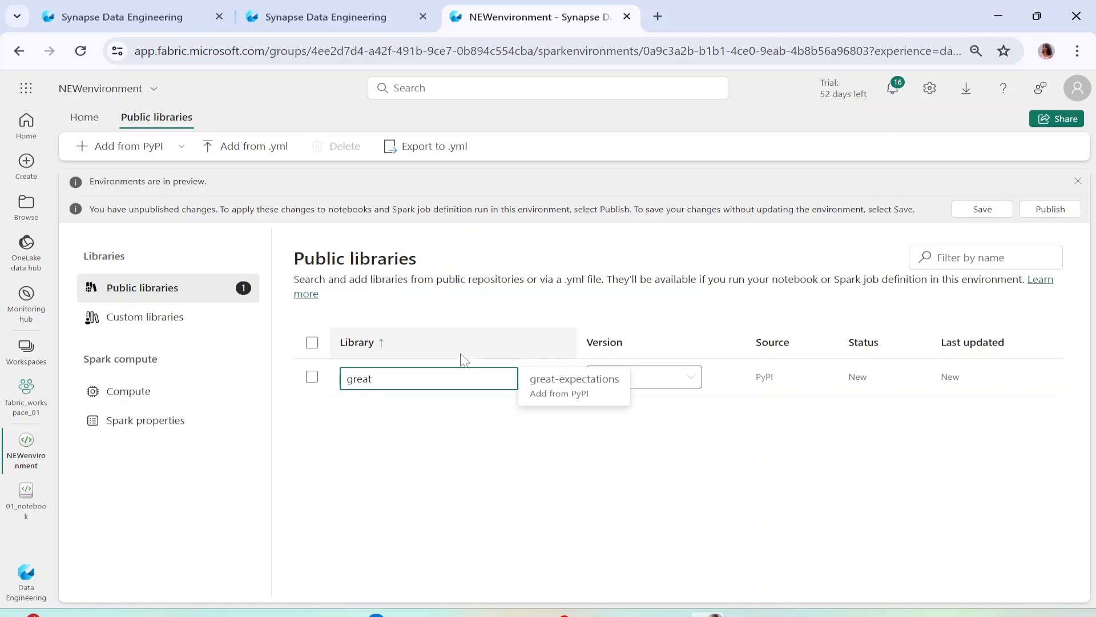
pyautogui.click(588, 378)
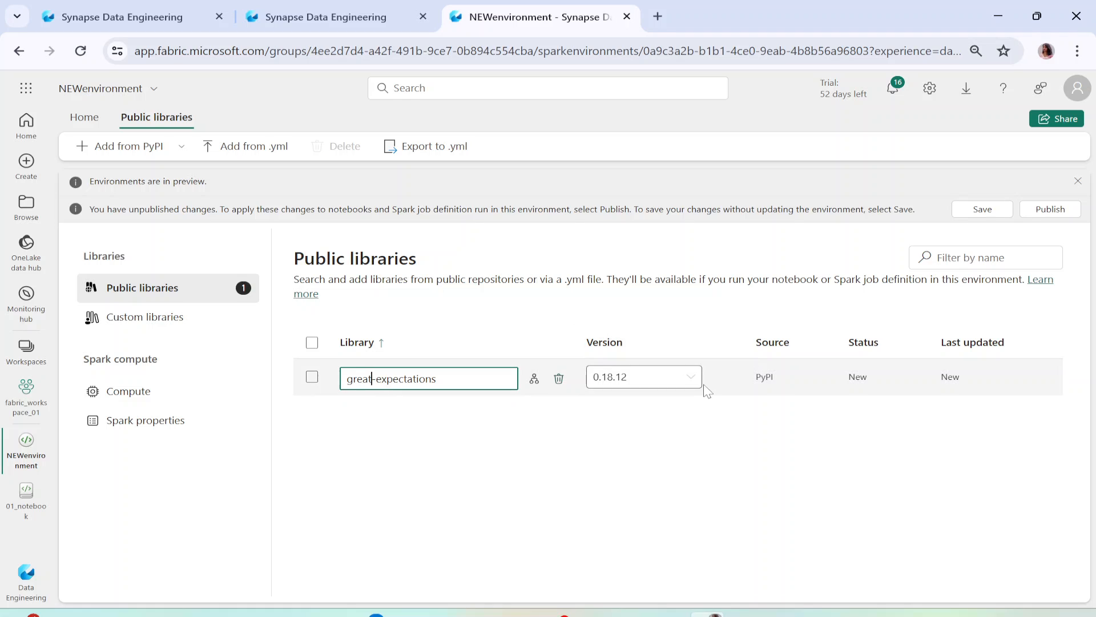
# Step: View the selectable versions of the great-expectations library without changing the current choice
pyautogui.click(687, 383)
pyautogui.click(688, 381)
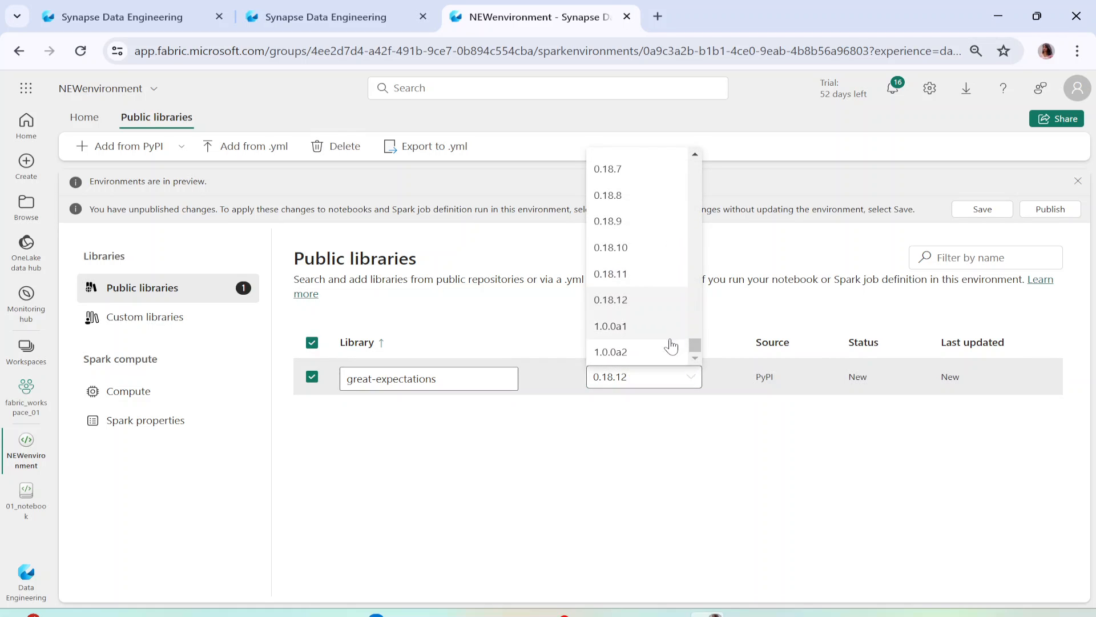
pyautogui.moveTo(701, 351)
pyautogui.mouseDown()
pyautogui.moveTo(703, 175)
pyautogui.moveTo(701, 343)
pyautogui.mouseUp()
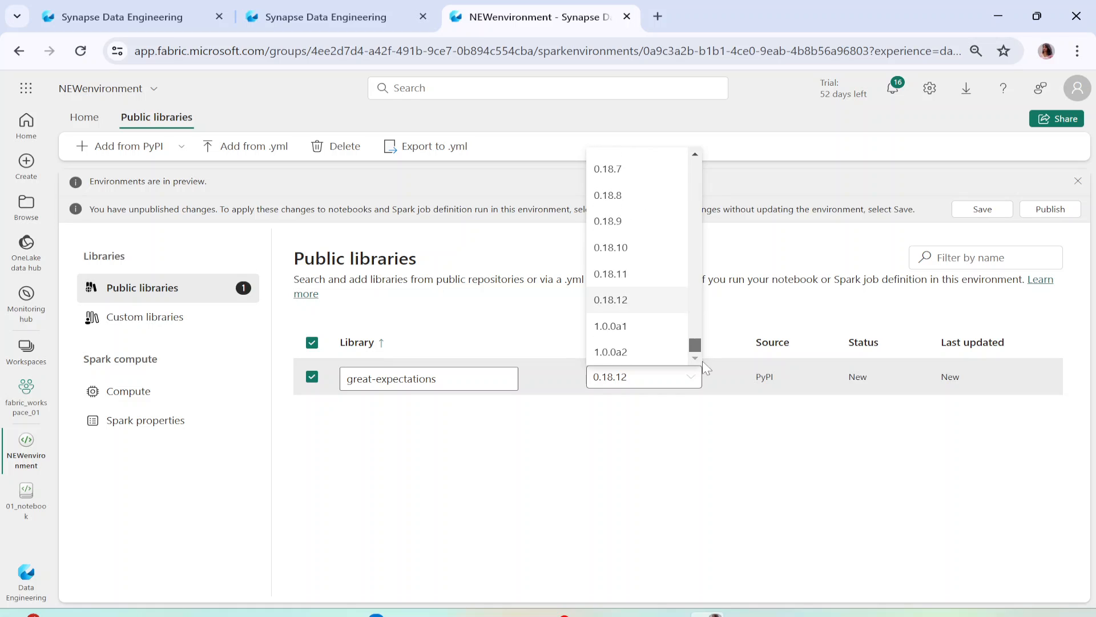
pyautogui.click(564, 461)
# Step: Check the dependencies of great-expectations and remove the library from the public libraries
pyautogui.click(534, 379)
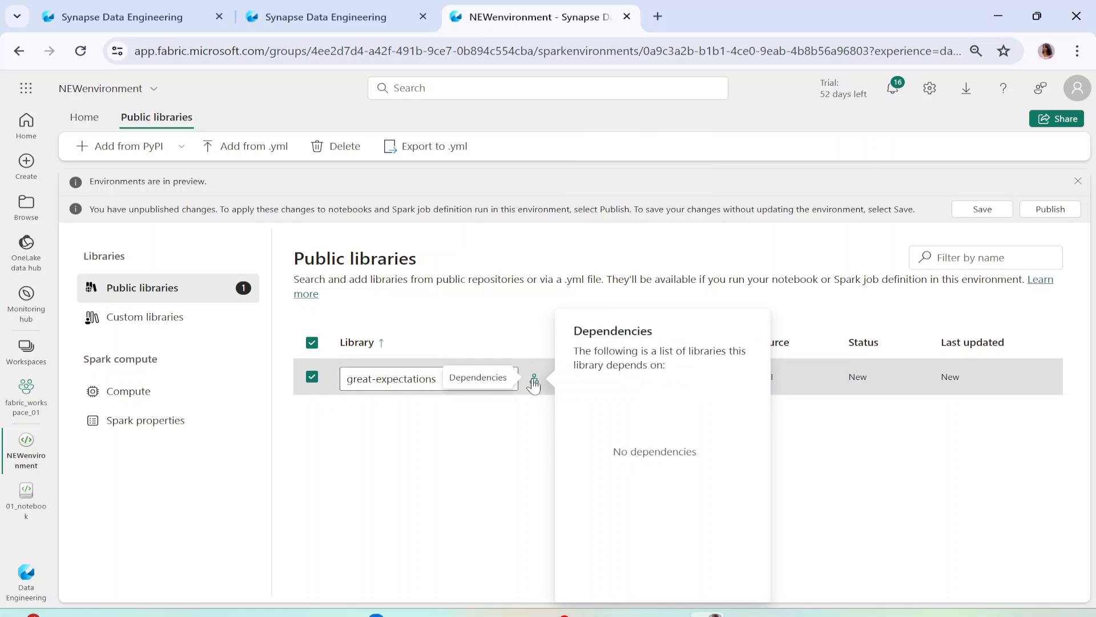
pyautogui.moveTo(614, 452); pyautogui.dragTo(692, 452)
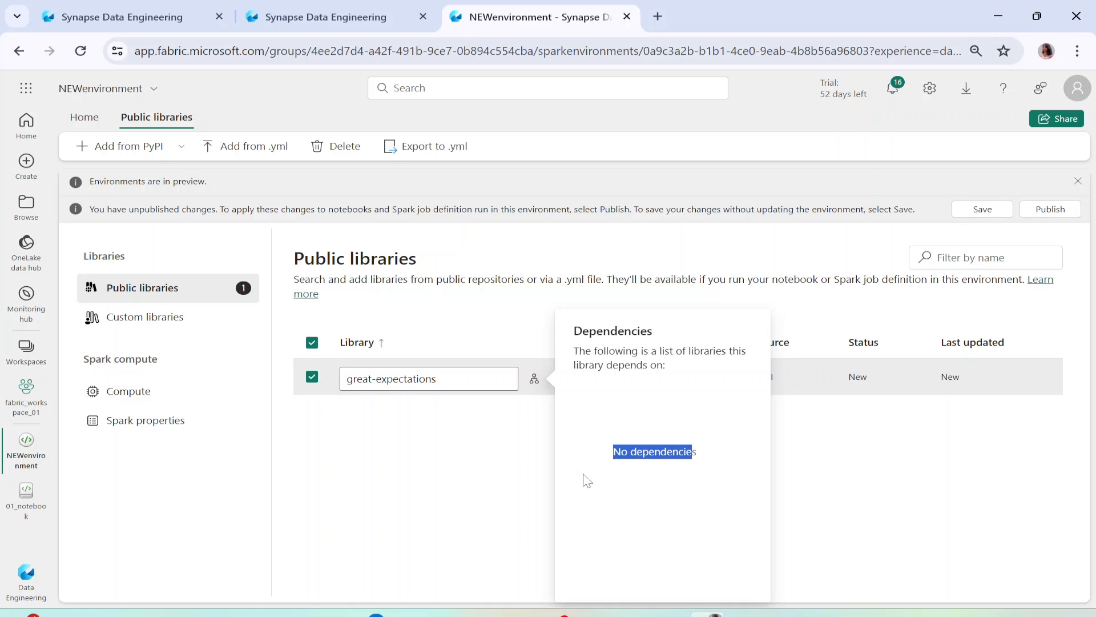
pyautogui.click(424, 479)
pyautogui.click(558, 380)
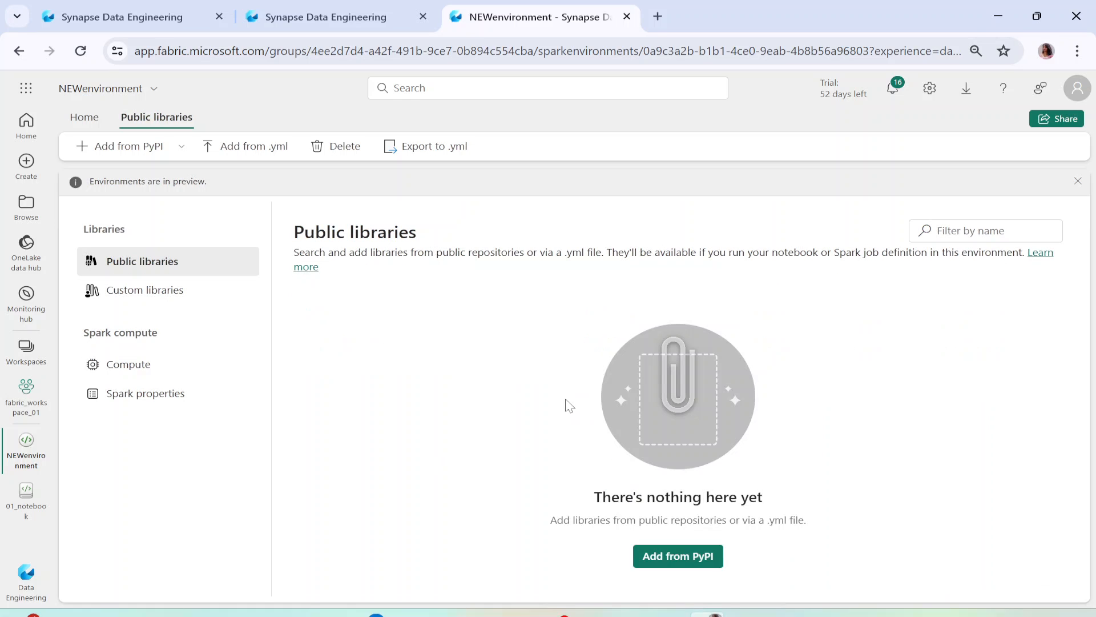
# Step: Show the Custom libraries section and its upload file picker, and cancel without choosing a file
pyautogui.click(116, 298)
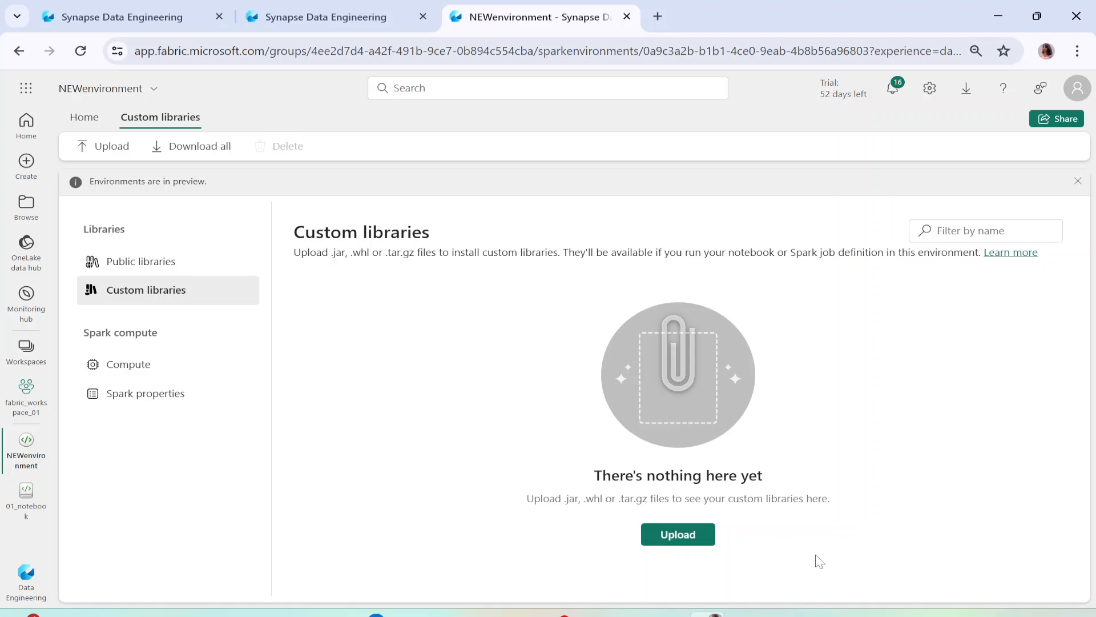
pyautogui.click(688, 540)
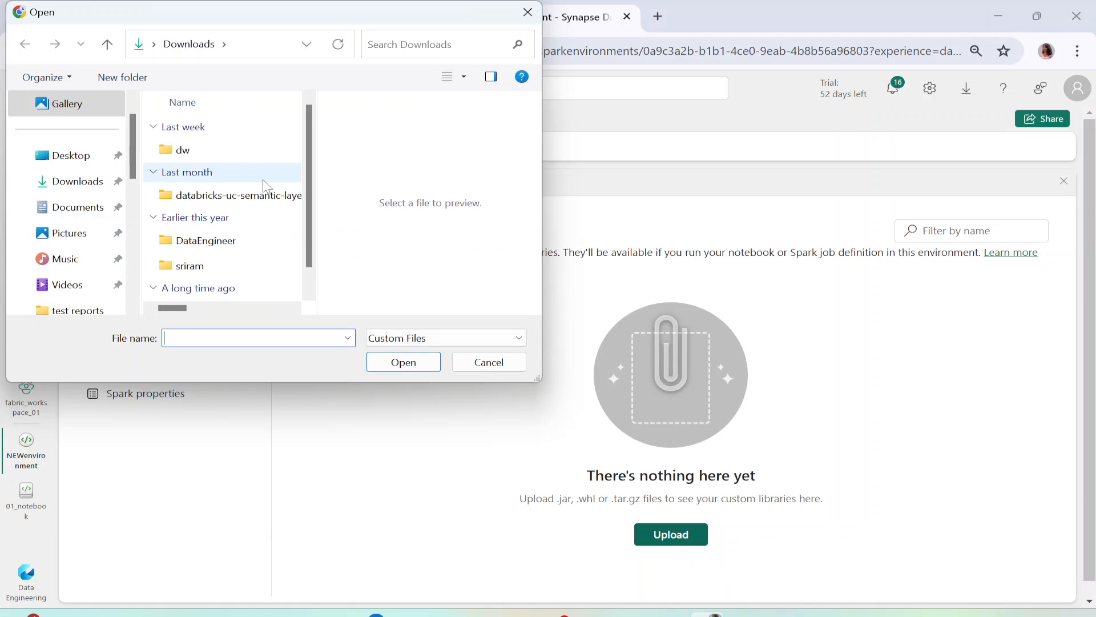
pyautogui.click(489, 362)
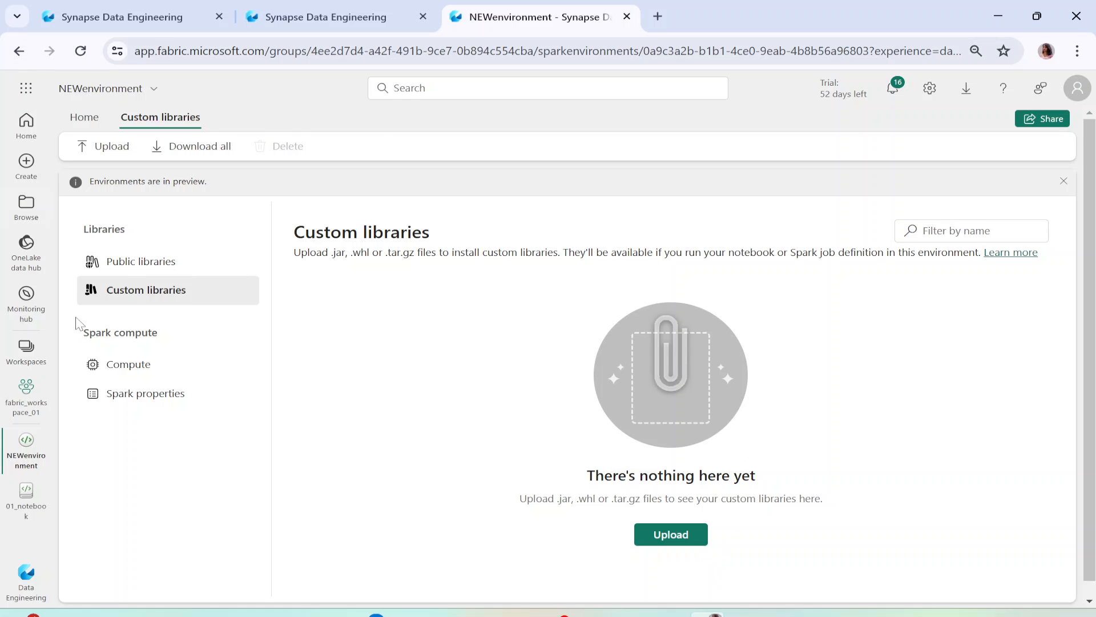
# Step: Review NEWenvironment's Spark compute configuration and the environment pool options, keeping Default pool
pyautogui.click(152, 371)
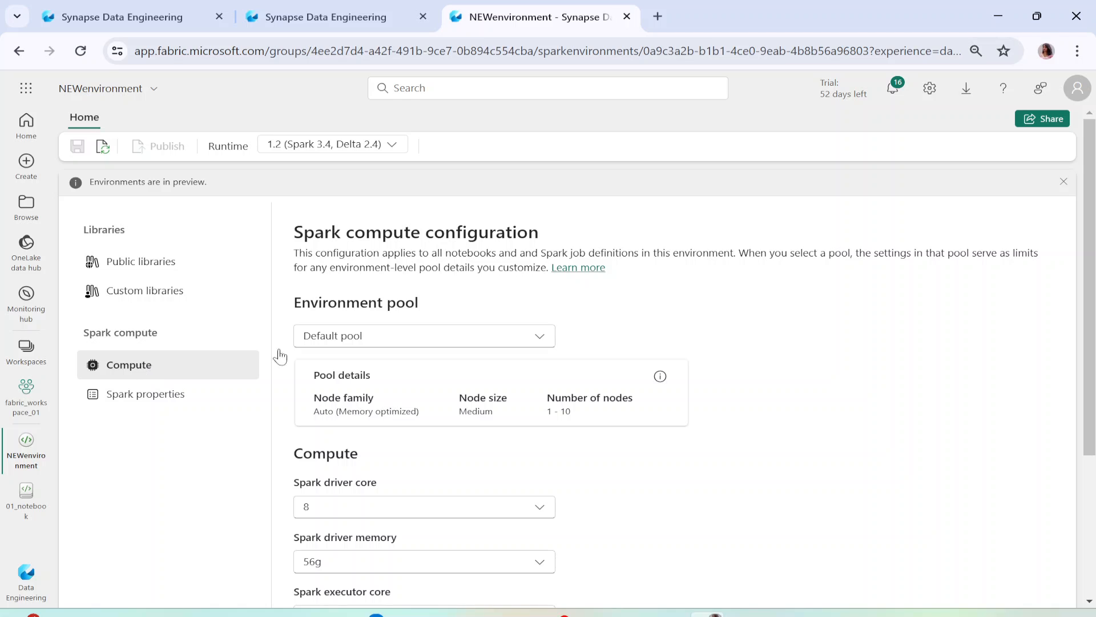
pyautogui.scroll(-1, 628, 346)
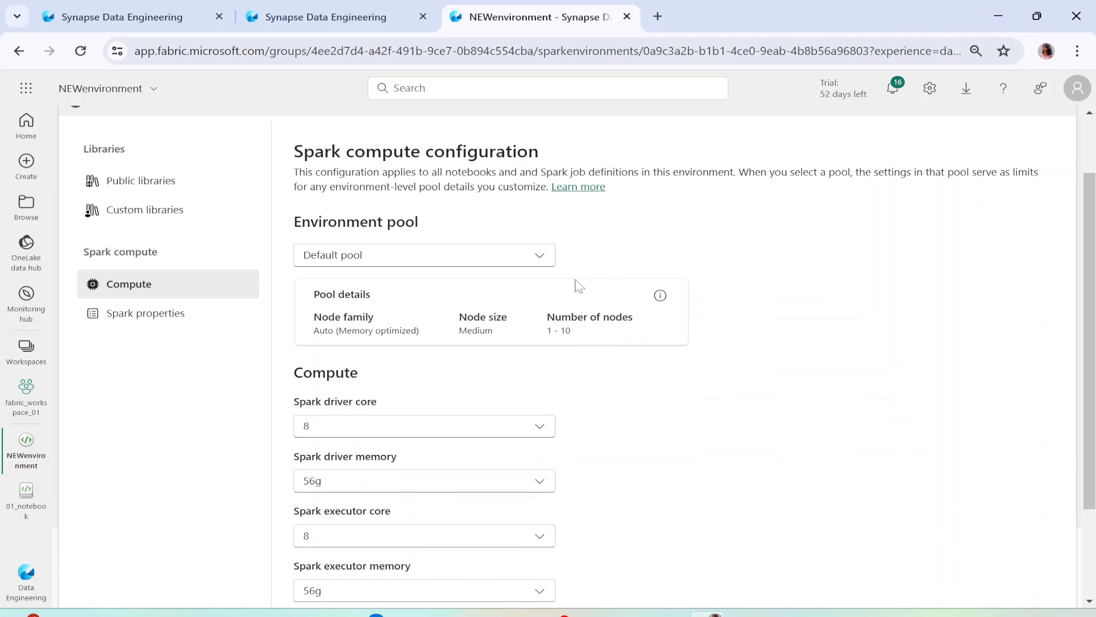
pyautogui.click(543, 260)
pyautogui.click(547, 263)
pyautogui.scroll(-2, 459, 354)
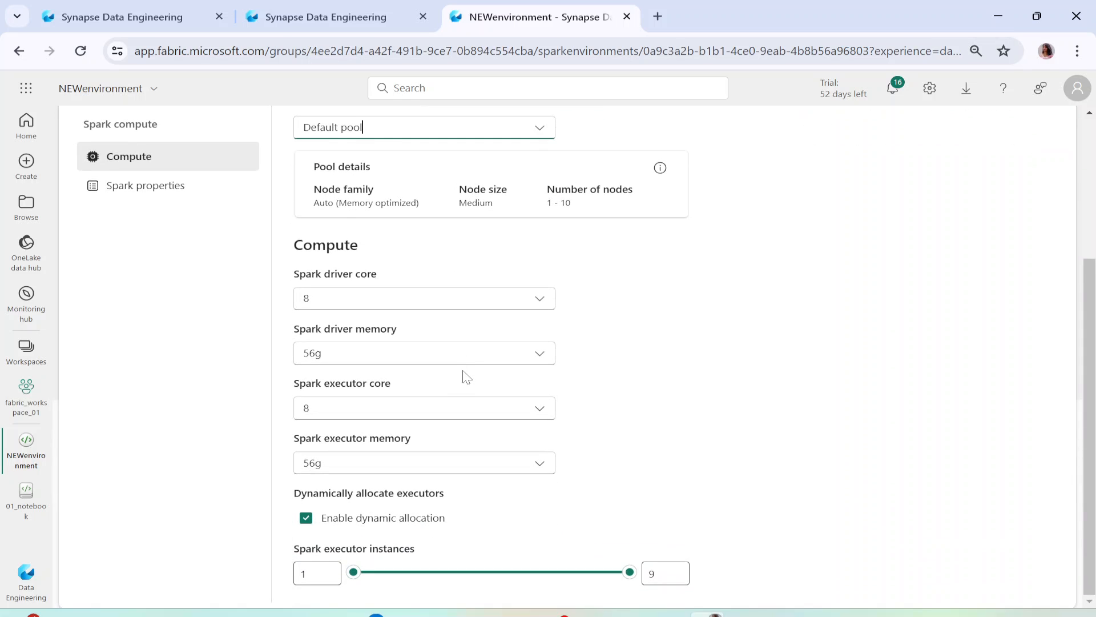
pyautogui.scroll(3, 467, 377)
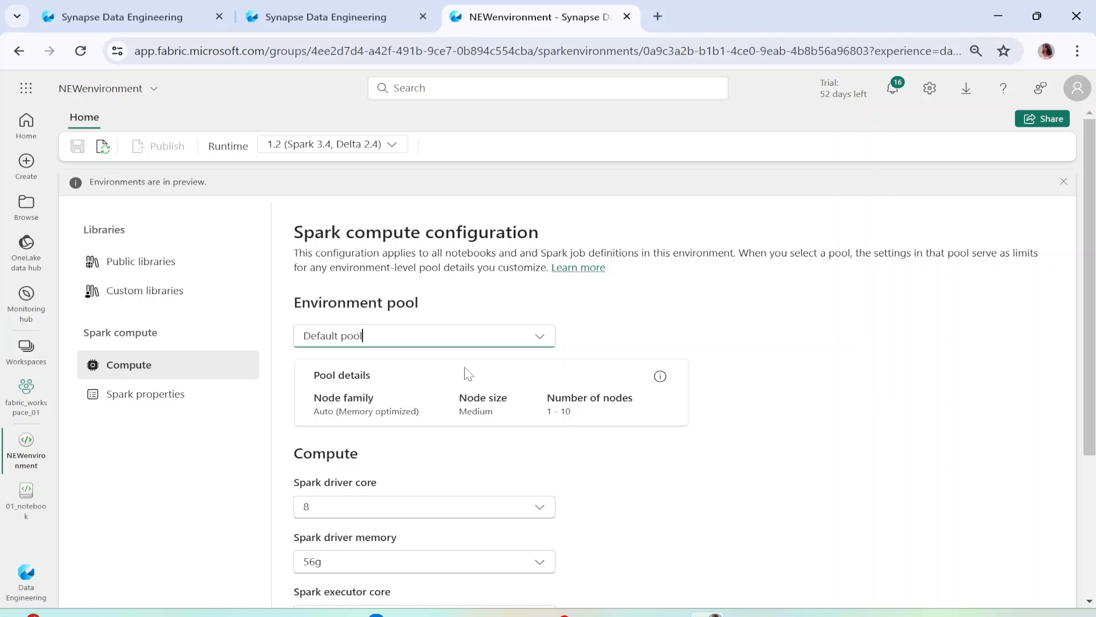
pyautogui.click(362, 336)
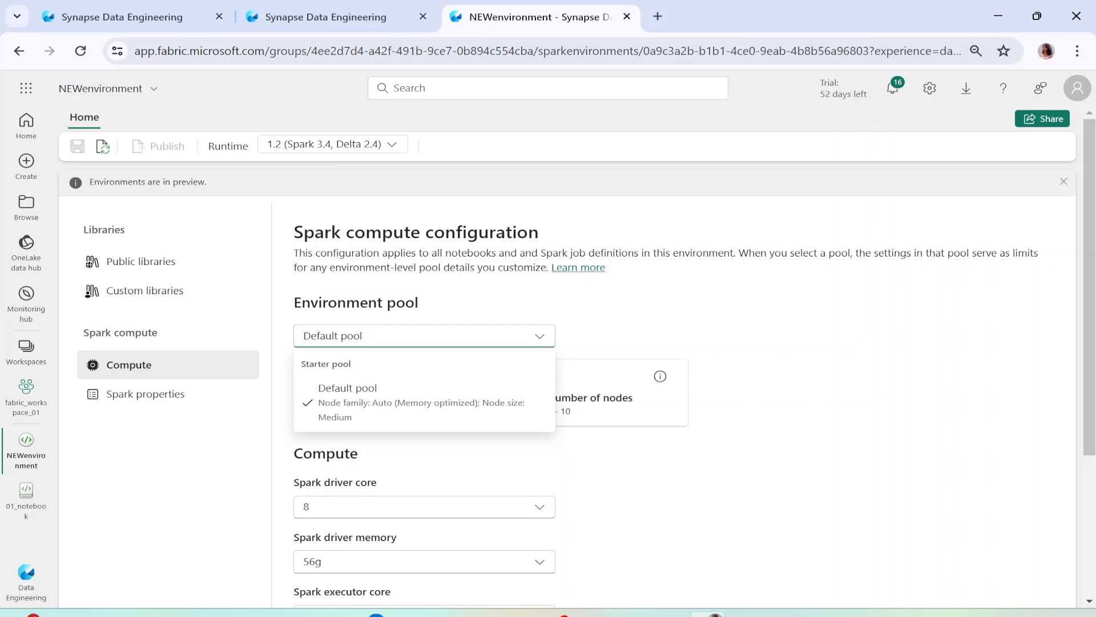
pyautogui.click(371, 406)
# Step: Examine the Spark driver and executor core and memory settings in the Compute section, leaving their values in place
pyautogui.scroll(-3, 373, 455)
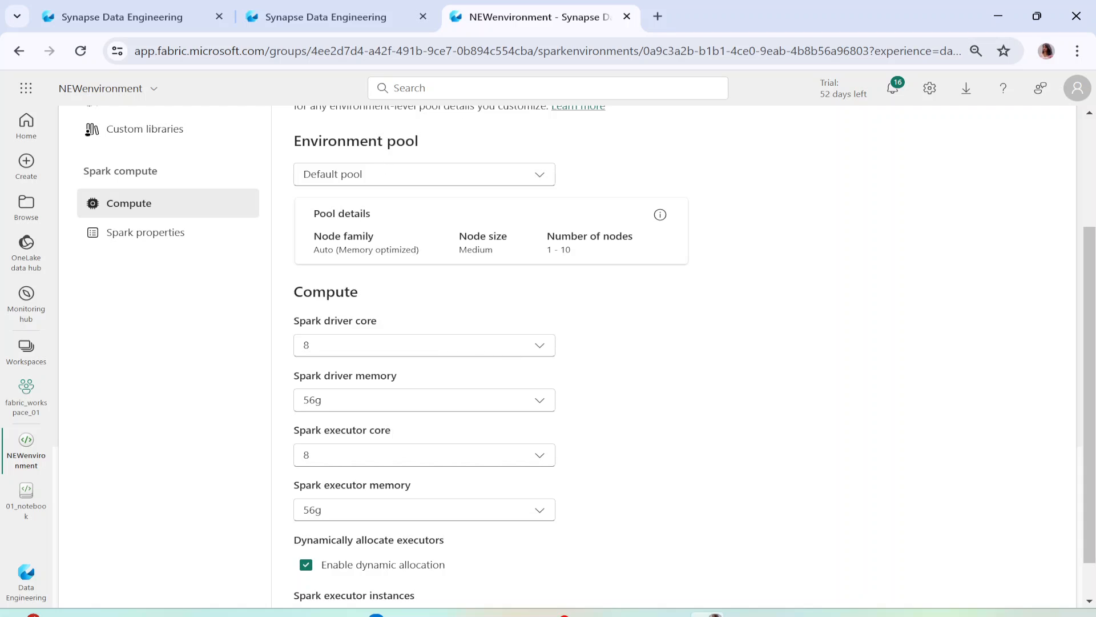
pyautogui.scroll(-1, 448, 494)
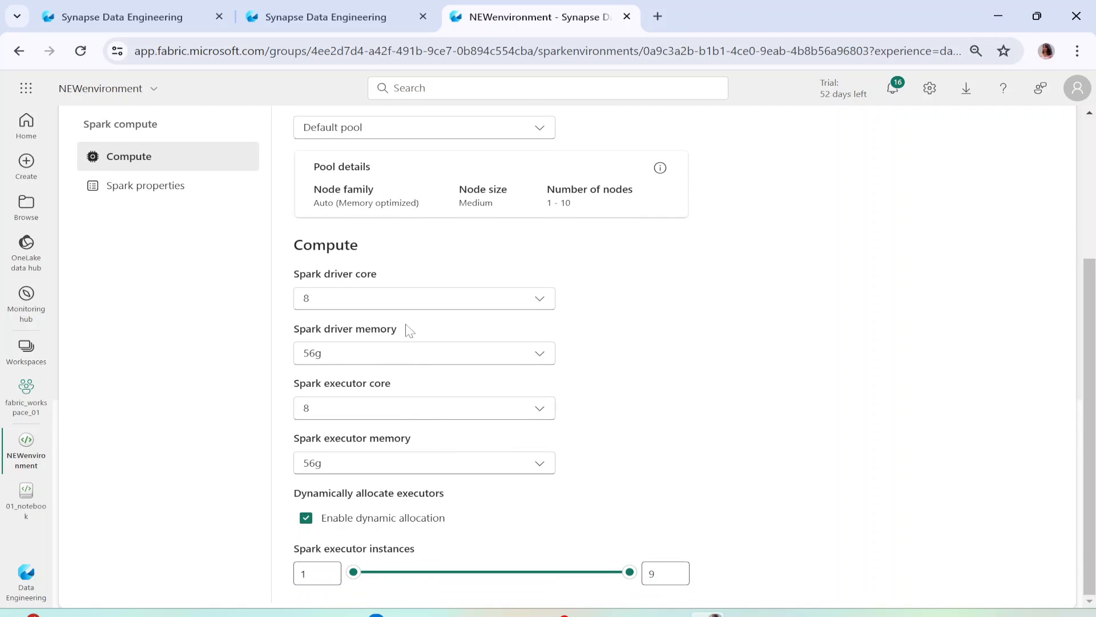
pyautogui.click(545, 303)
pyautogui.click(545, 303)
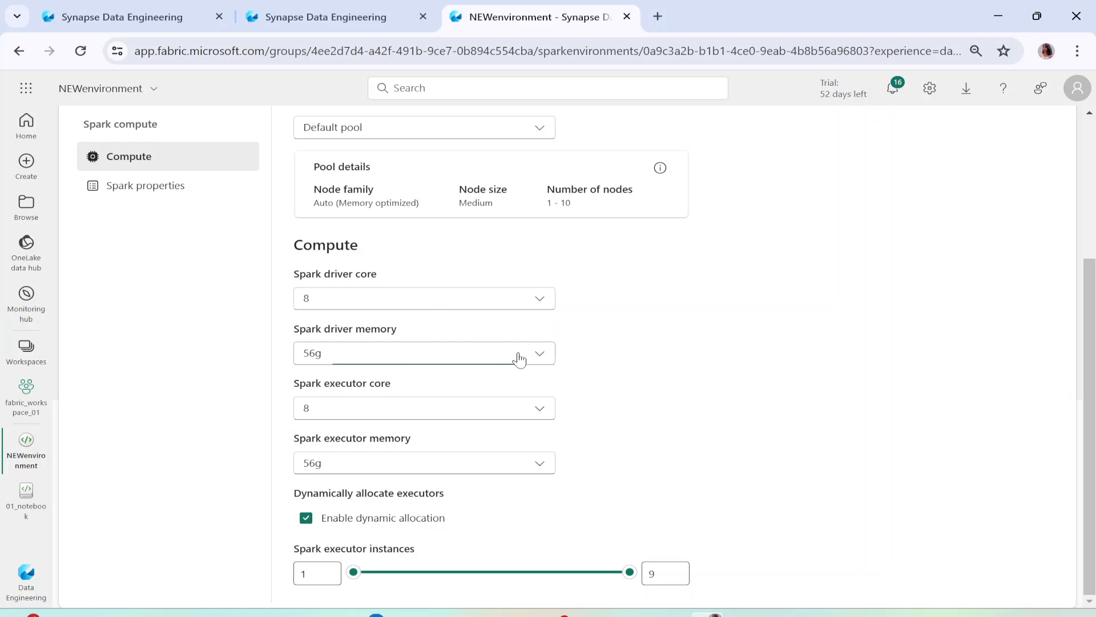
pyautogui.click(528, 406)
pyautogui.click(535, 414)
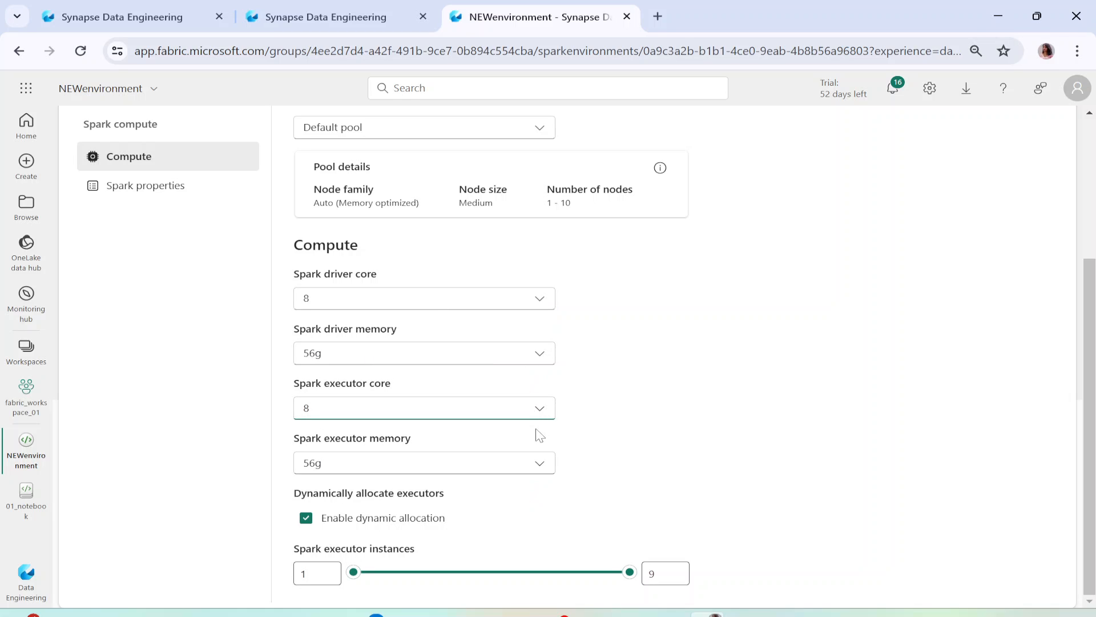
pyautogui.click(540, 465)
pyautogui.click(539, 469)
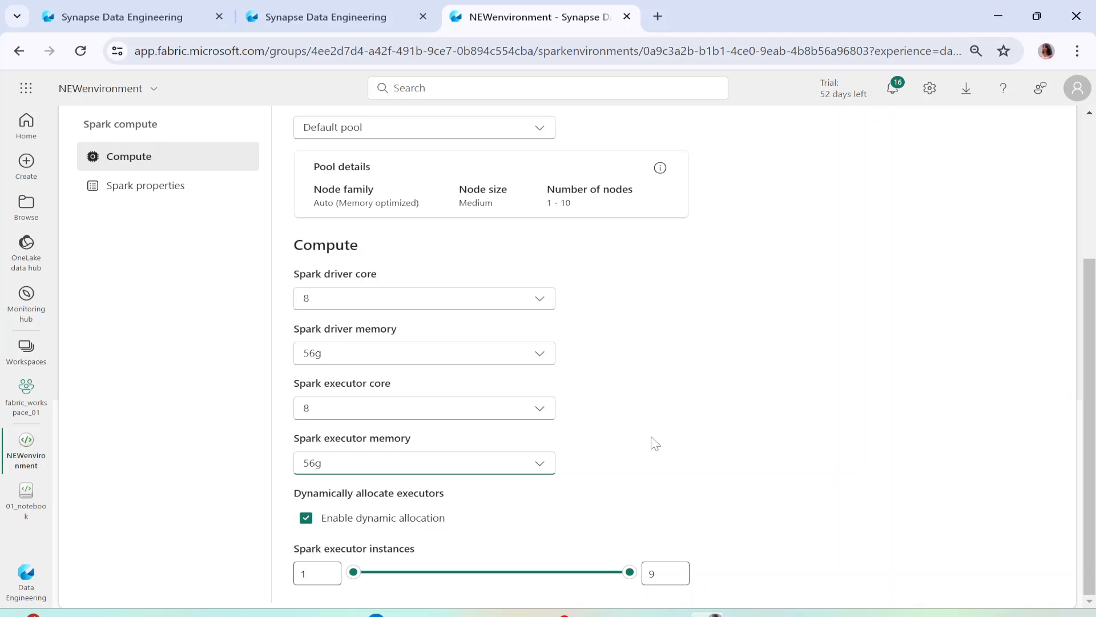
# Step: Show NEWenvironment's Spark properties, add a blank property row, and delete it
pyautogui.click(146, 196)
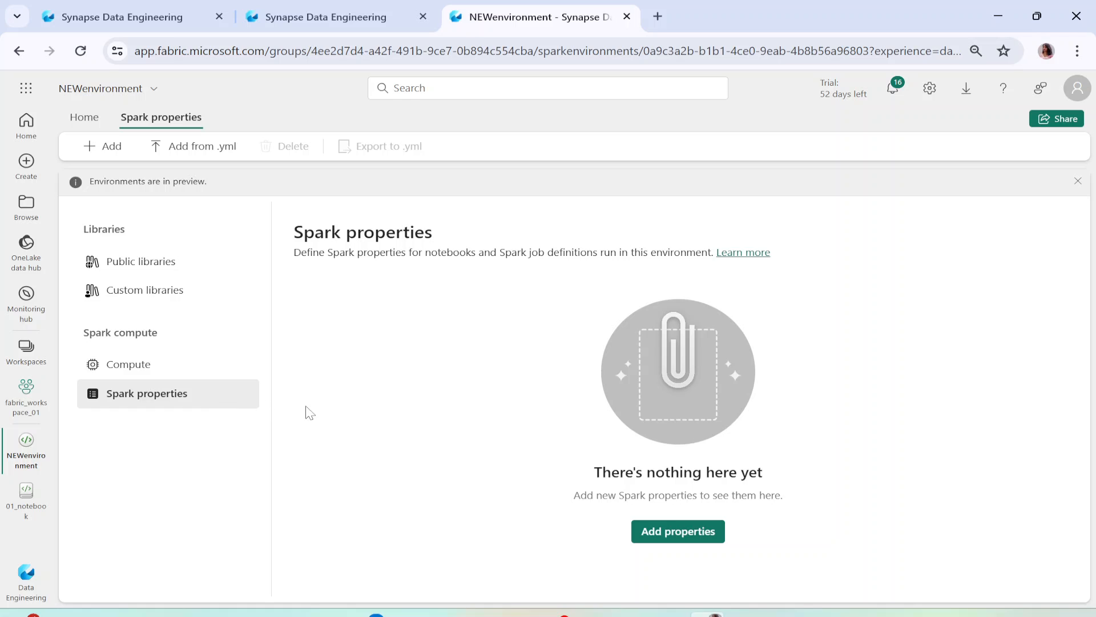
pyautogui.click(688, 549)
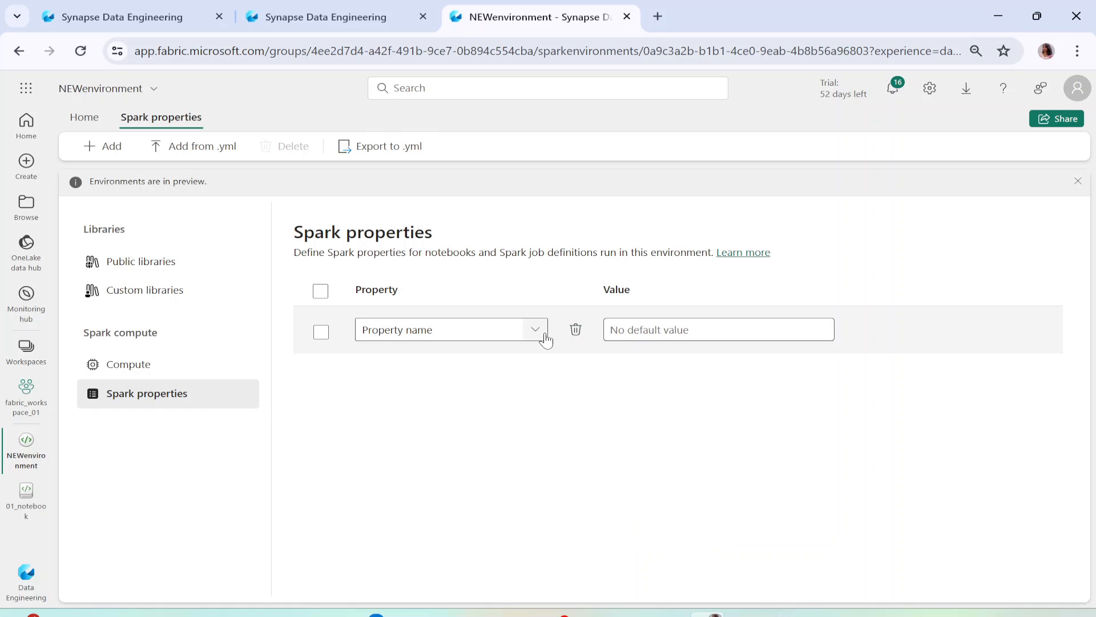
pyautogui.click(577, 331)
# Step: In fabric_workspace_01's Spark settings, start a new pool named new_pool, keeping the Memory optimized node family
pyautogui.click(270, 18)
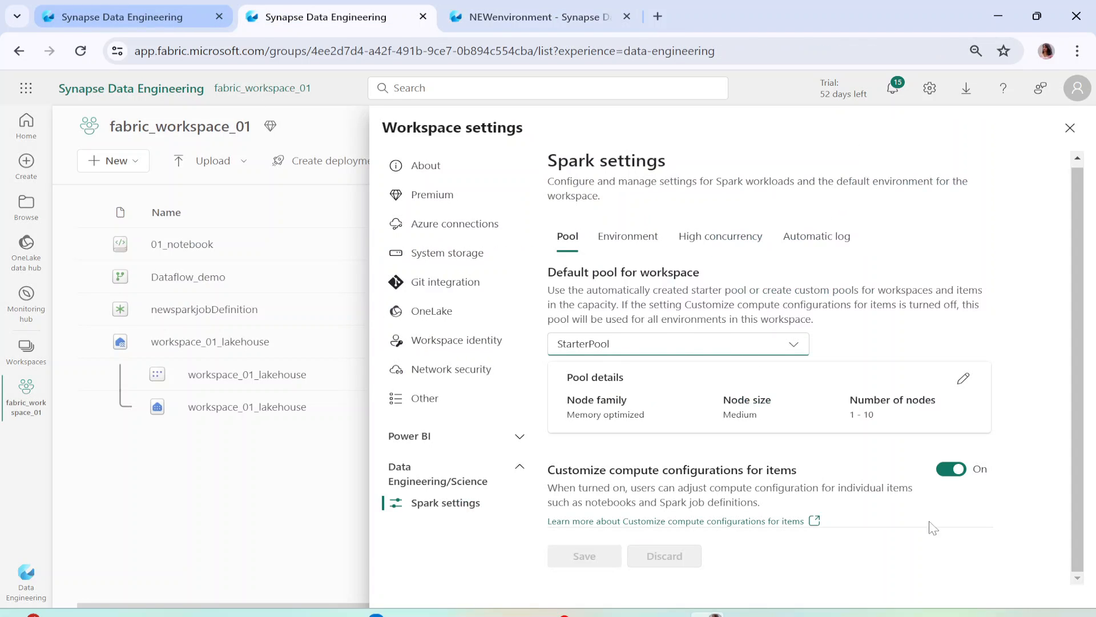
pyautogui.click(800, 349)
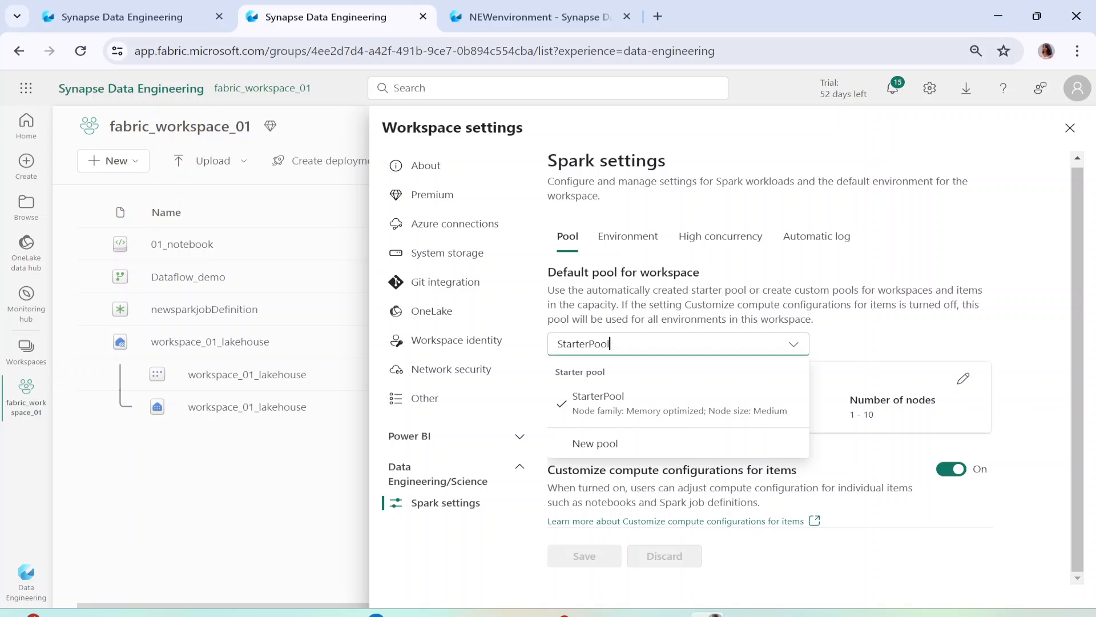
pyautogui.click(594, 451)
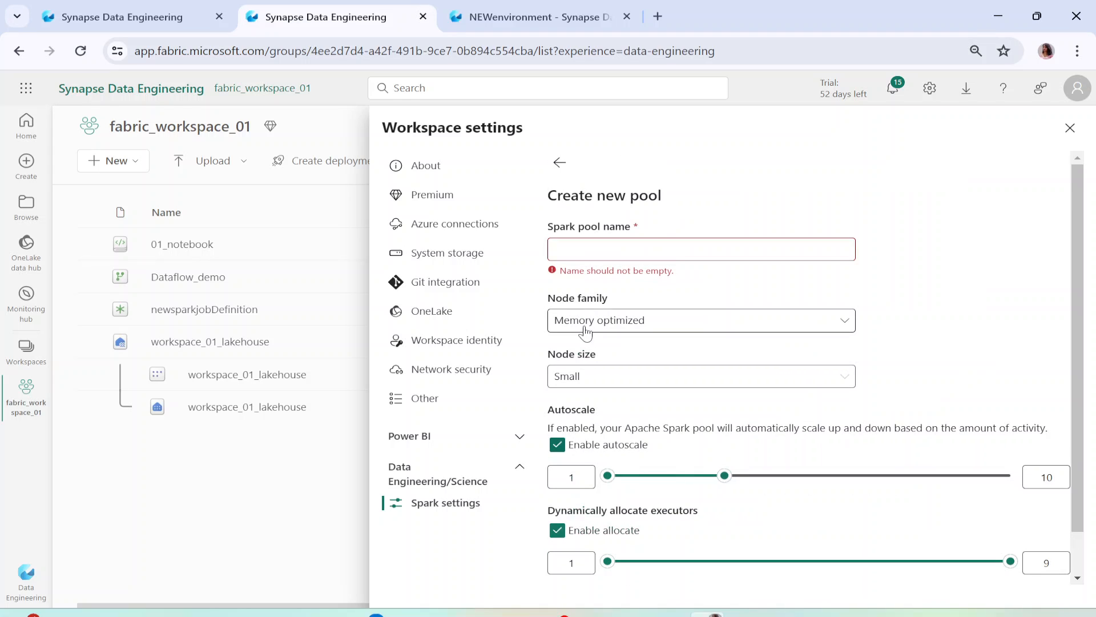
pyautogui.write('new_pool')
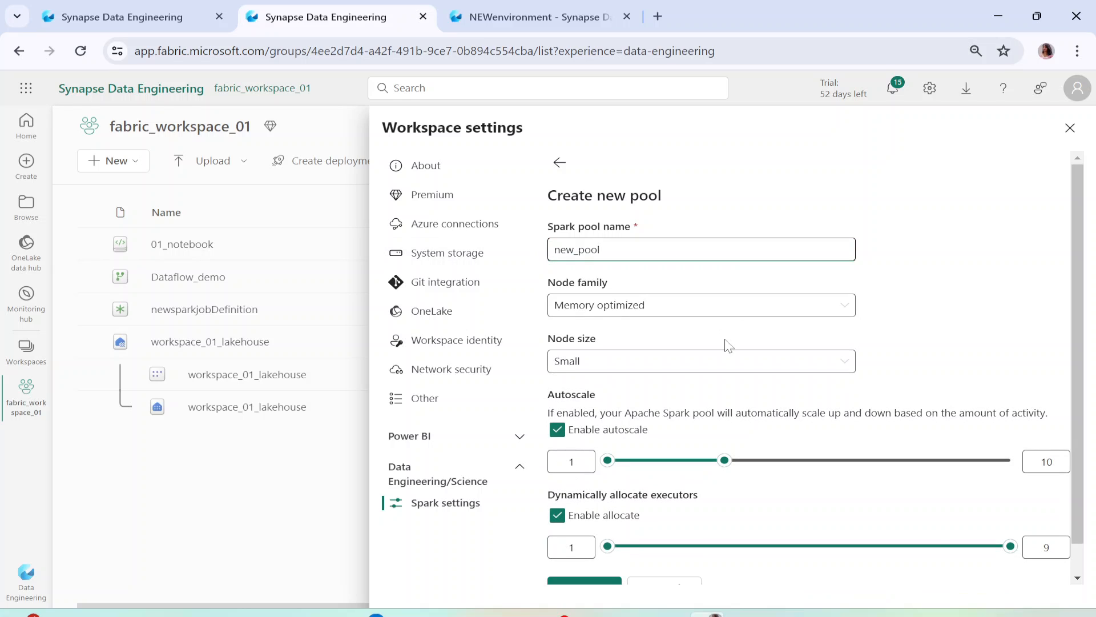
pyautogui.click(821, 312)
pyautogui.click(795, 335)
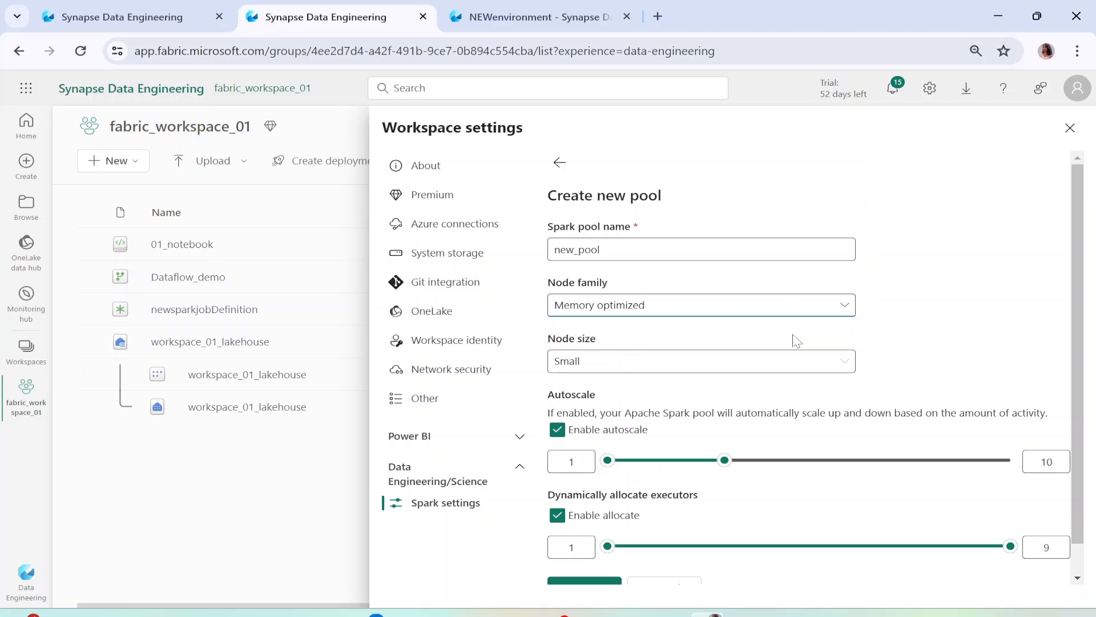
# Step: Switch new_pool's node size to Medium and back to Small
pyautogui.click(791, 363)
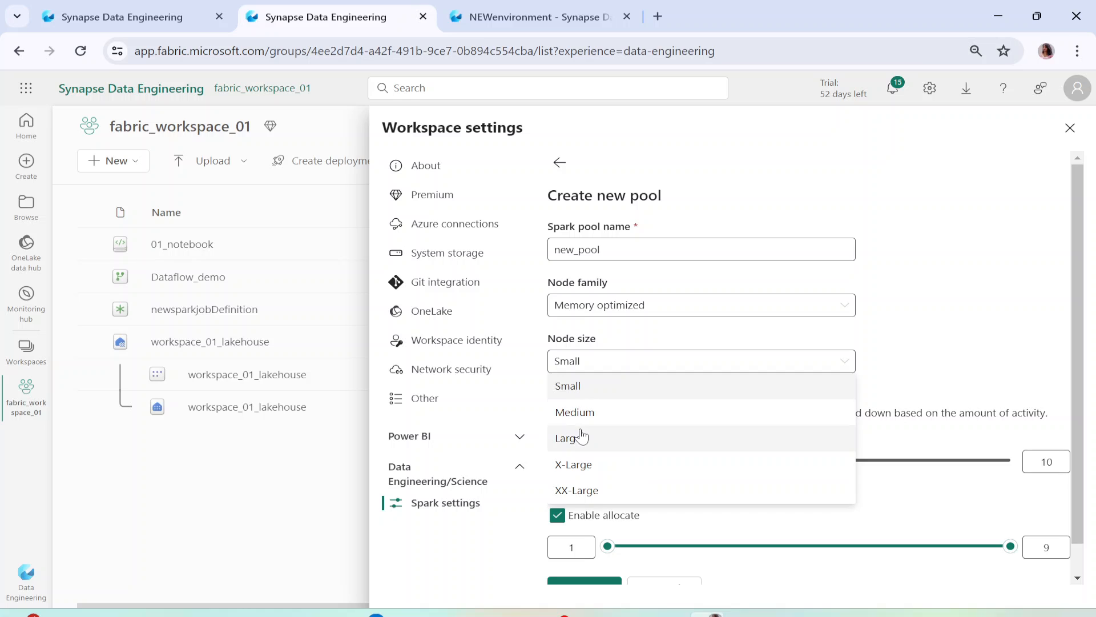
pyautogui.click(575, 411)
pyautogui.scroll(-1, 906, 376)
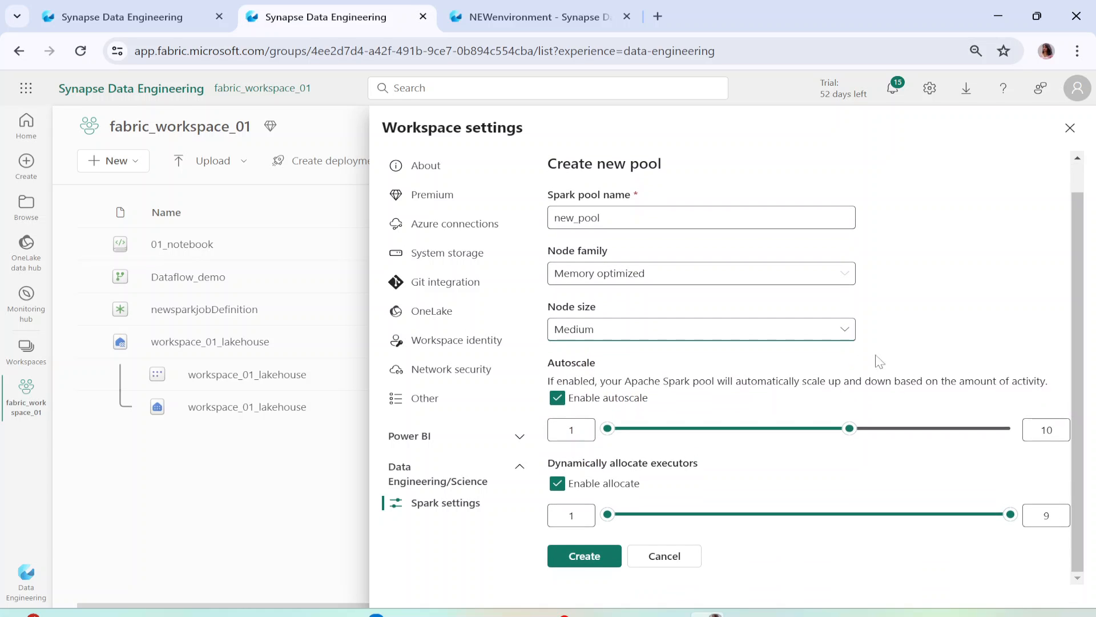
pyautogui.click(739, 330)
pyautogui.click(736, 355)
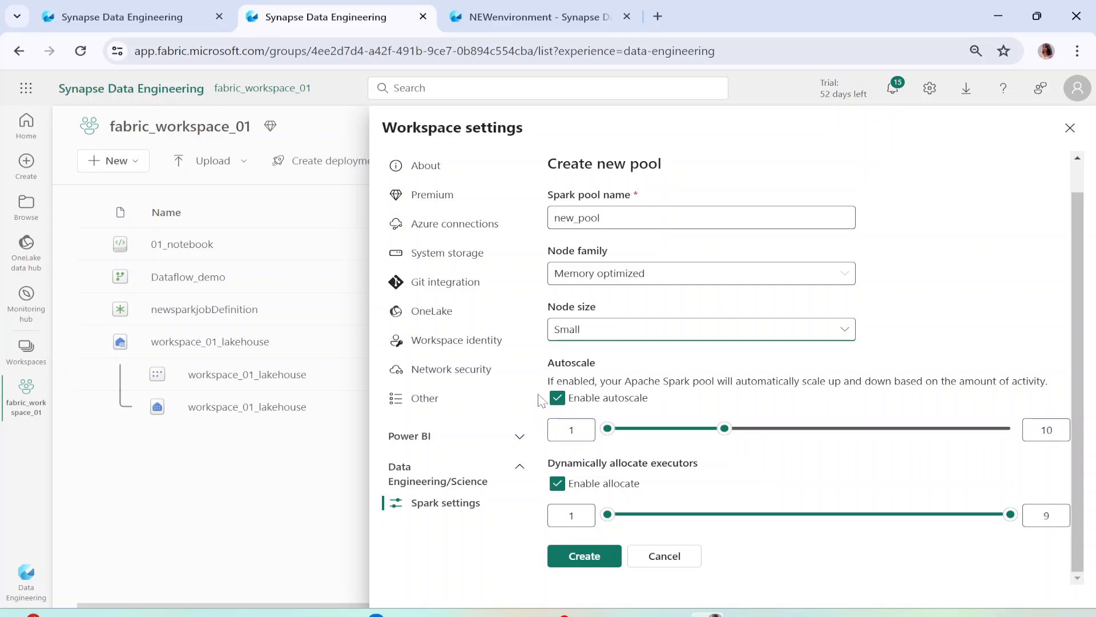
# Step: Set new_pool's dynamically allocated executors to a range of 3 to 6, leaving the autoscale limits in place
pyautogui.click(571, 430)
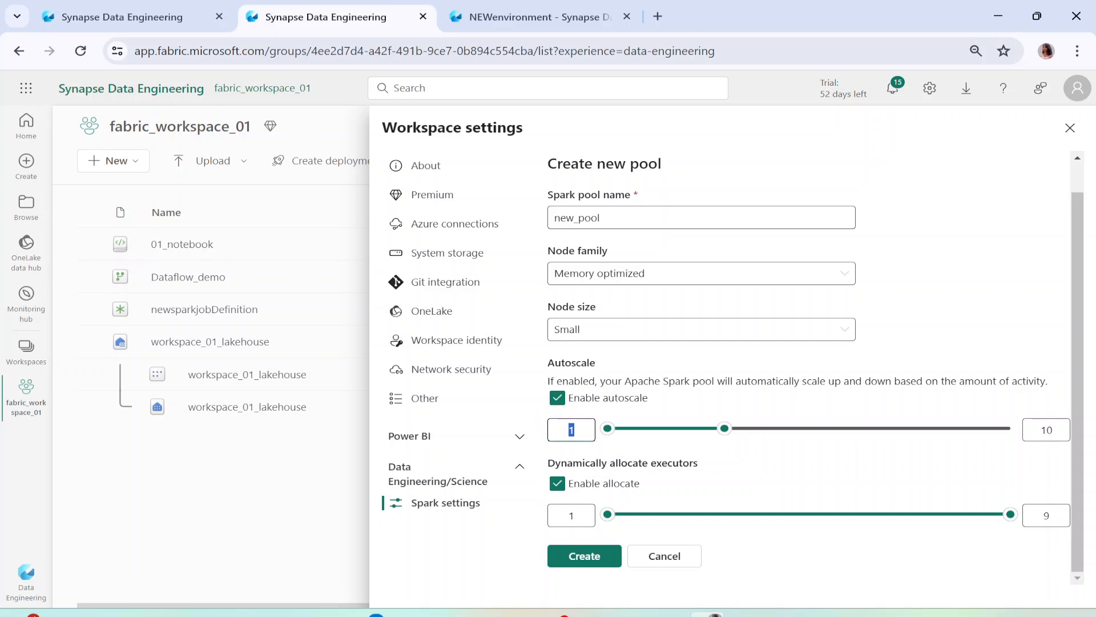
pyautogui.click(1045, 430)
pyautogui.click(859, 514)
pyautogui.click(709, 514)
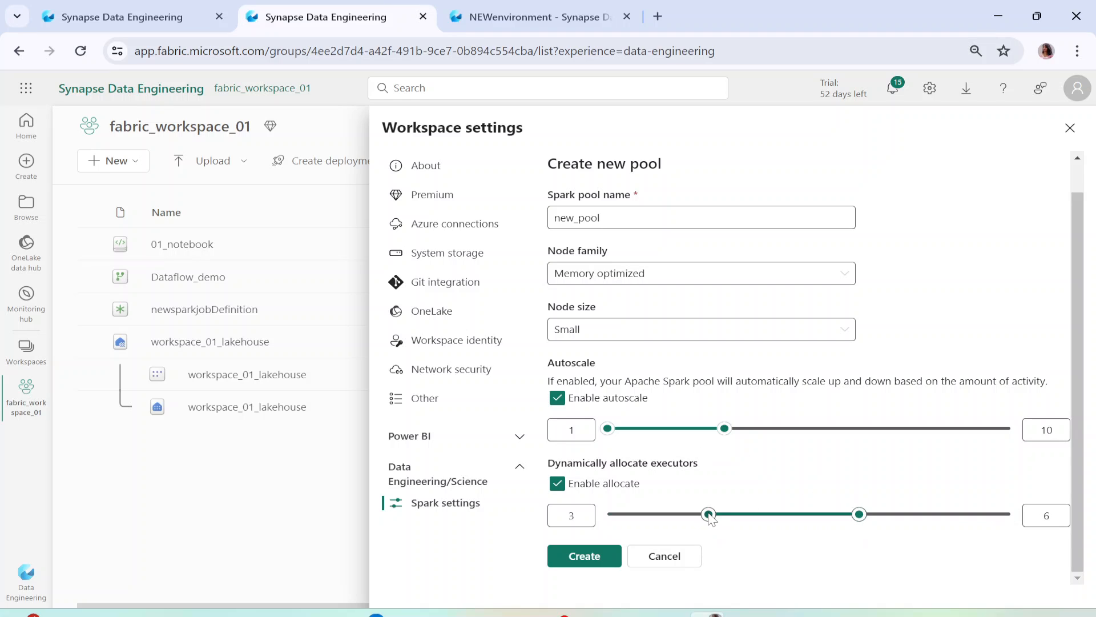
# Step: Set new_pool's autoscale maximum to 2 nodes and create the pool
pyautogui.doubleClick(1042, 429)
pyautogui.write('2')
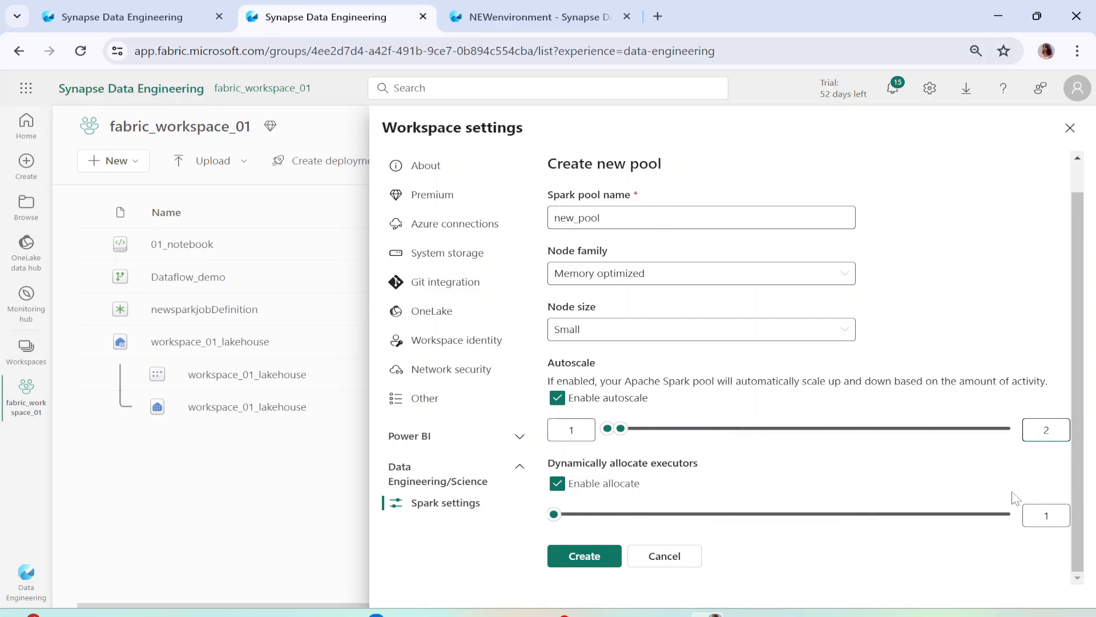
pyautogui.click(588, 557)
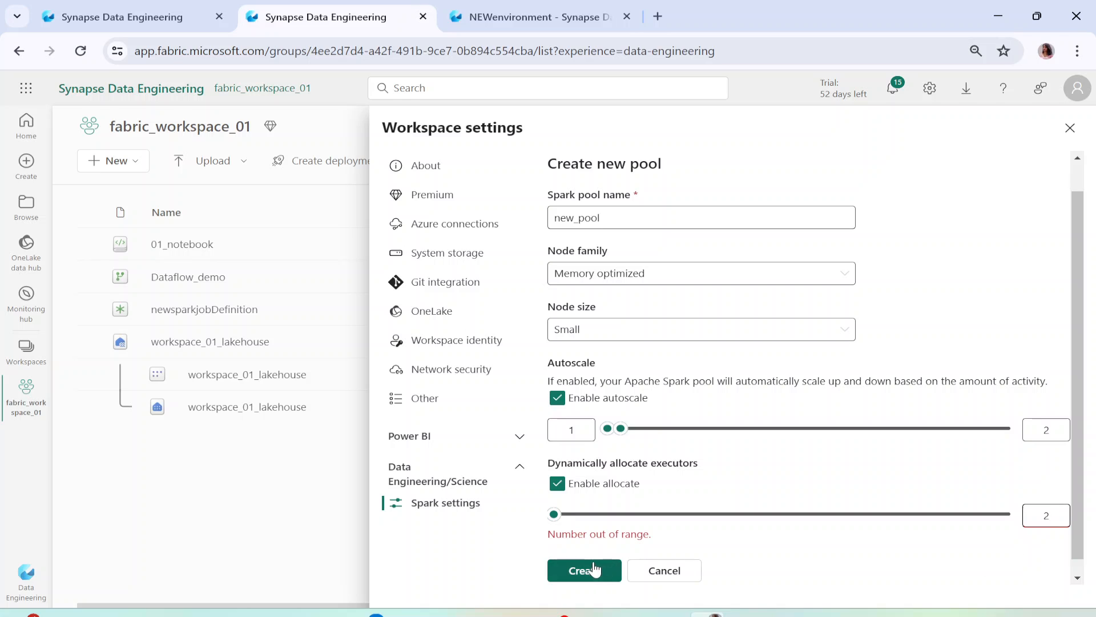
pyautogui.scroll(-1, 821, 394)
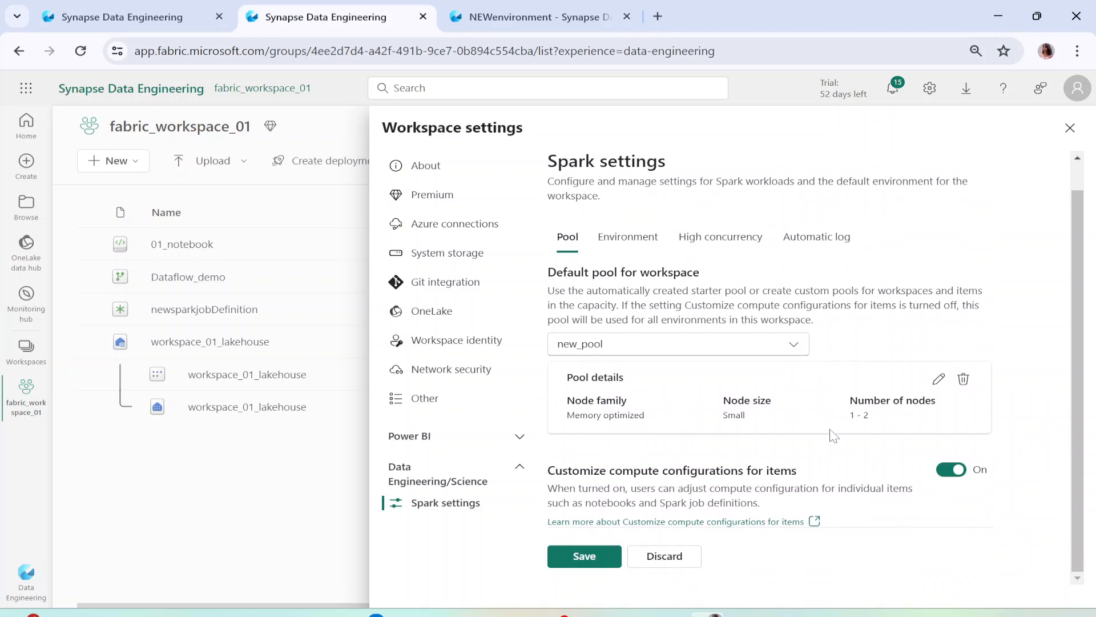
# Step: Review the default pool options for the workspace, keeping new_pool selected
pyautogui.scroll(1, 833, 431)
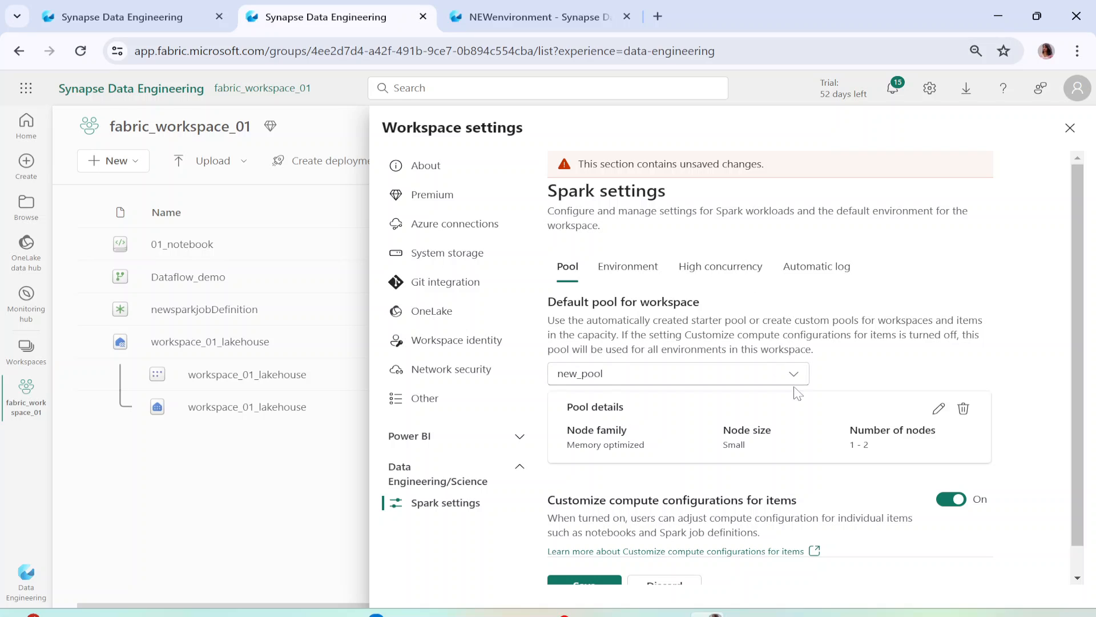
pyautogui.click(791, 375)
pyautogui.click(679, 510)
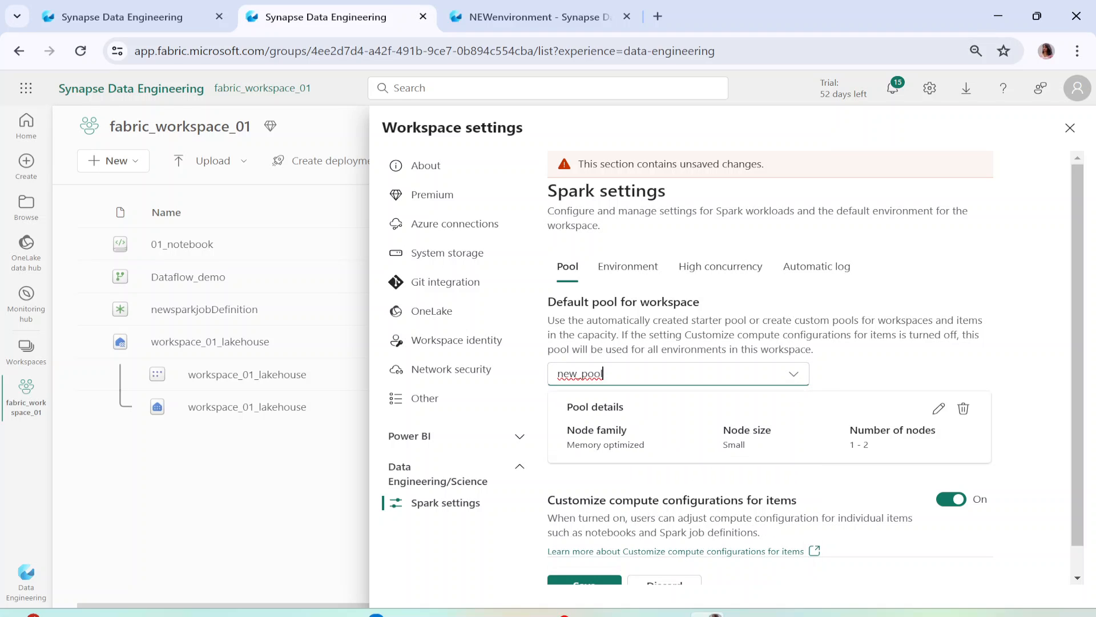
pyautogui.scroll(-1, 939, 382)
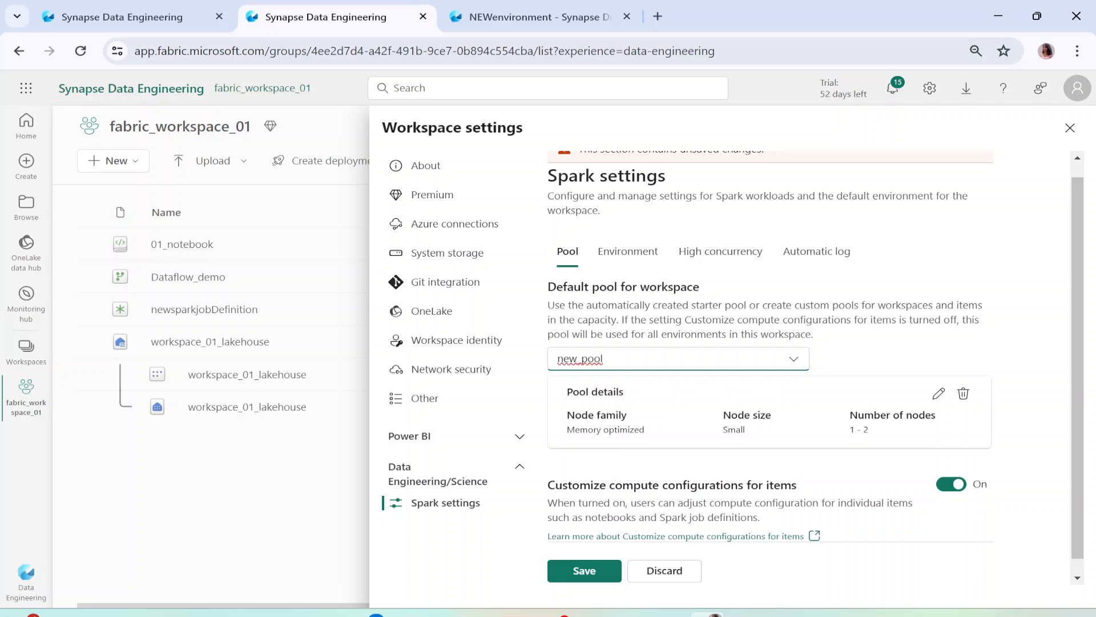
# Step: Edit new_pool to autoscale up to 4 nodes with at most 3 executors, and save the workspace Spark settings
pyautogui.click(938, 382)
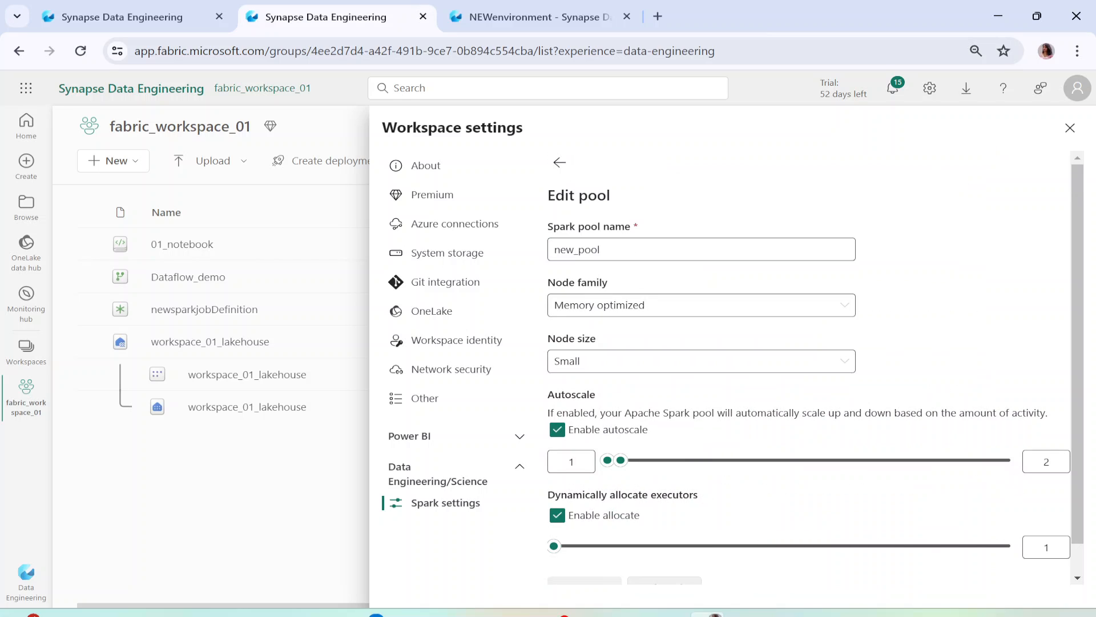
pyautogui.doubleClick(1047, 461)
pyautogui.write('4')
pyautogui.doubleClick(1047, 547)
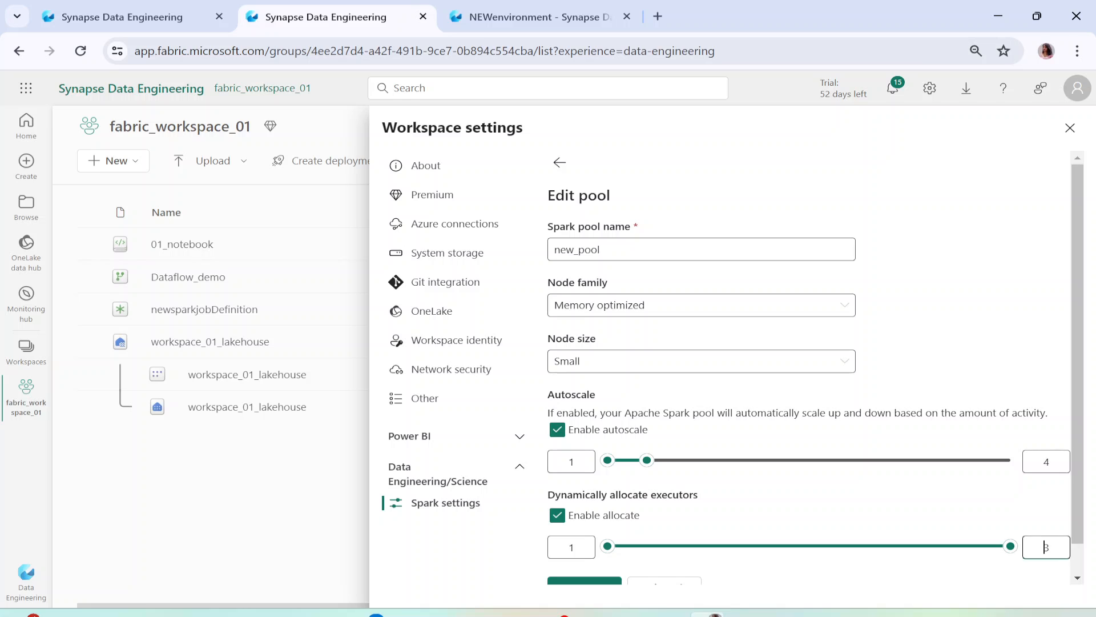
pyautogui.scroll(-1, 699, 496)
pyautogui.click(583, 556)
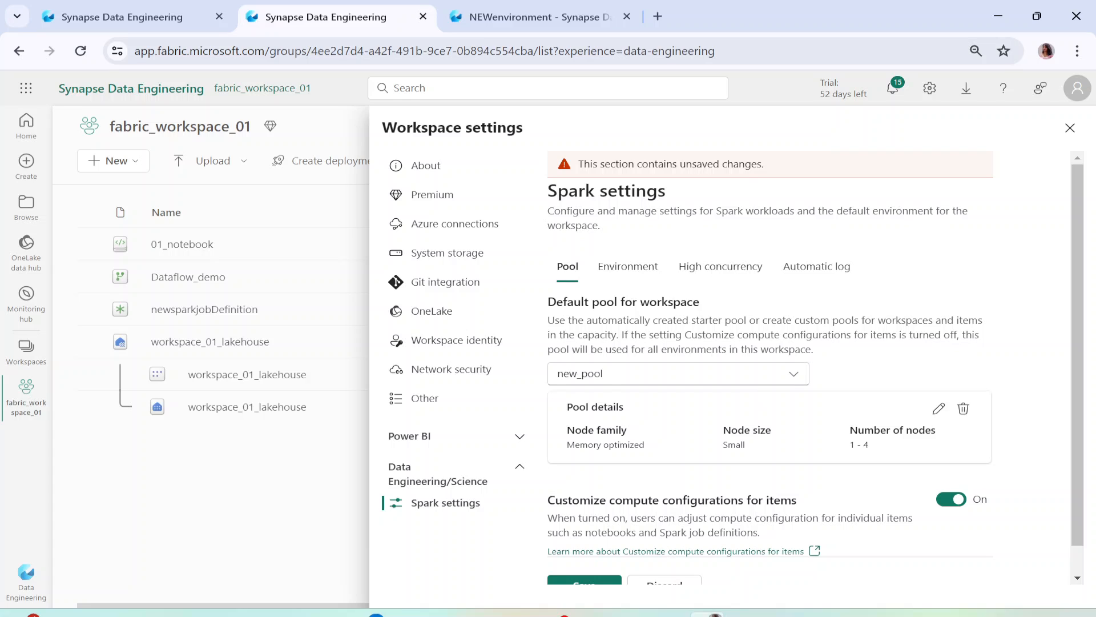
pyautogui.scroll(-1, 816, 368)
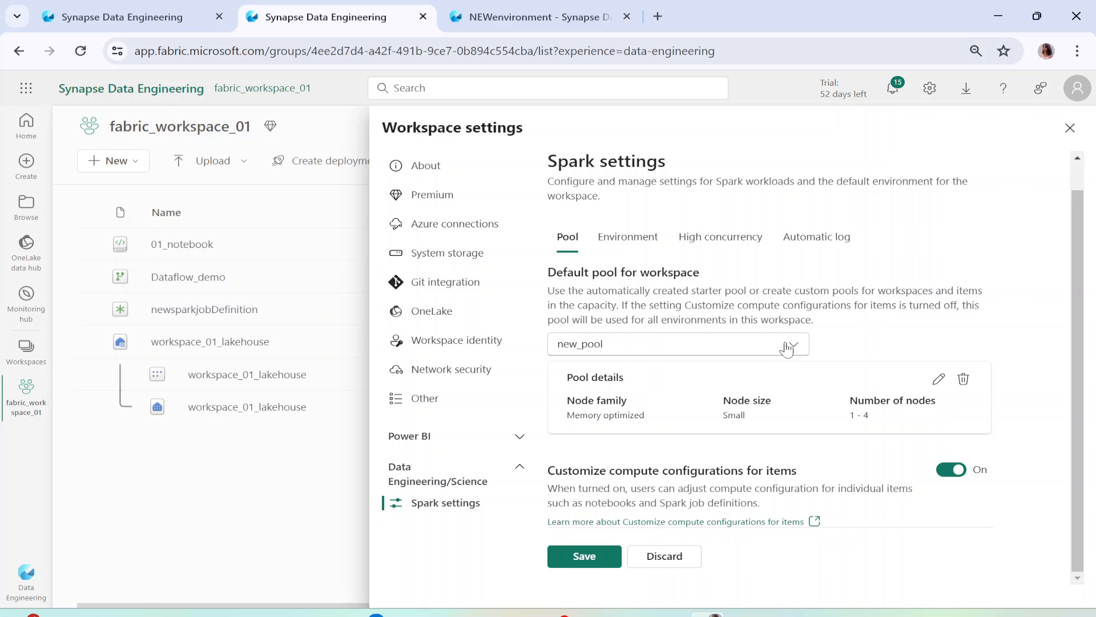
pyautogui.click(597, 557)
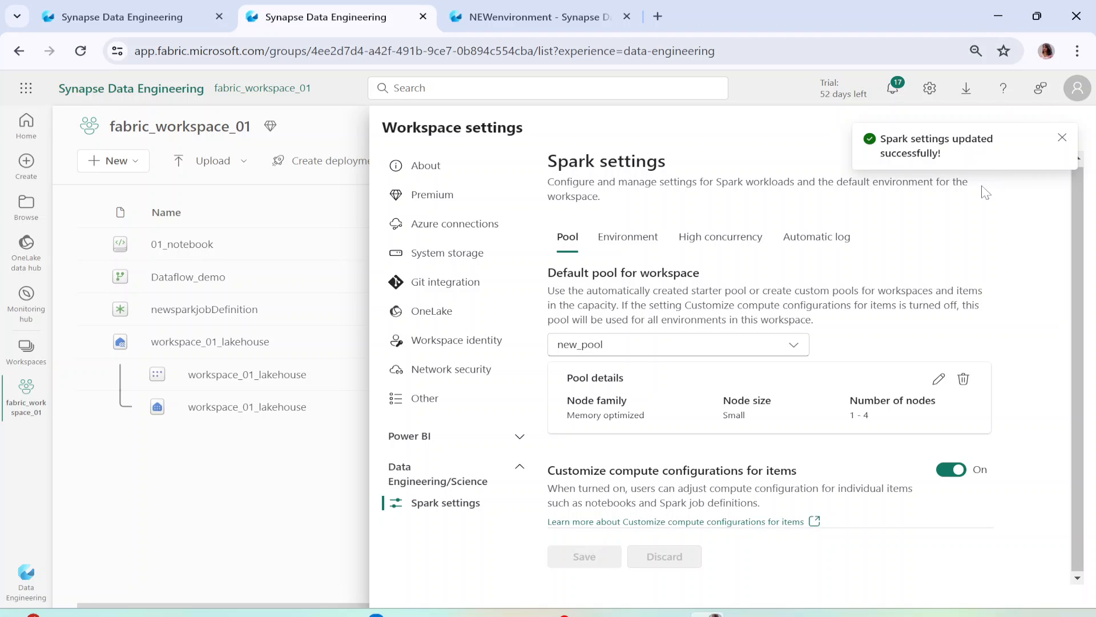
# Step: Make StarterPool the workspace default, limit it to 4 autoscale nodes and 3 executors, and save the Spark settings
pyautogui.click(759, 346)
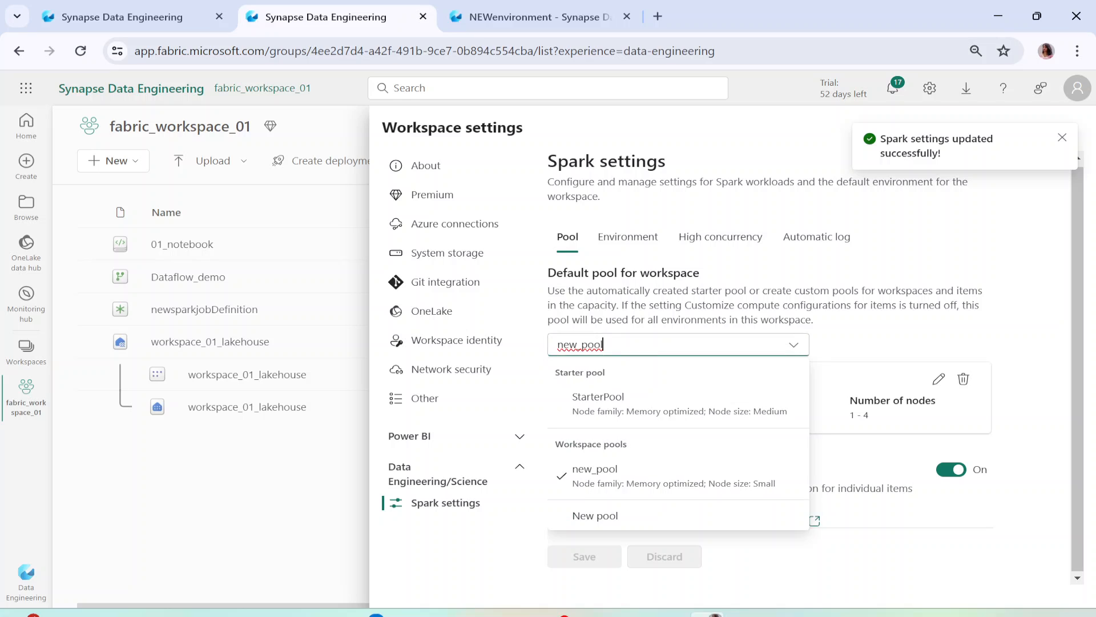
pyautogui.click(619, 407)
pyautogui.click(964, 379)
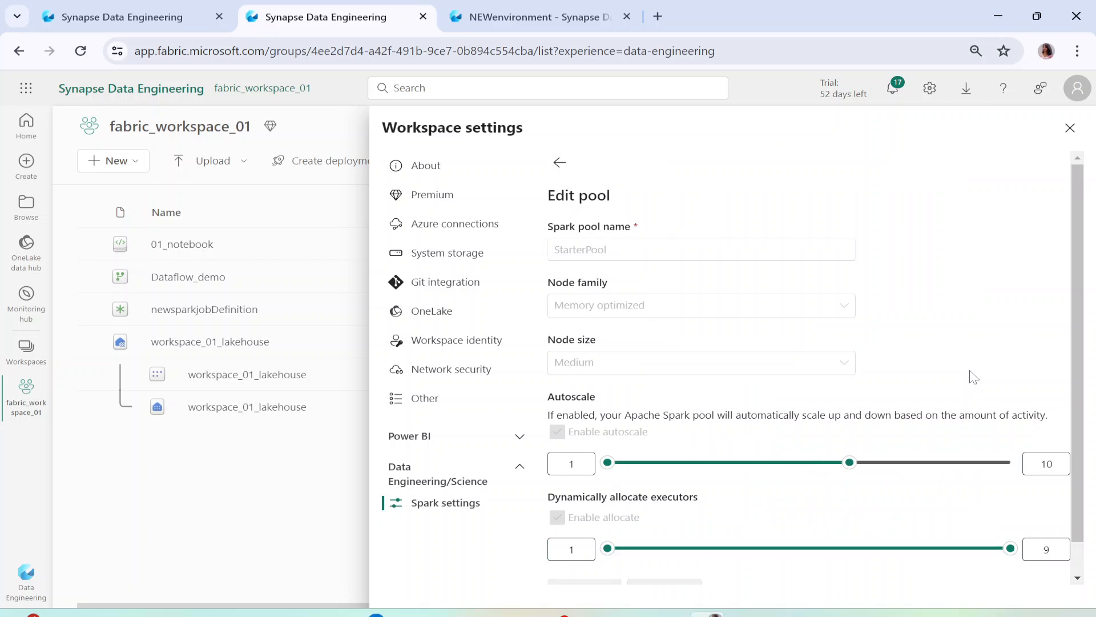
pyautogui.click(753, 463)
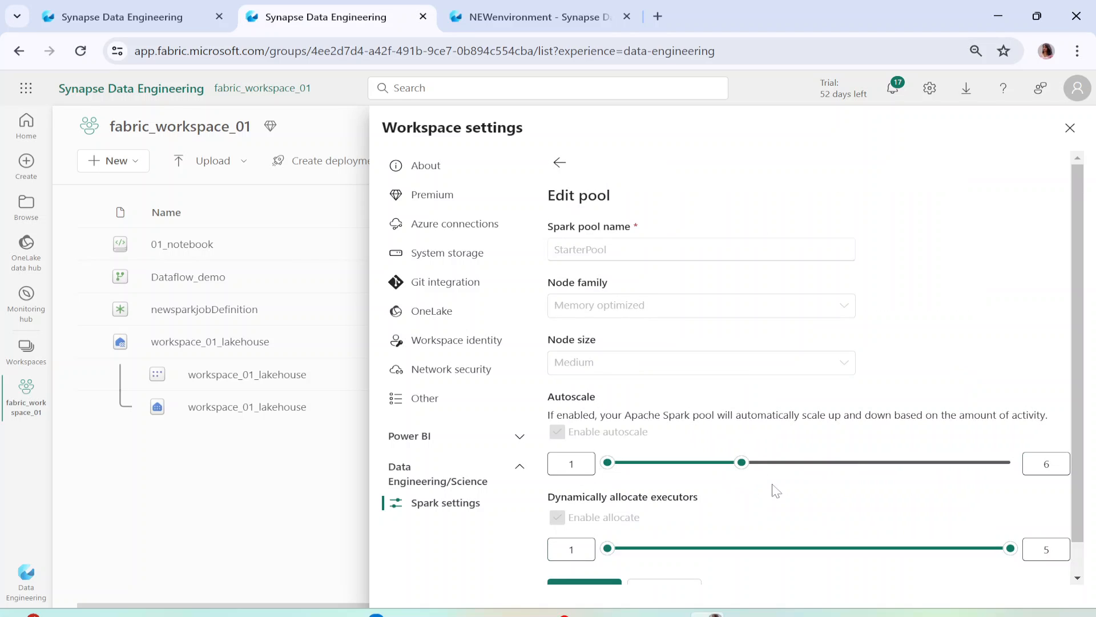
pyautogui.scroll(-1, 750, 556)
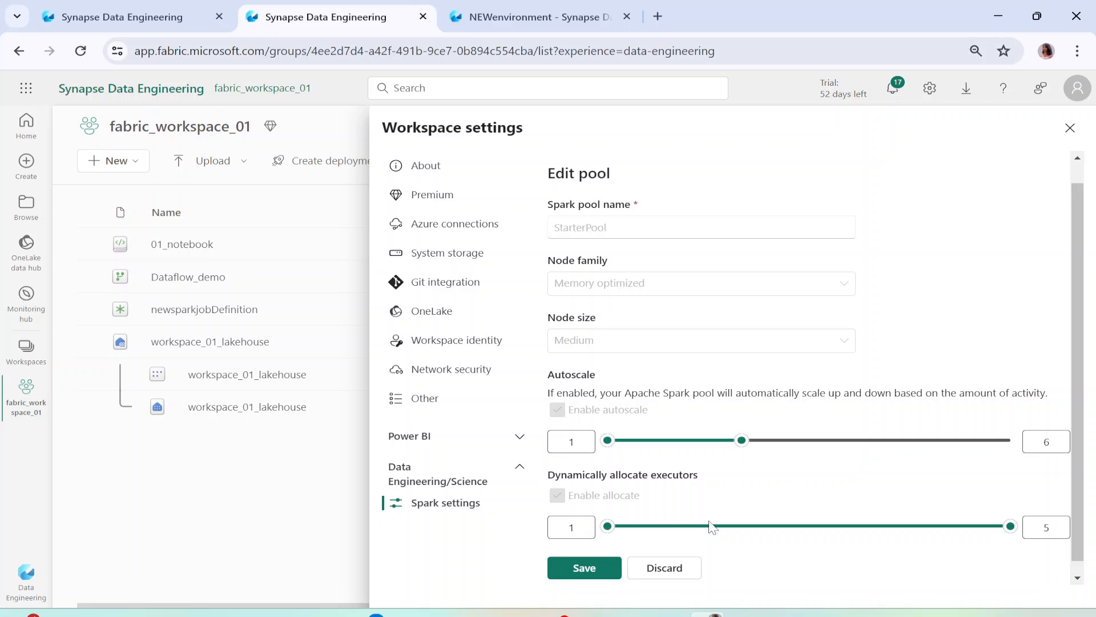
pyautogui.click(716, 429)
pyautogui.click(698, 428)
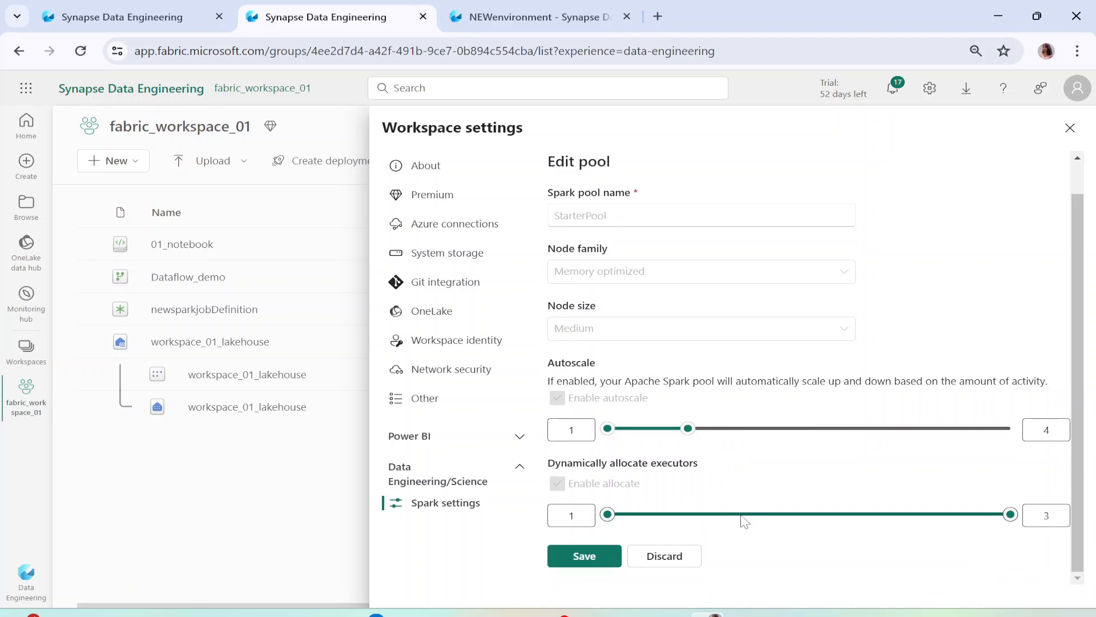
pyautogui.click(585, 556)
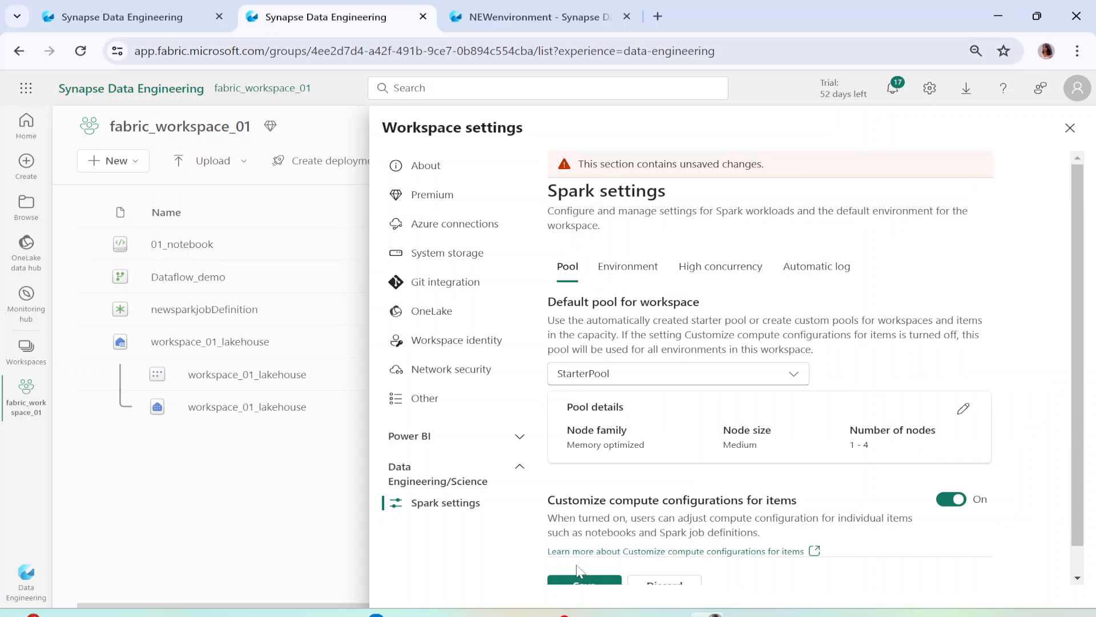
pyautogui.click(607, 558)
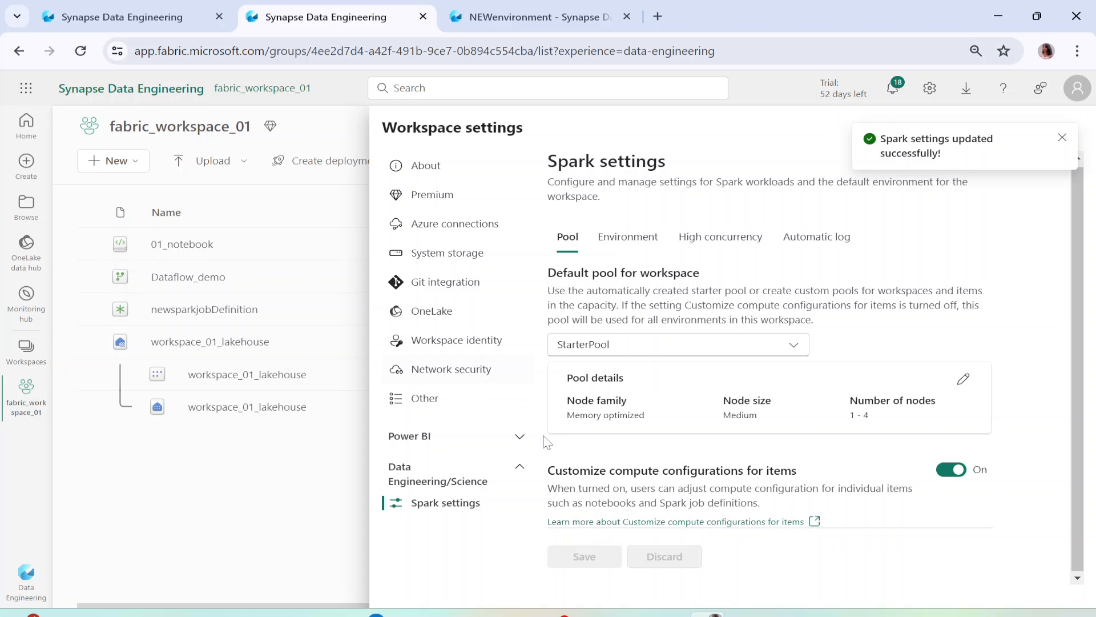
# Step: Reload NEWenvironment and examine the environment pool options in its Spark compute configuration, keeping Default pool
pyautogui.click(531, 16)
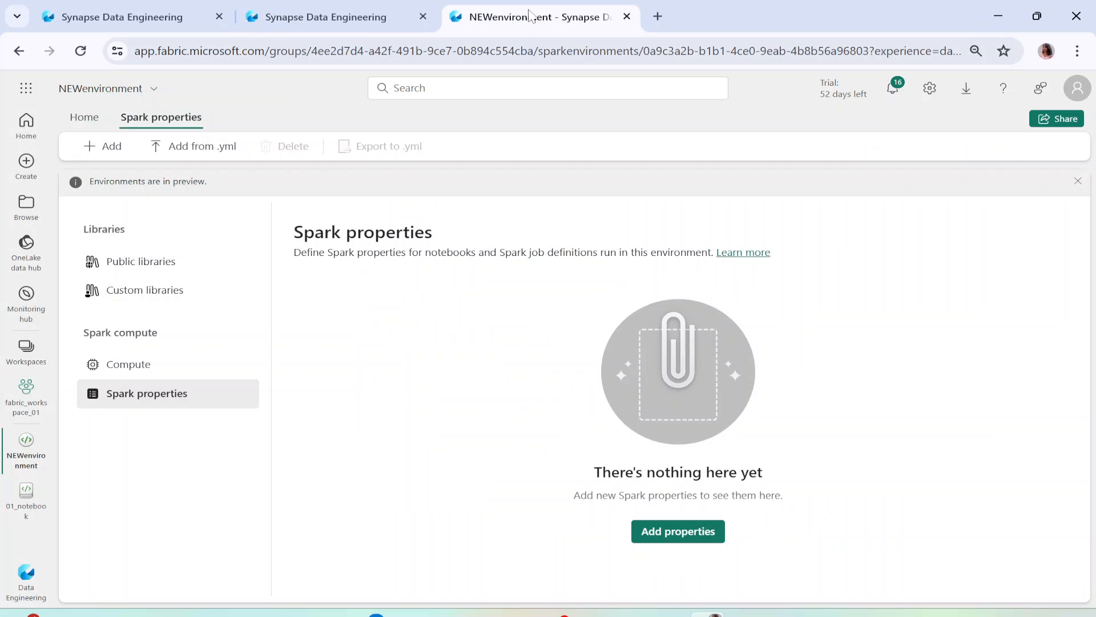
pyautogui.click(80, 50)
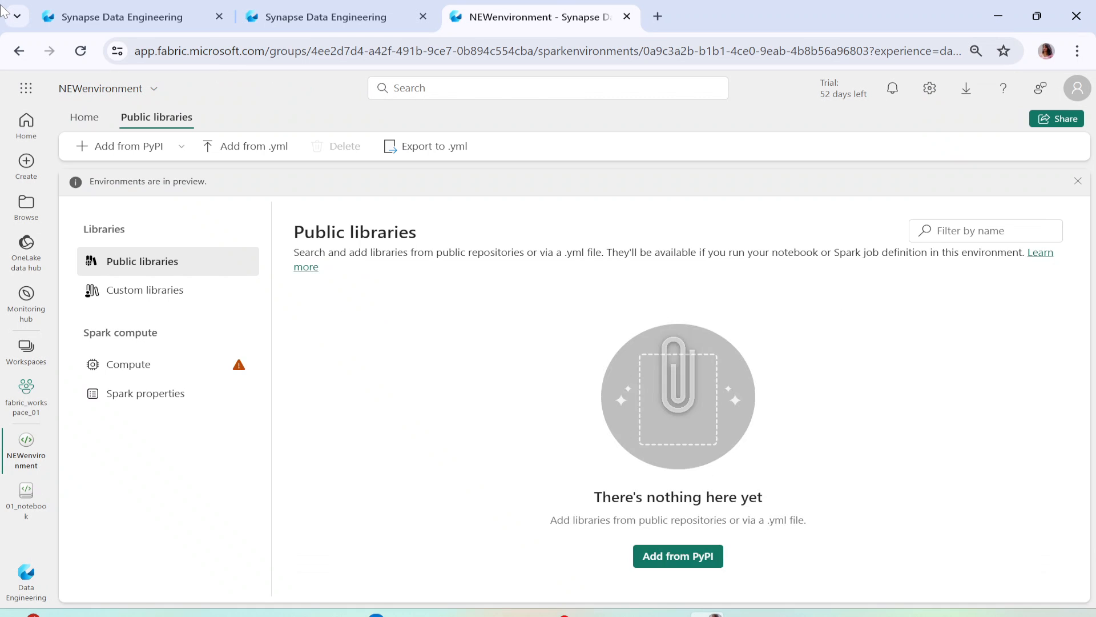
pyautogui.click(181, 364)
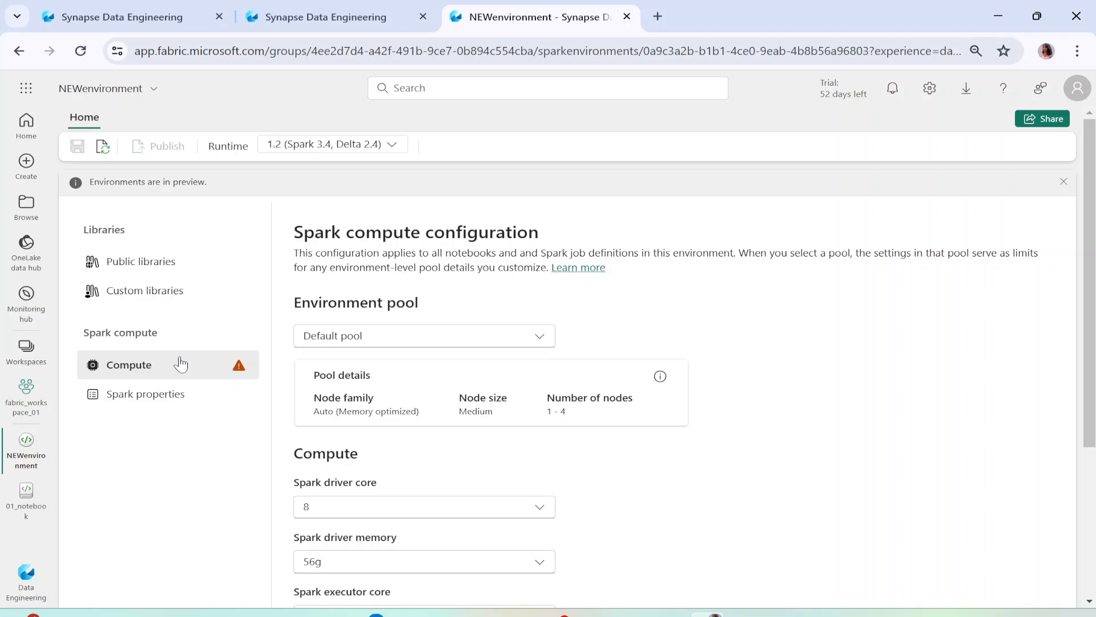
pyautogui.click(539, 338)
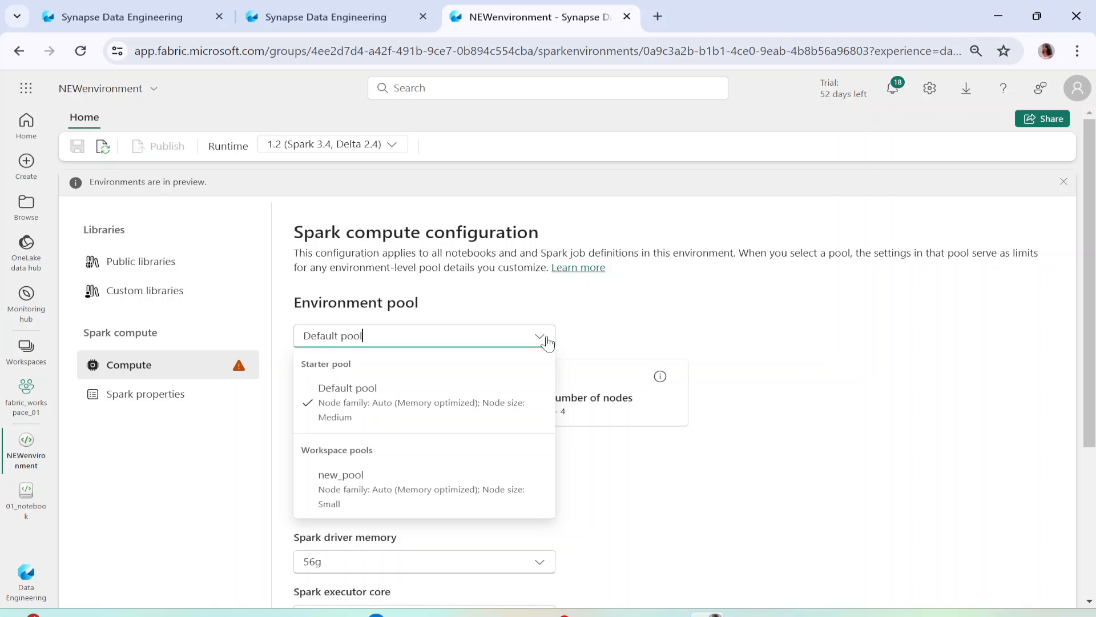
pyautogui.moveTo(301, 303); pyautogui.dragTo(428, 306)
pyautogui.click(533, 344)
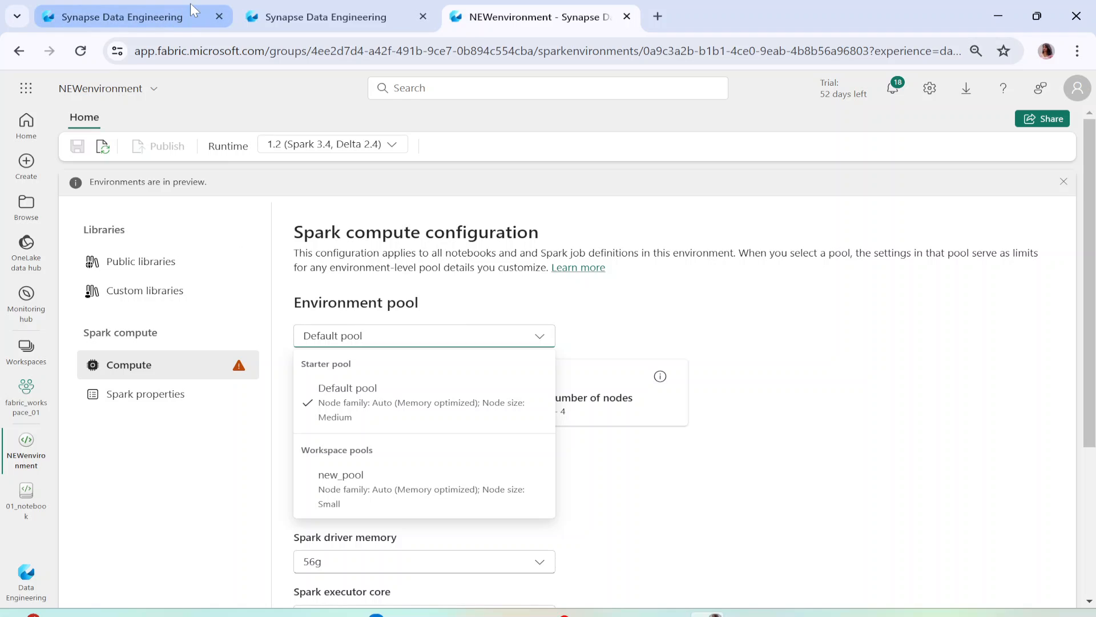
# Step: Select new_pool as the environment pool, look at the public and custom libraries pages, and return to the compute configuration
pyautogui.click(363, 506)
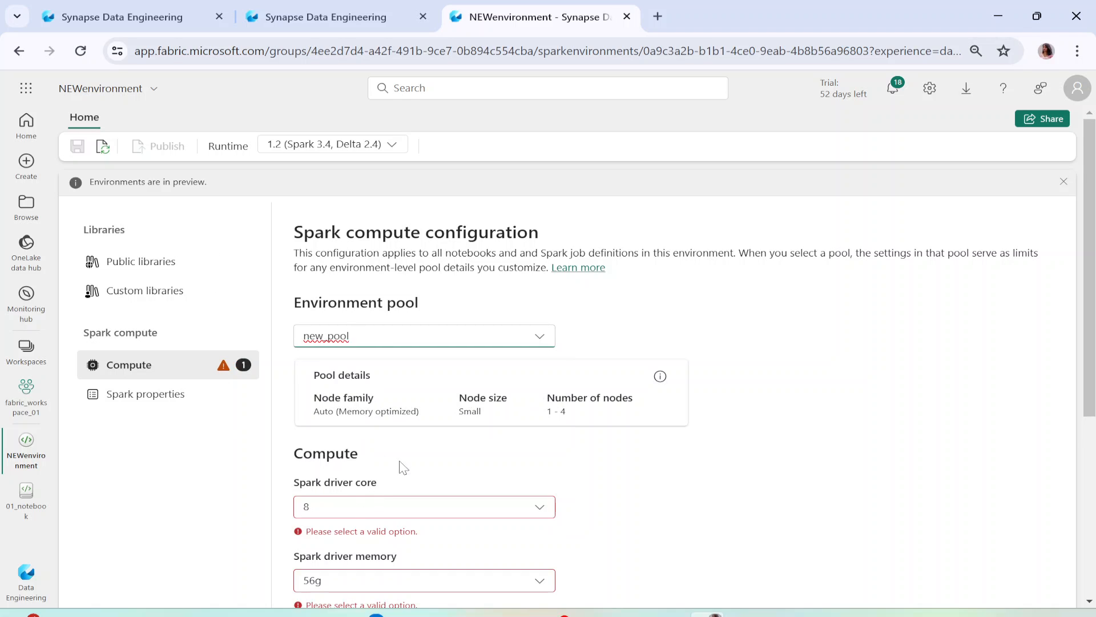
pyautogui.scroll(-1, 403, 468)
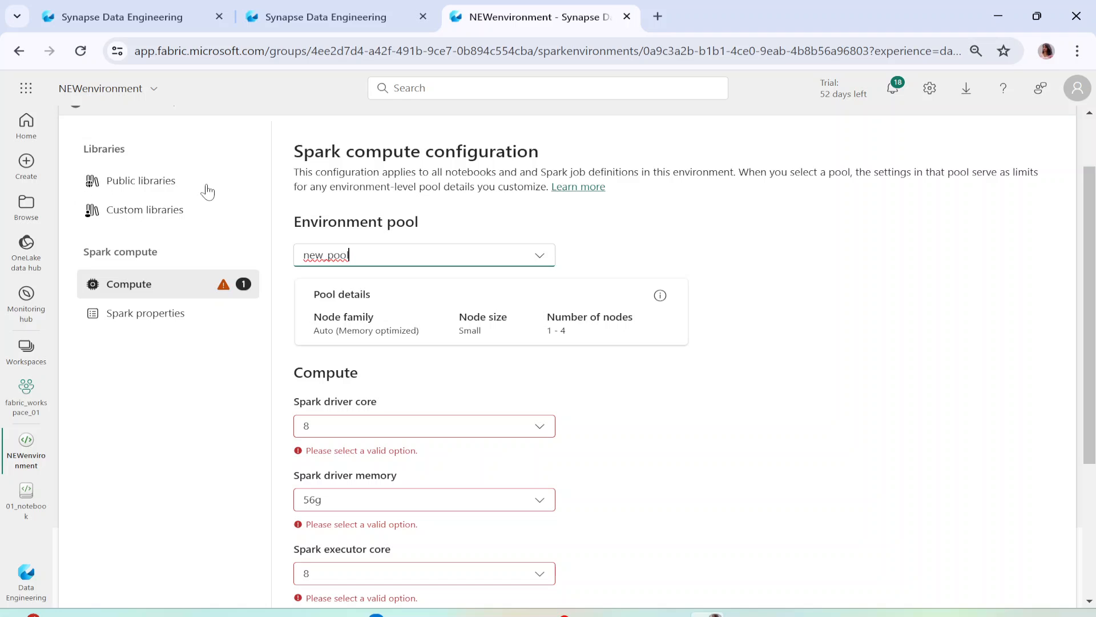
pyautogui.click(181, 193)
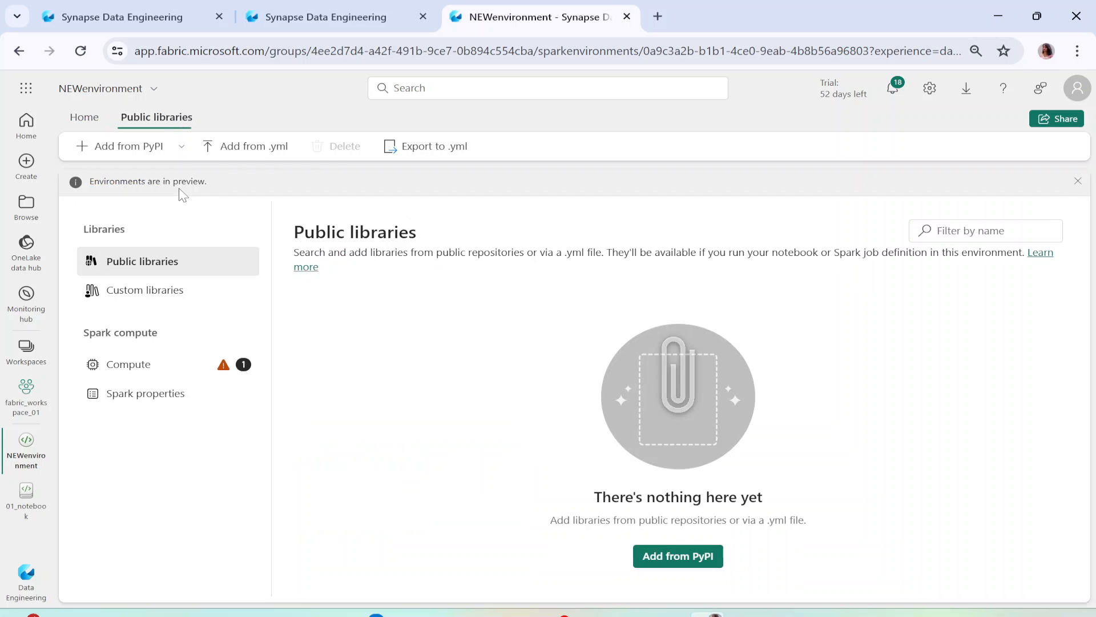
pyautogui.click(137, 292)
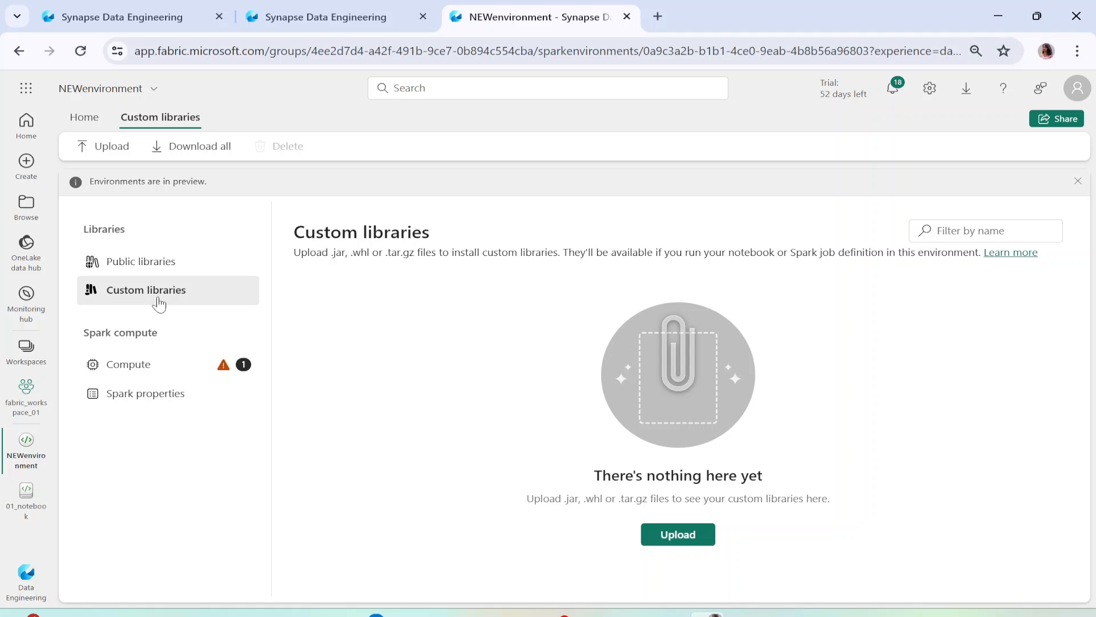
pyautogui.click(176, 375)
pyautogui.scroll(-2, 444, 420)
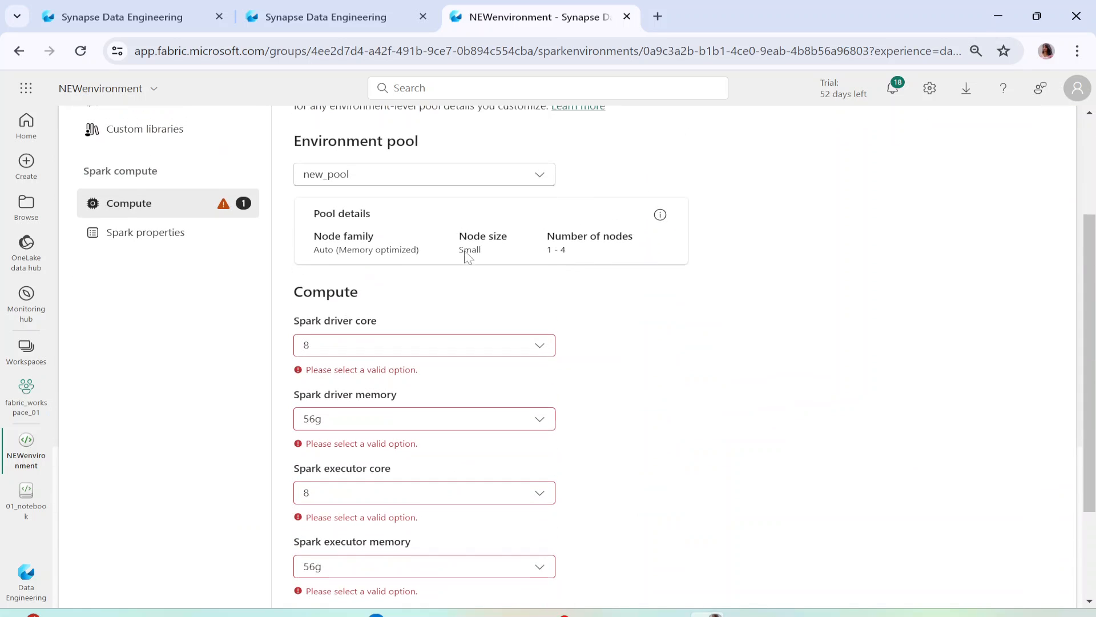
# Step: Set the environment's Spark driver core to 4 and its driver memory to 28g
pyautogui.click(523, 344)
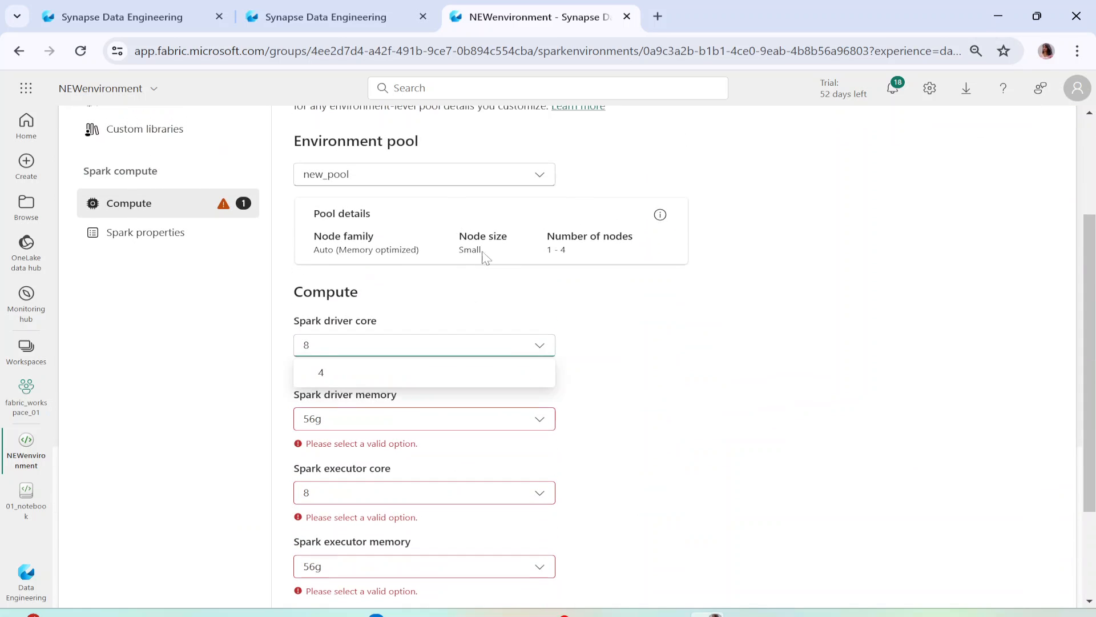
pyautogui.click(451, 374)
pyautogui.click(500, 406)
pyautogui.click(360, 429)
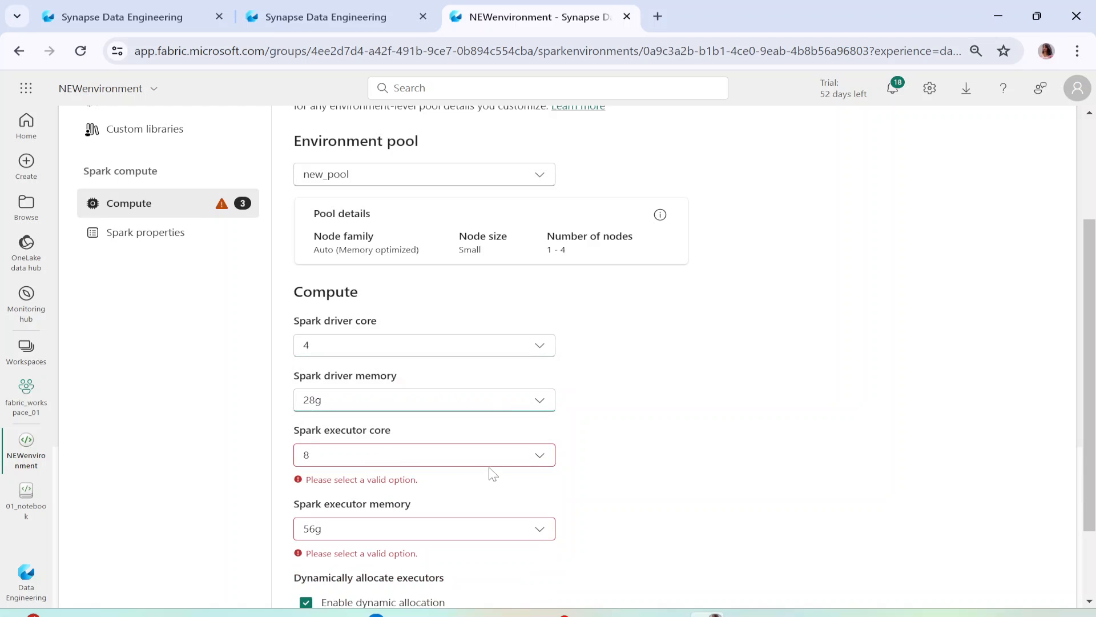
# Step: Set the environment's Spark executor core to 4 and its executor memory to 28g
pyautogui.click(490, 457)
pyautogui.click(362, 490)
pyautogui.scroll(-1, 397, 480)
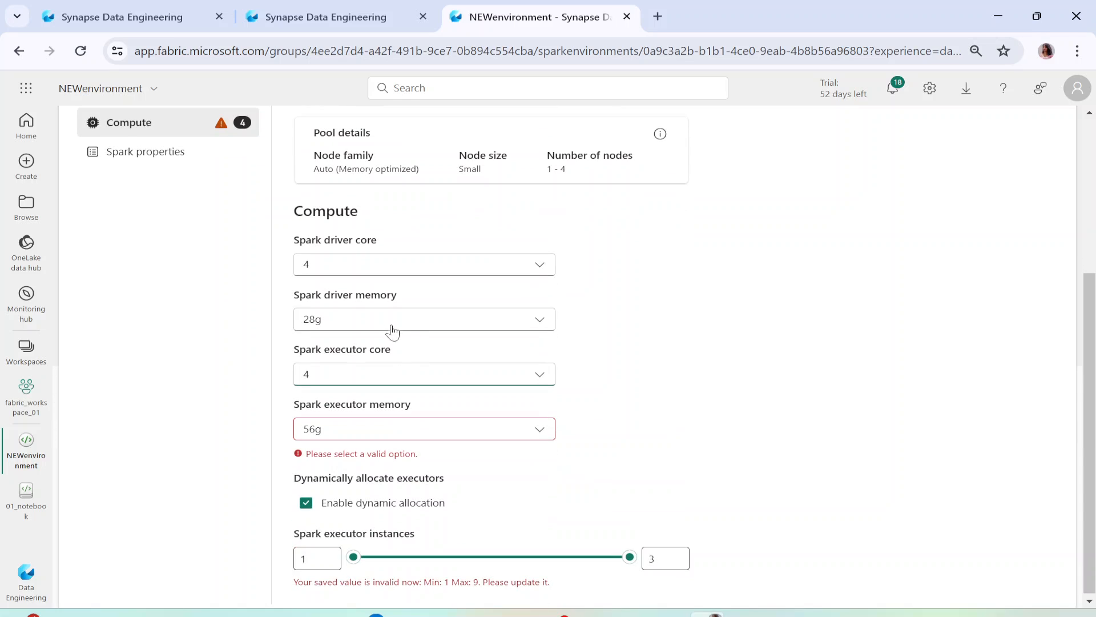
pyautogui.click(500, 435)
pyautogui.click(415, 467)
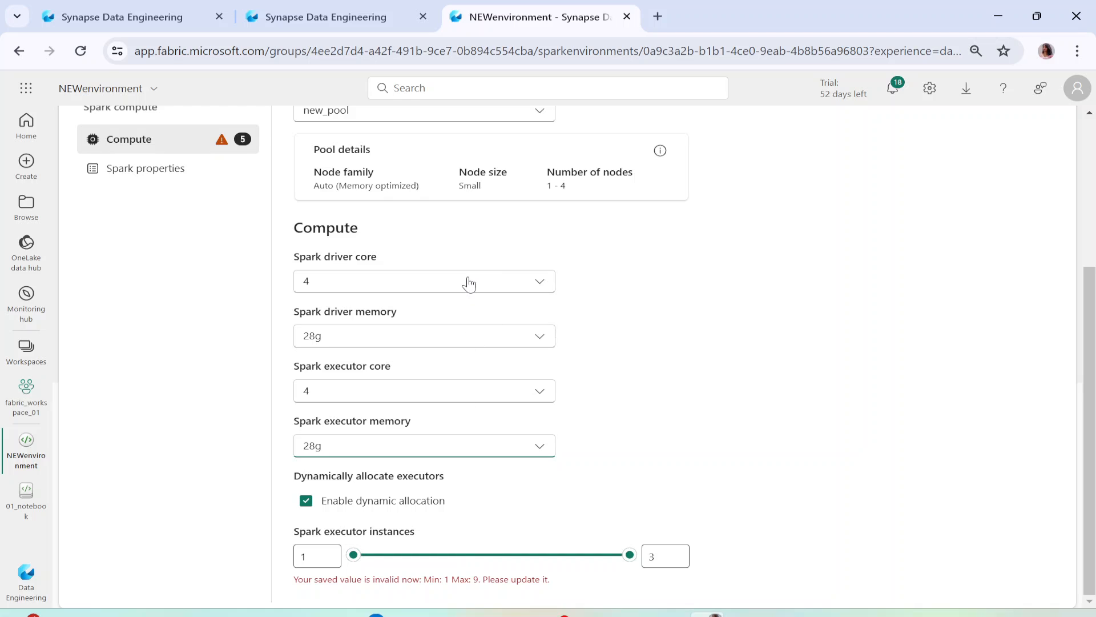
# Step: Enter 3 as the maximum number of Spark executor instances, keeping dynamic allocation enabled
pyautogui.scroll(1, 496, 145)
pyautogui.scroll(2, 495, 145)
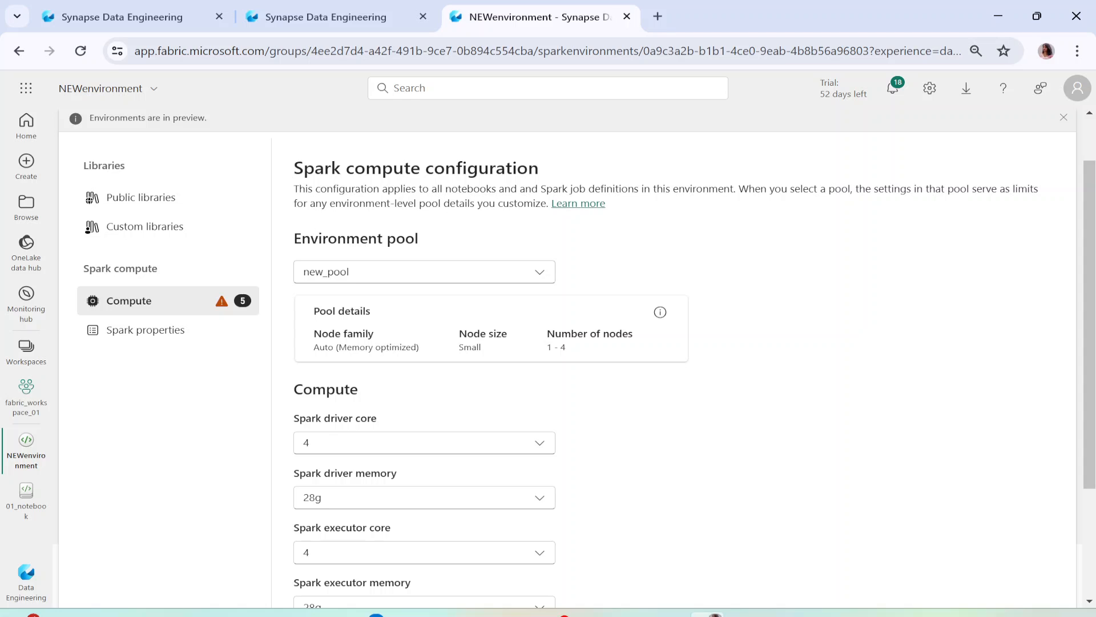
pyautogui.scroll(-3, 482, 402)
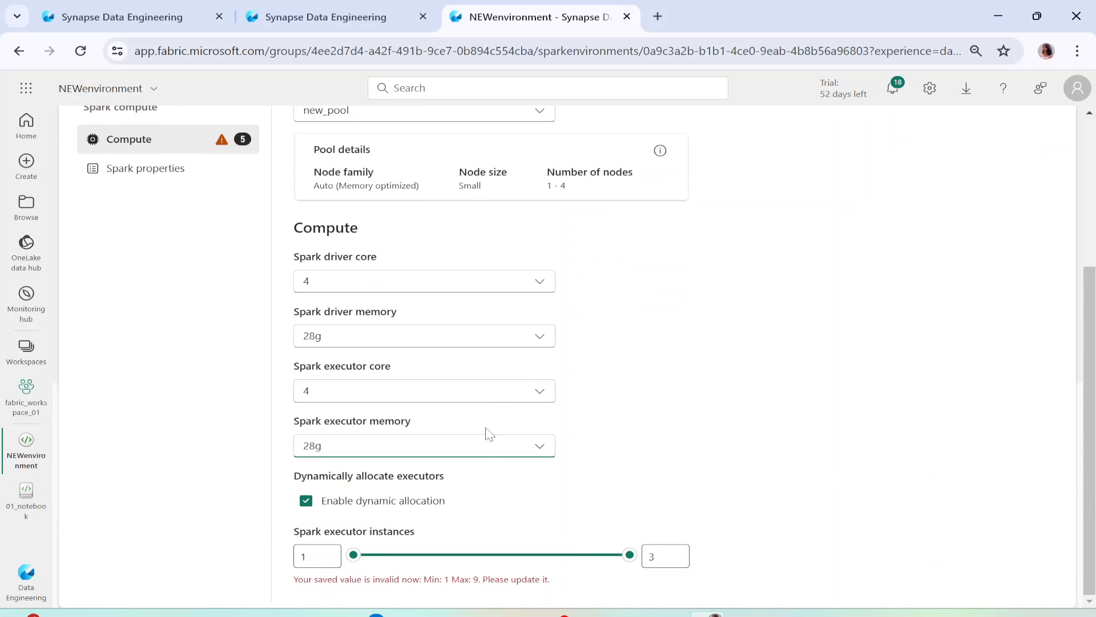
pyautogui.click(592, 554)
pyautogui.doubleClick(654, 573)
pyautogui.write('3')
pyautogui.press('BackSpace')
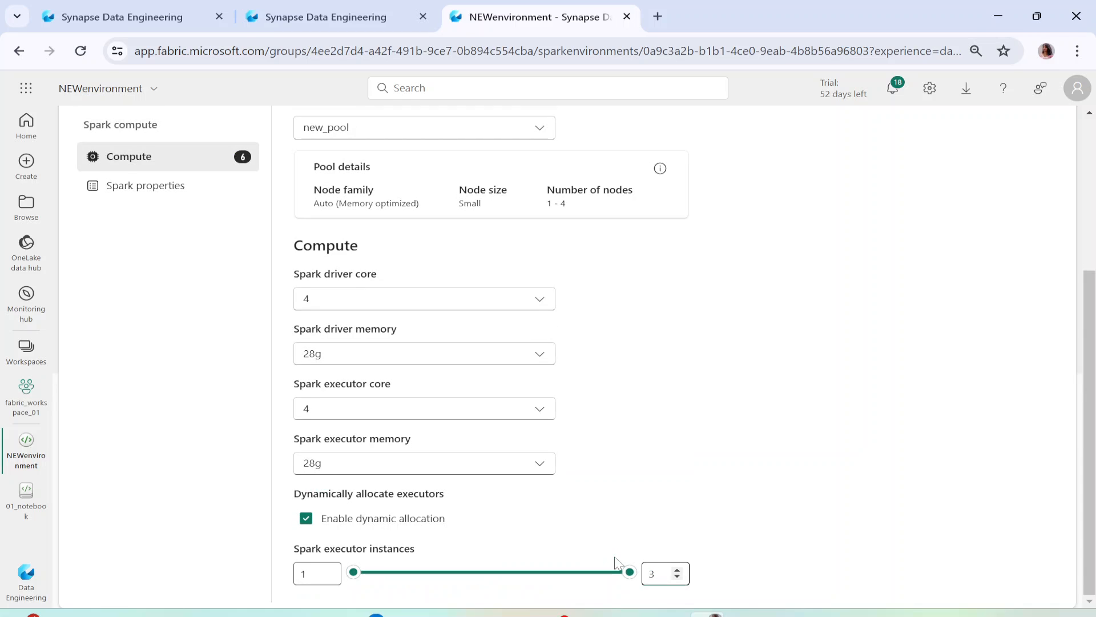
pyautogui.write('4')
# Step: Save the changed compute configuration of NEWenvironment without publishing it
pyautogui.scroll(1, 725, 437)
pyautogui.scroll(4, 725, 437)
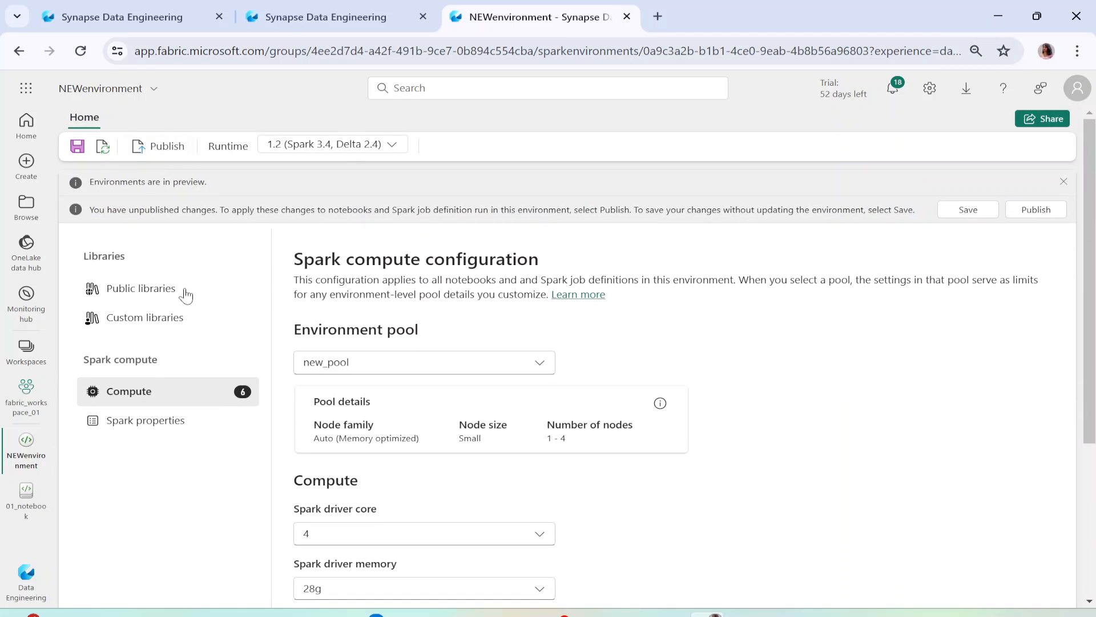
pyautogui.click(79, 150)
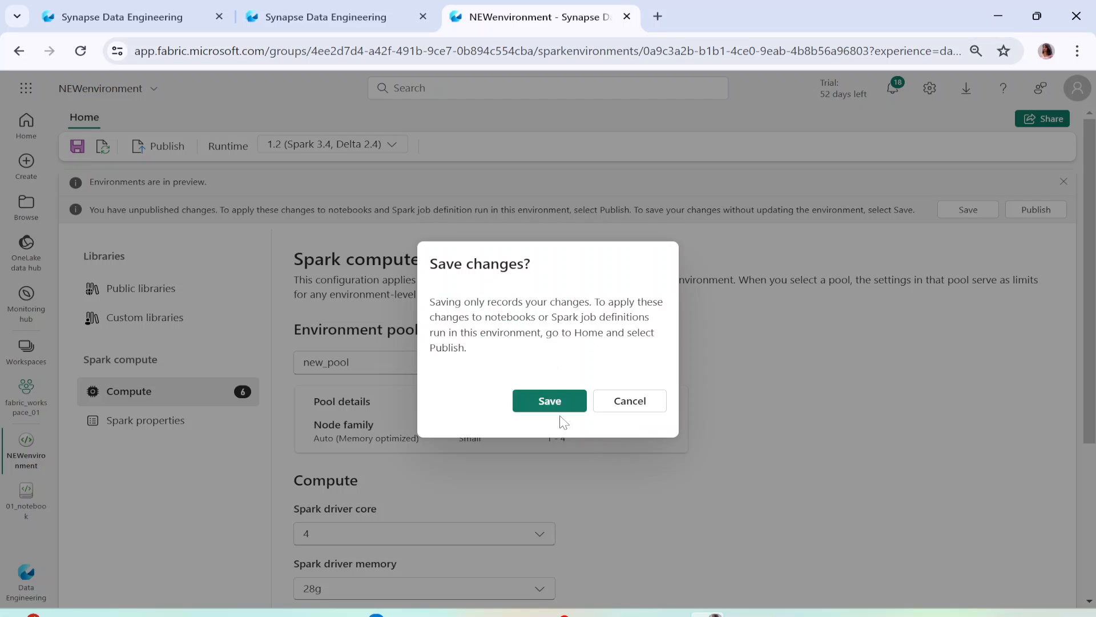
pyautogui.click(549, 407)
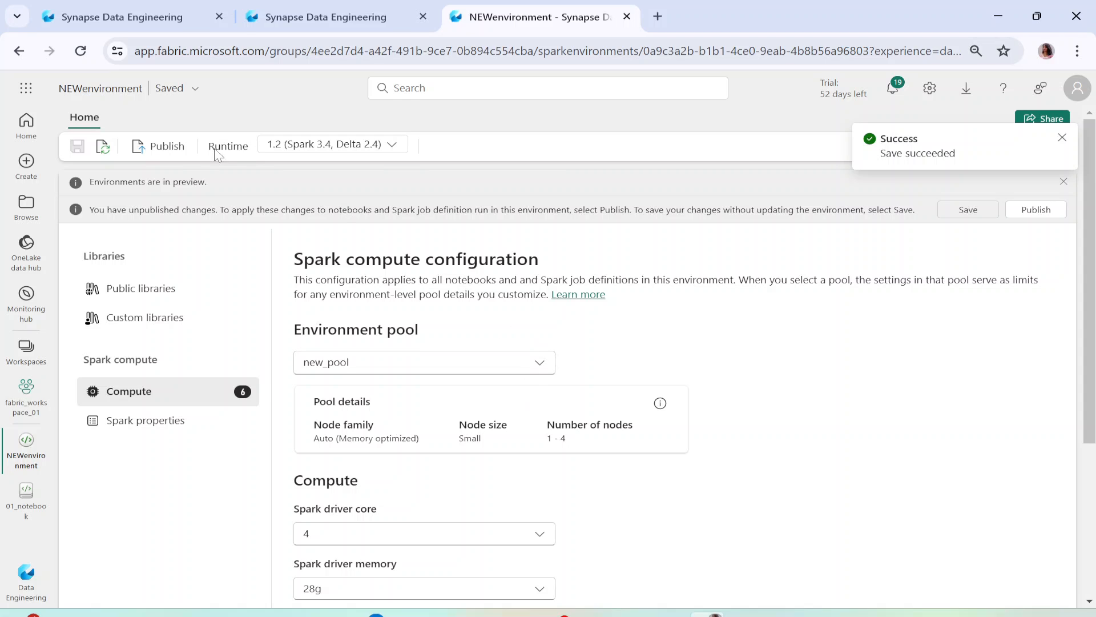
# Step: Review NEWenvironment's runtime versions, keeping 1.2 (Spark 3.4, Delta 2.4), and the environment choices offered in 01_notebook
pyautogui.click(398, 146)
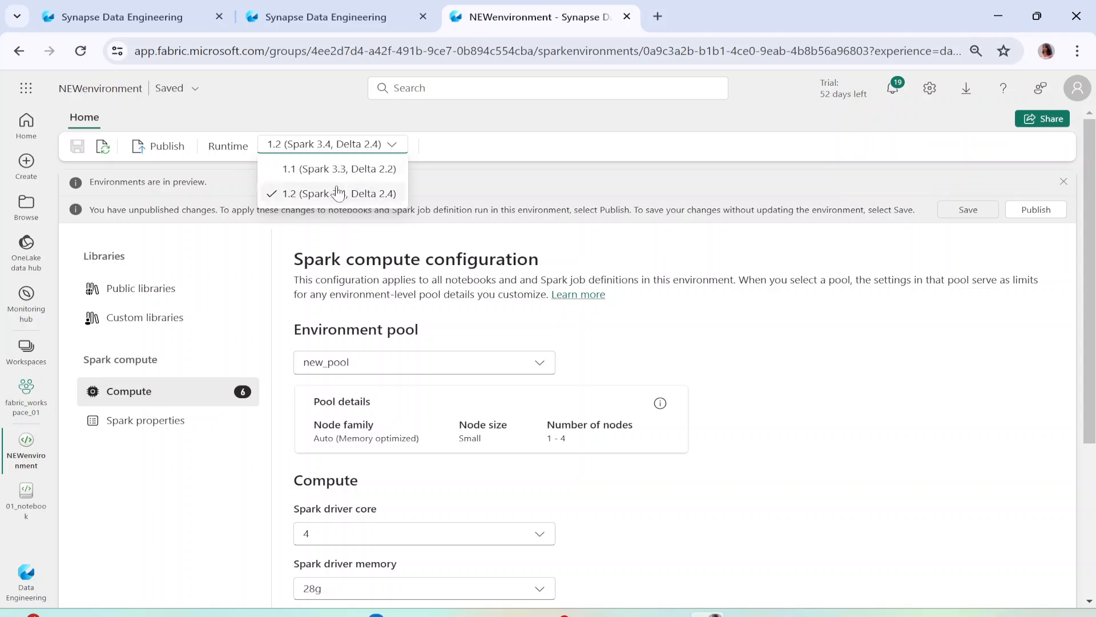
pyautogui.click(938, 445)
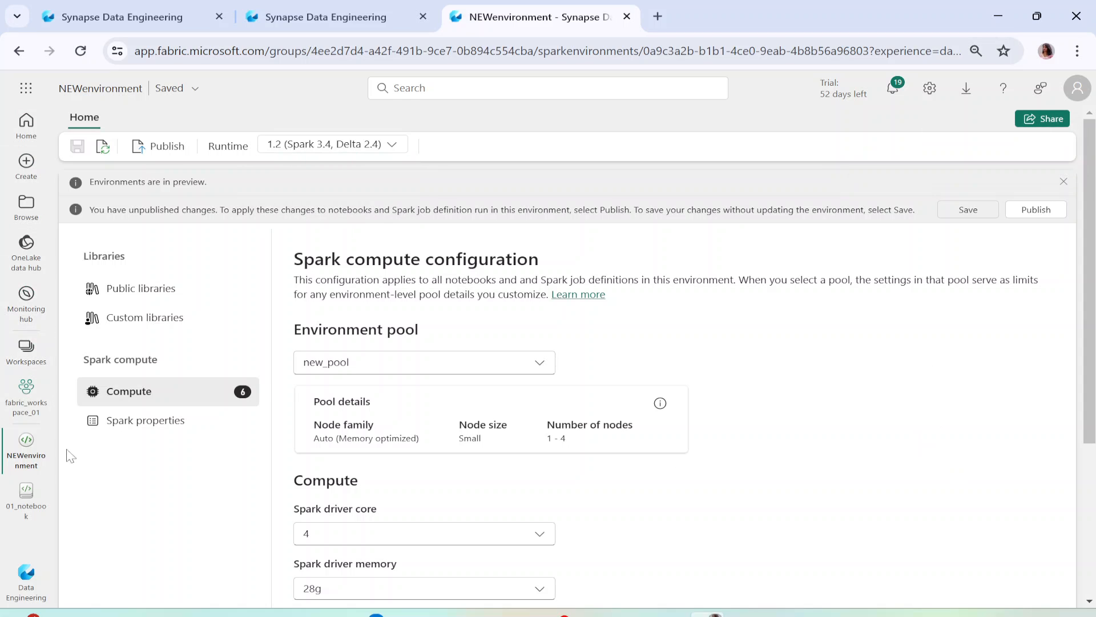
pyautogui.click(34, 498)
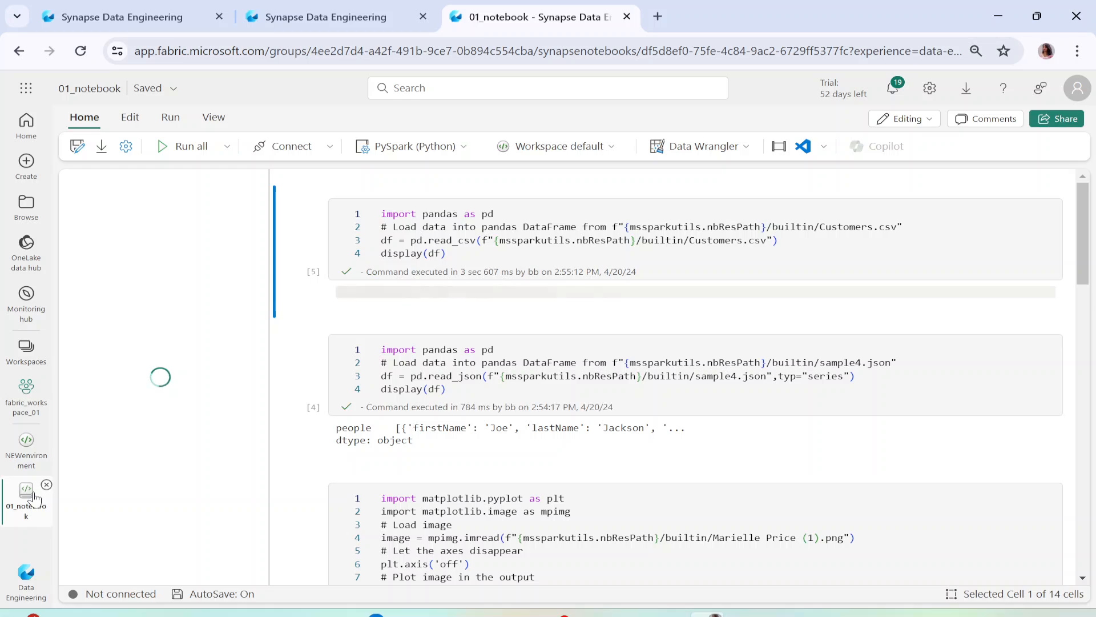
pyautogui.click(605, 150)
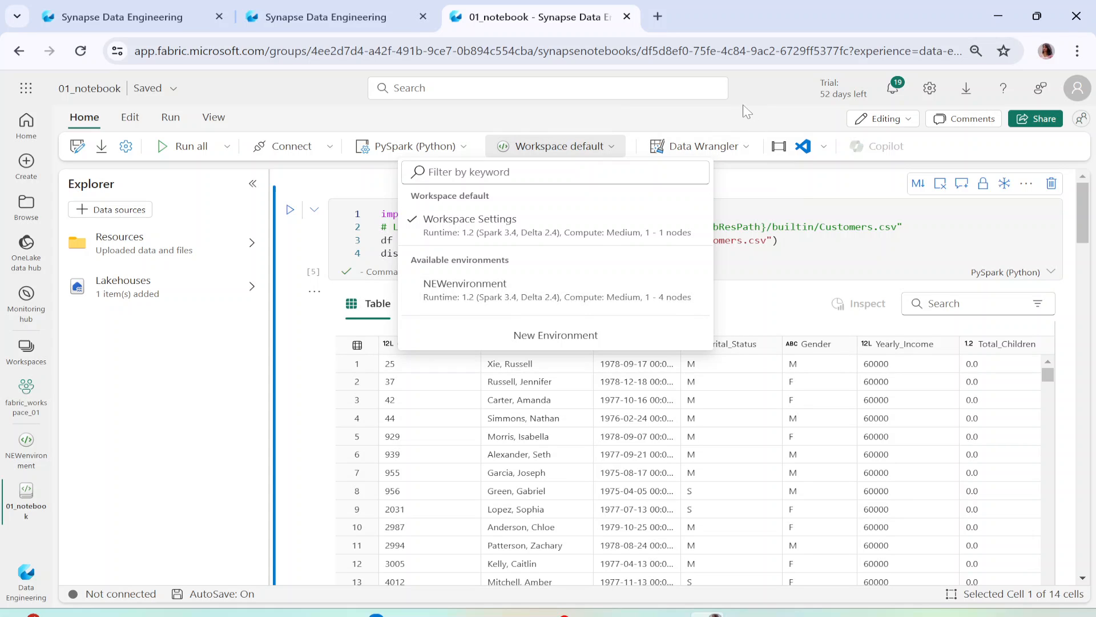
# Step: Look at the Spark Job Definition item on the home page and open newsparkjobDefinition from fabric_workspace_01
pyautogui.click(27, 123)
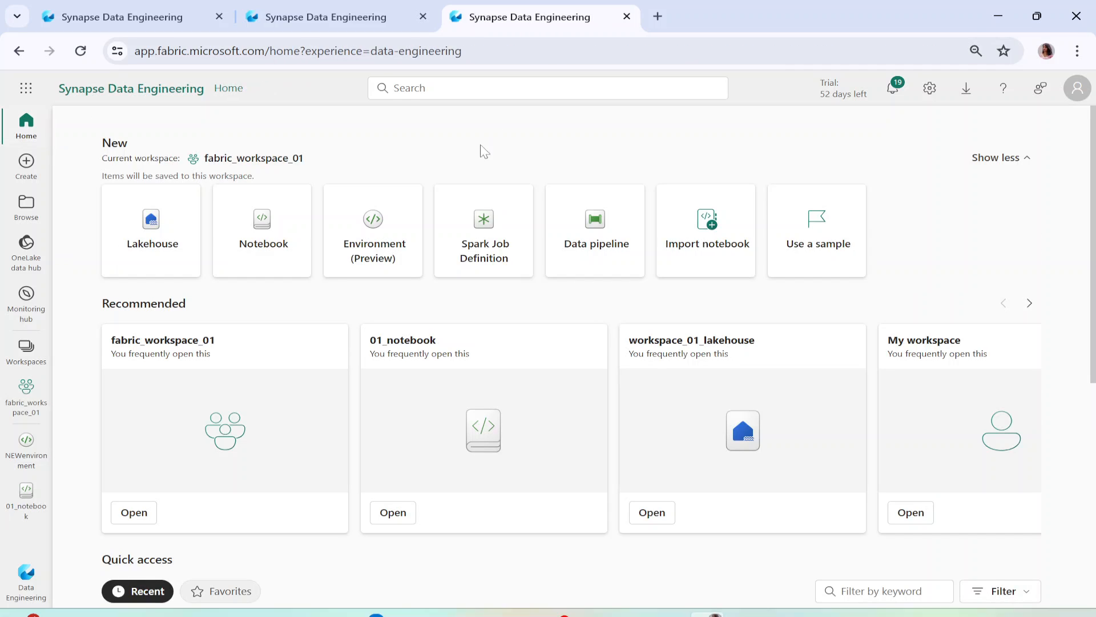
pyautogui.click(494, 262)
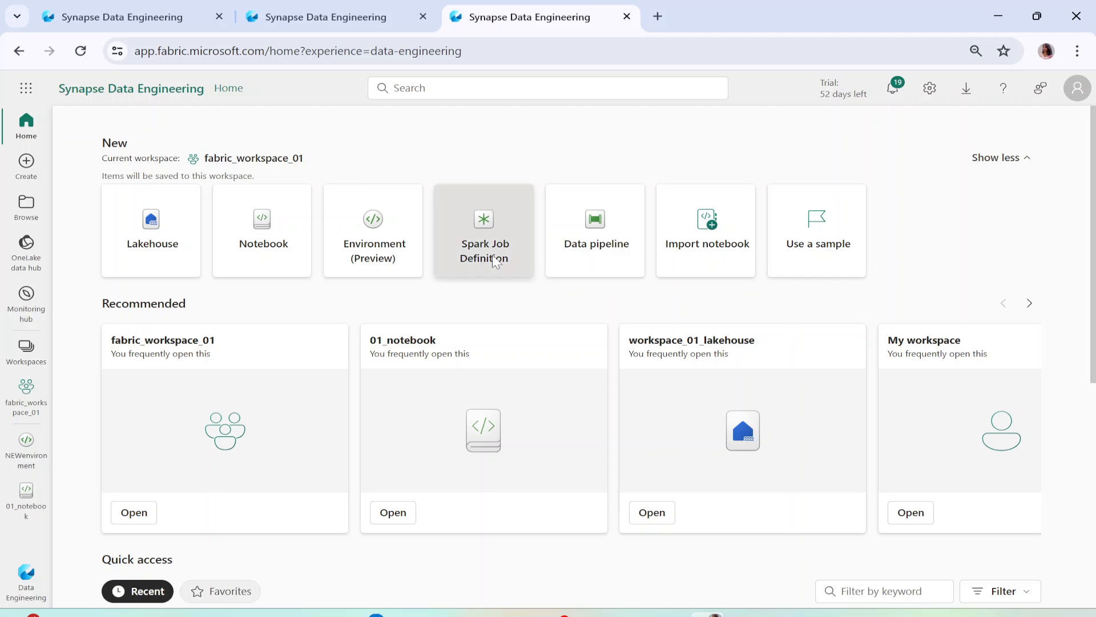
pyautogui.click(652, 297)
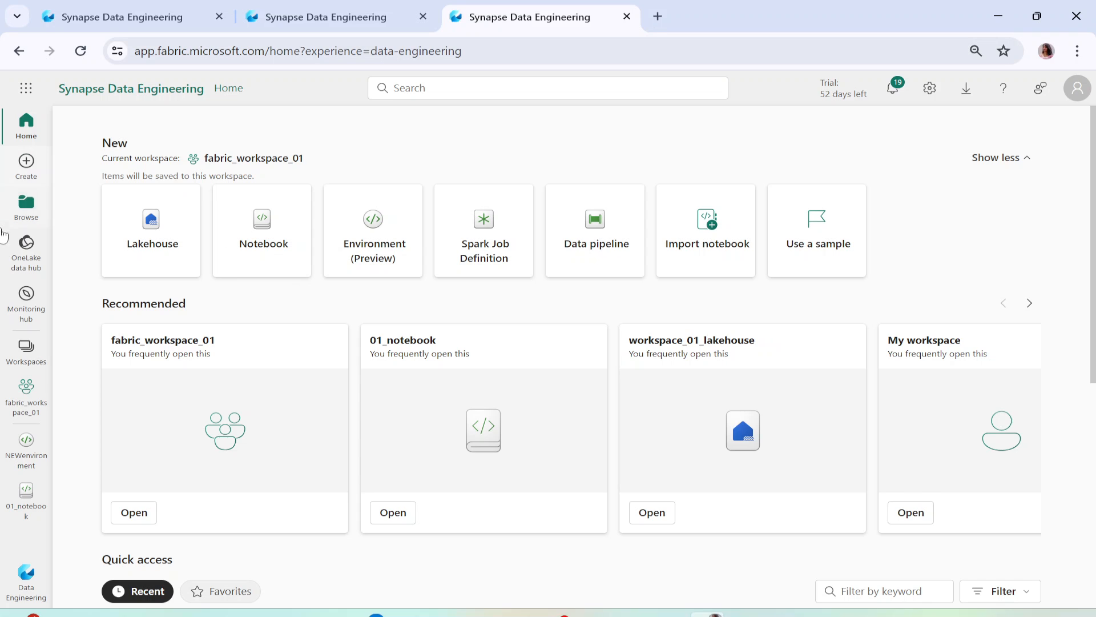
pyautogui.click(28, 394)
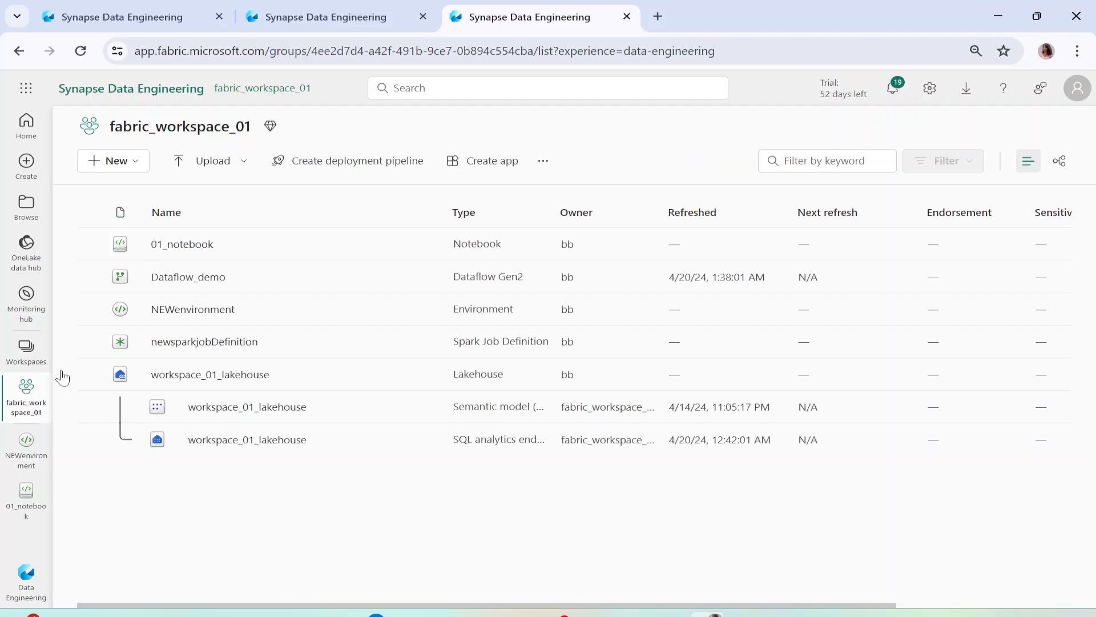
pyautogui.click(190, 343)
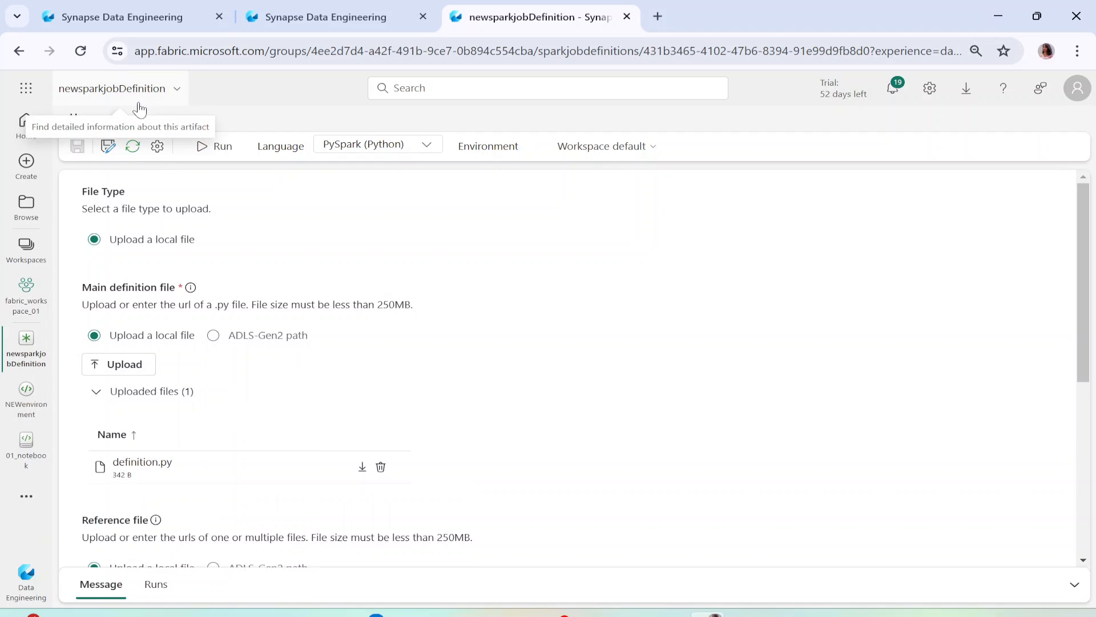
# Step: Examine newsparkjobDefinition's environment choices and definition page, compare them with the workspace's default Spark pool, and keep Workspace default
pyautogui.click(441, 153)
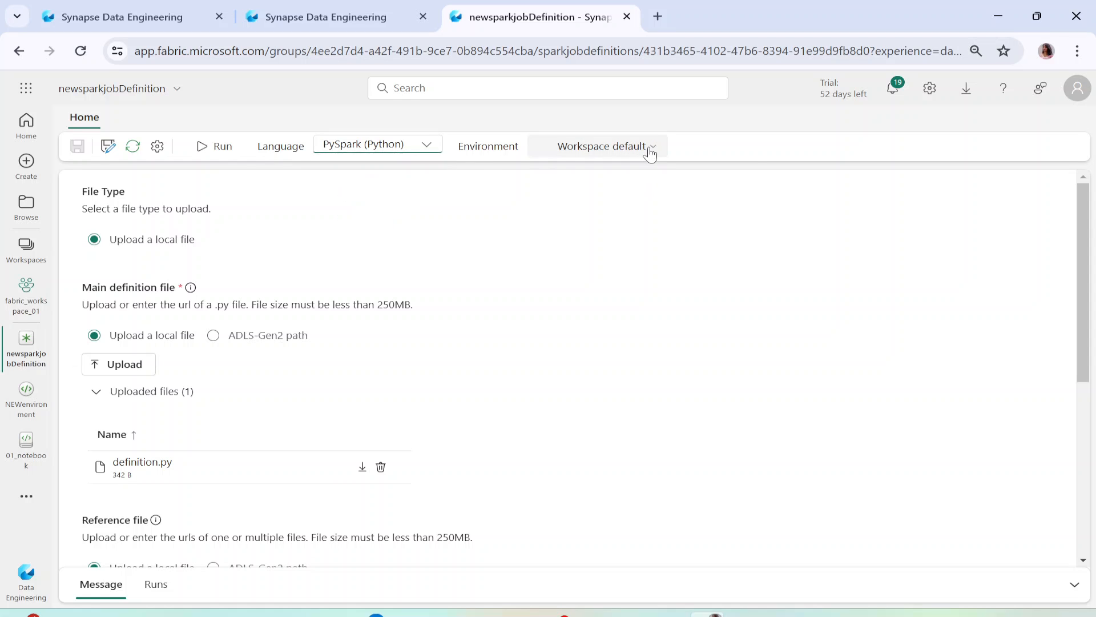
pyautogui.click(611, 147)
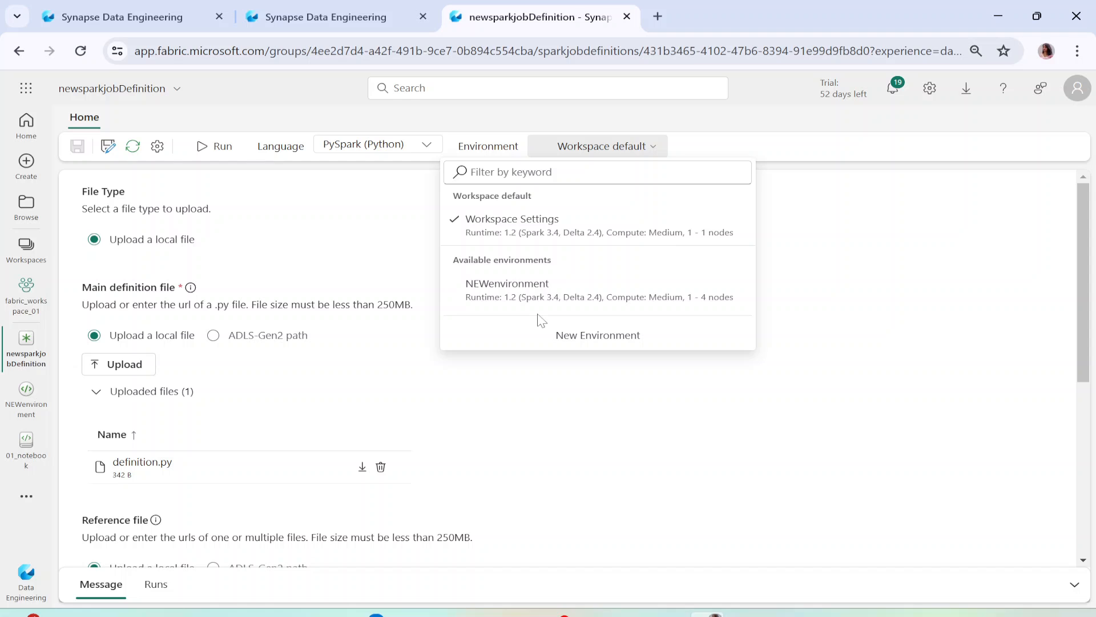
pyautogui.click(334, 20)
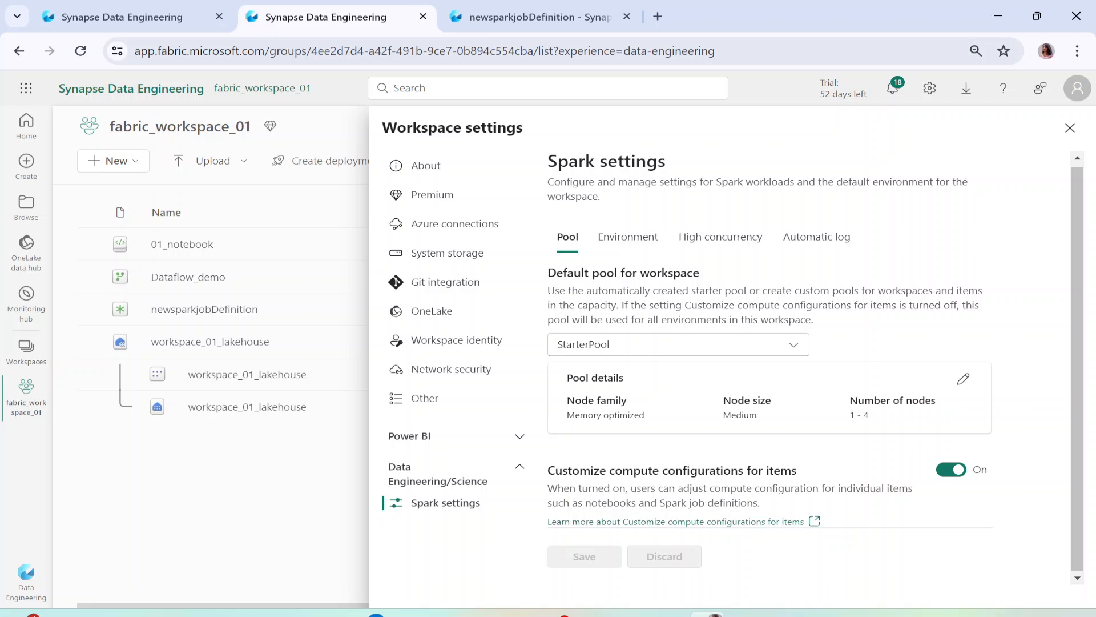
pyautogui.click(563, 25)
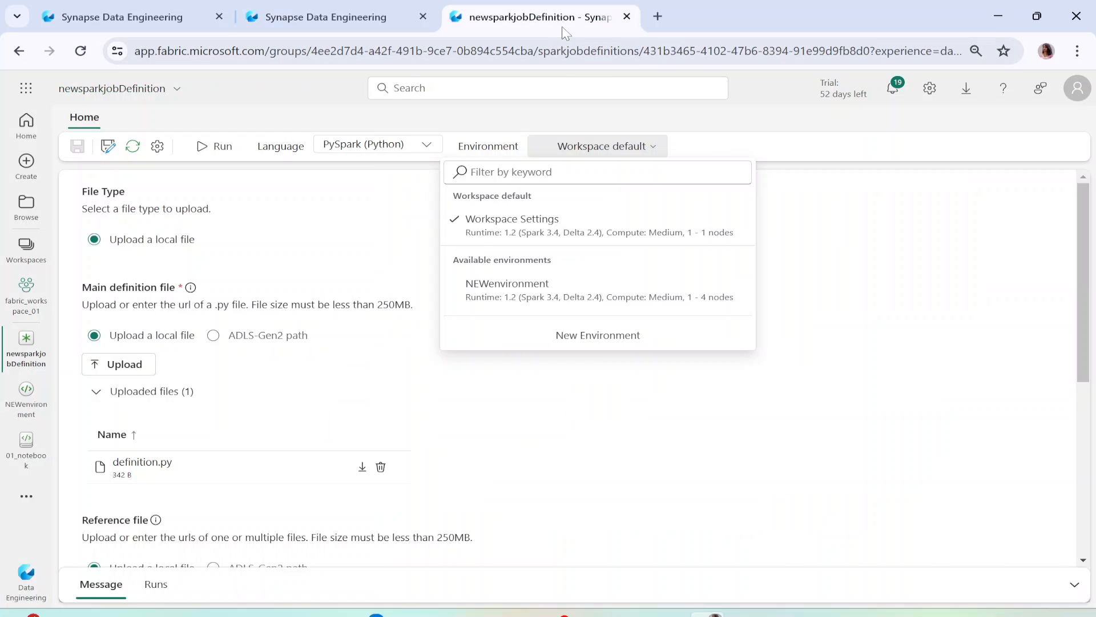
pyautogui.scroll(-4, 224, 540)
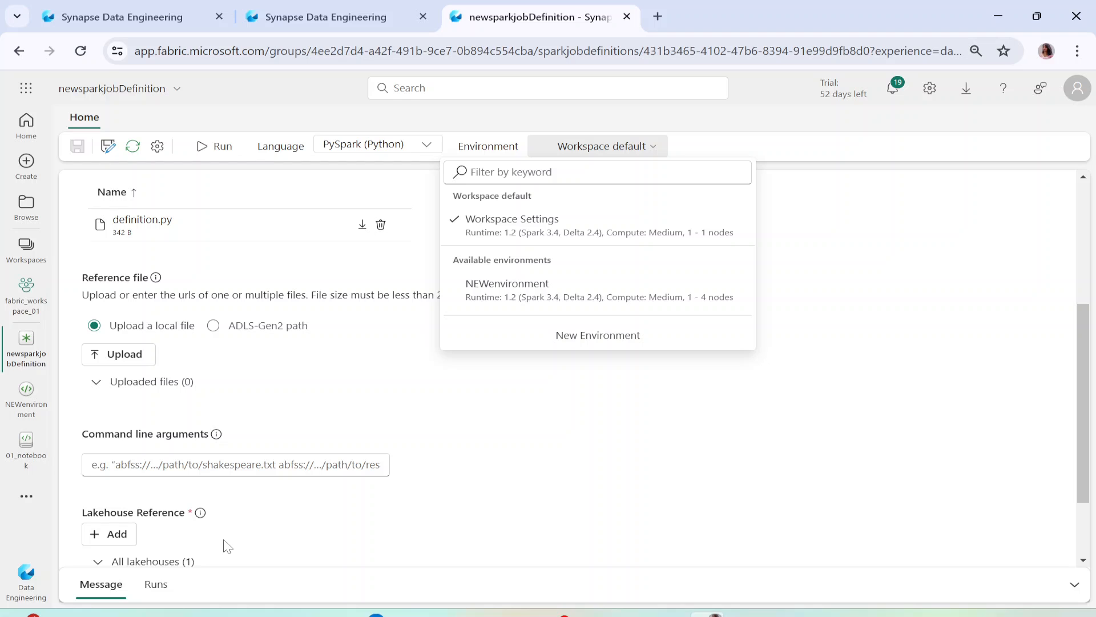
pyautogui.scroll(4, 314, 481)
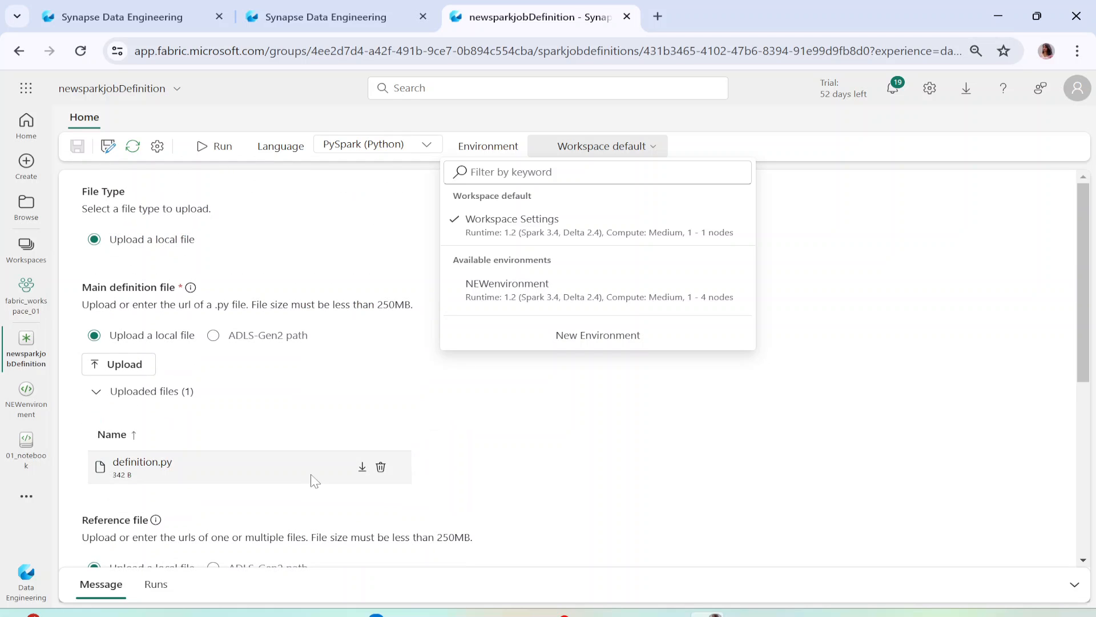
pyautogui.click(514, 438)
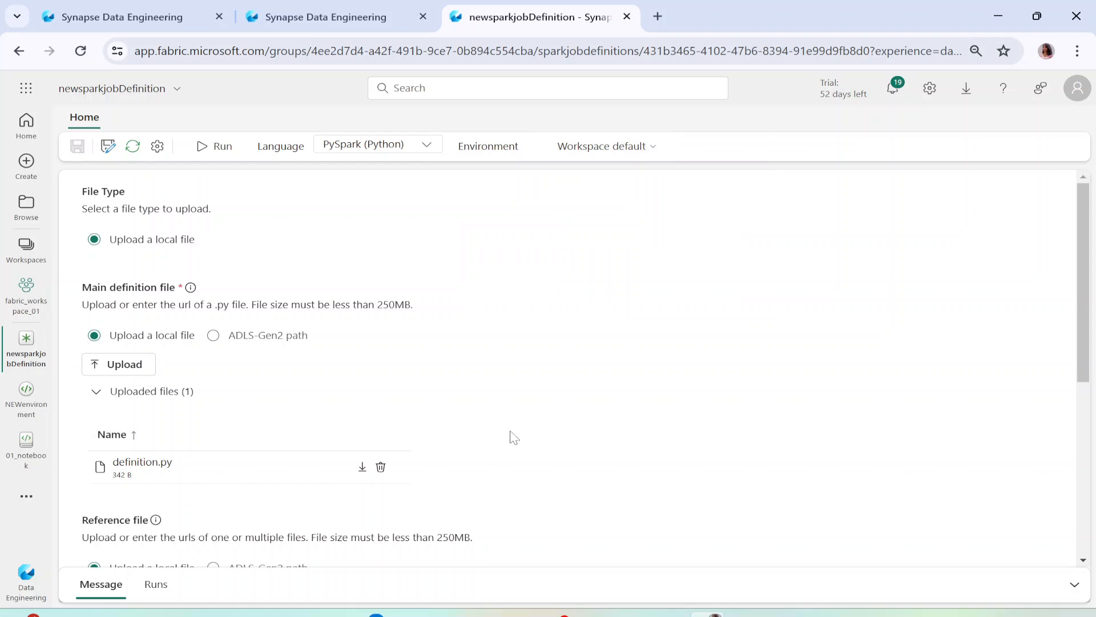